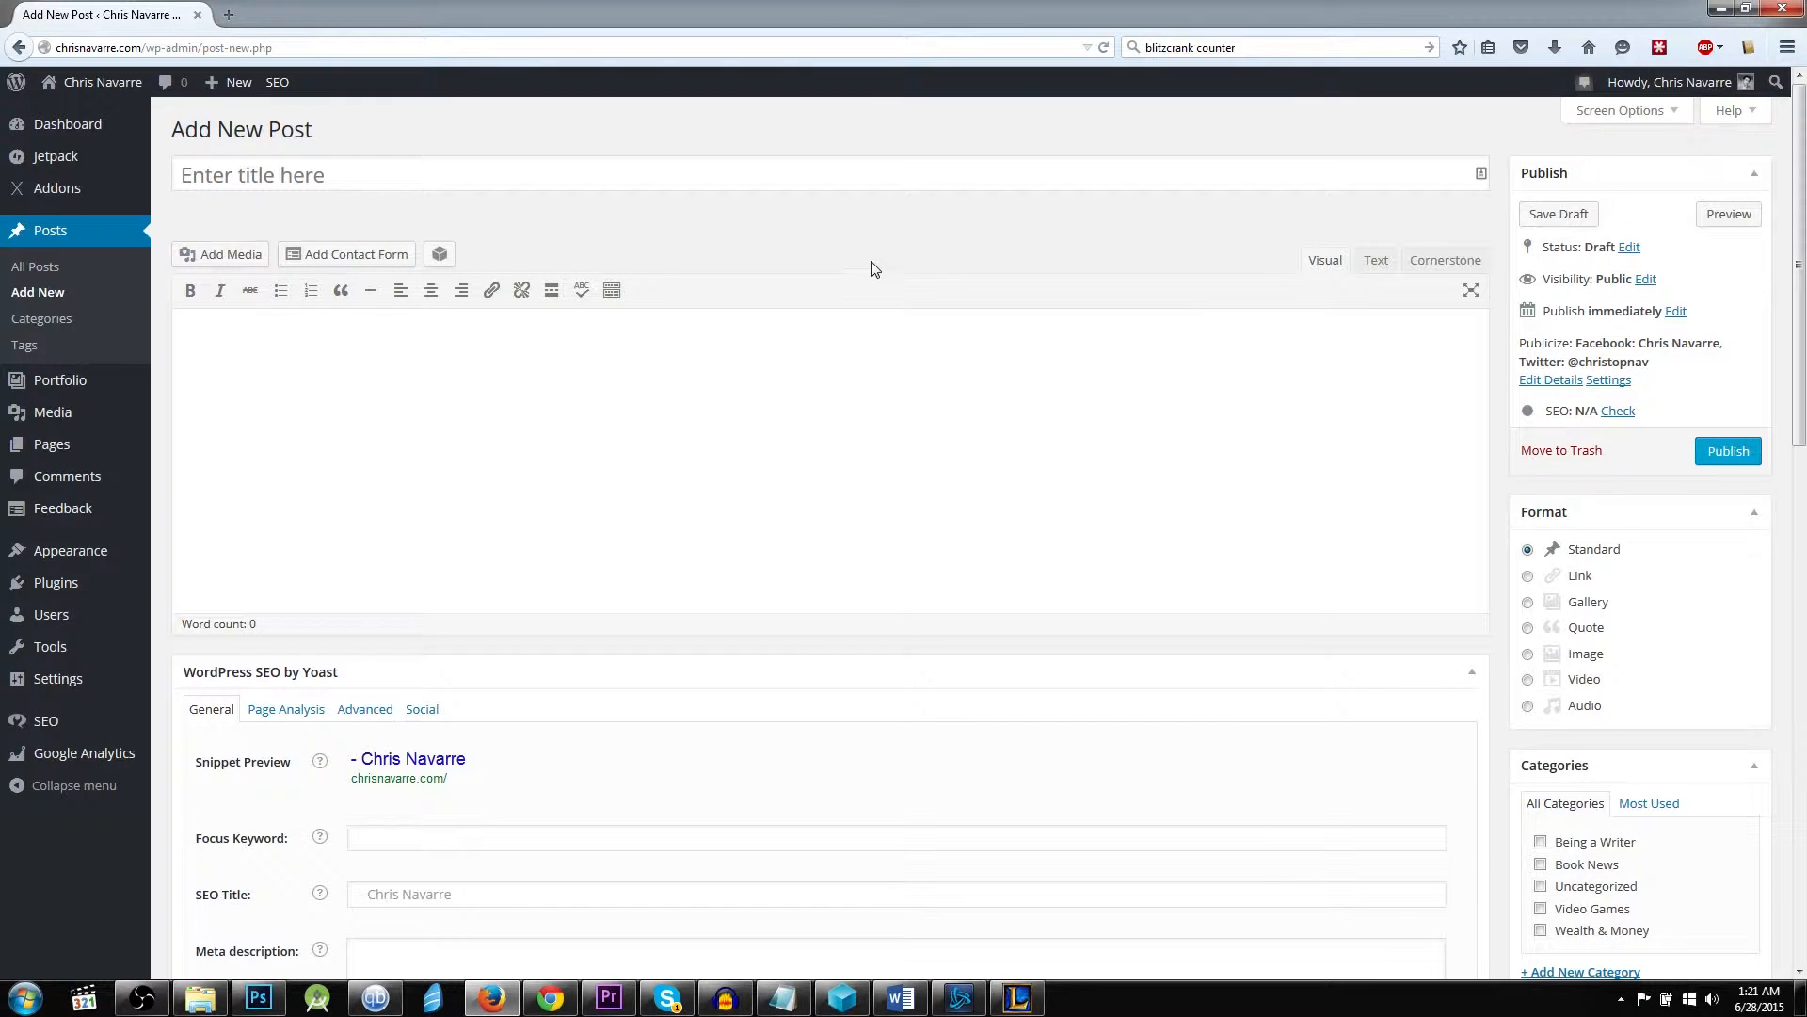
pyautogui.scroll(-2, 869, 262)
pyautogui.scroll(2, 866, 258)
pyautogui.scroll(-3, 1372, 395)
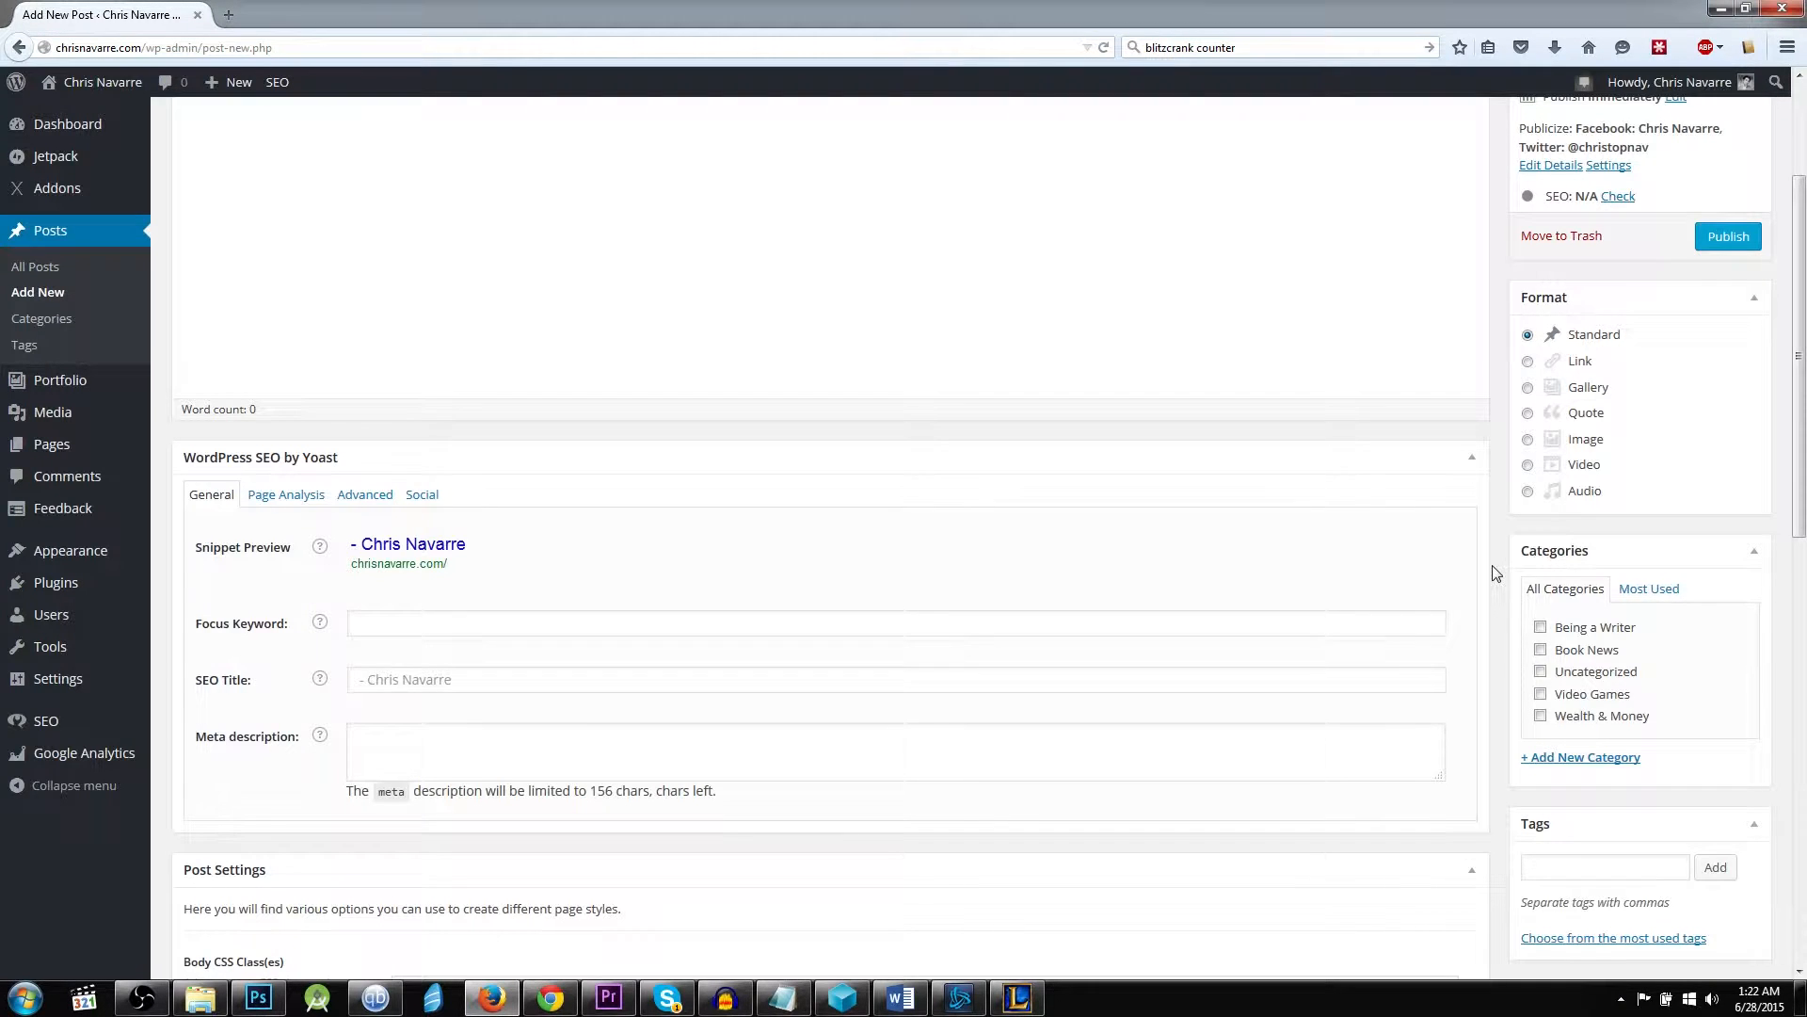
pyautogui.scroll(3, 1496, 572)
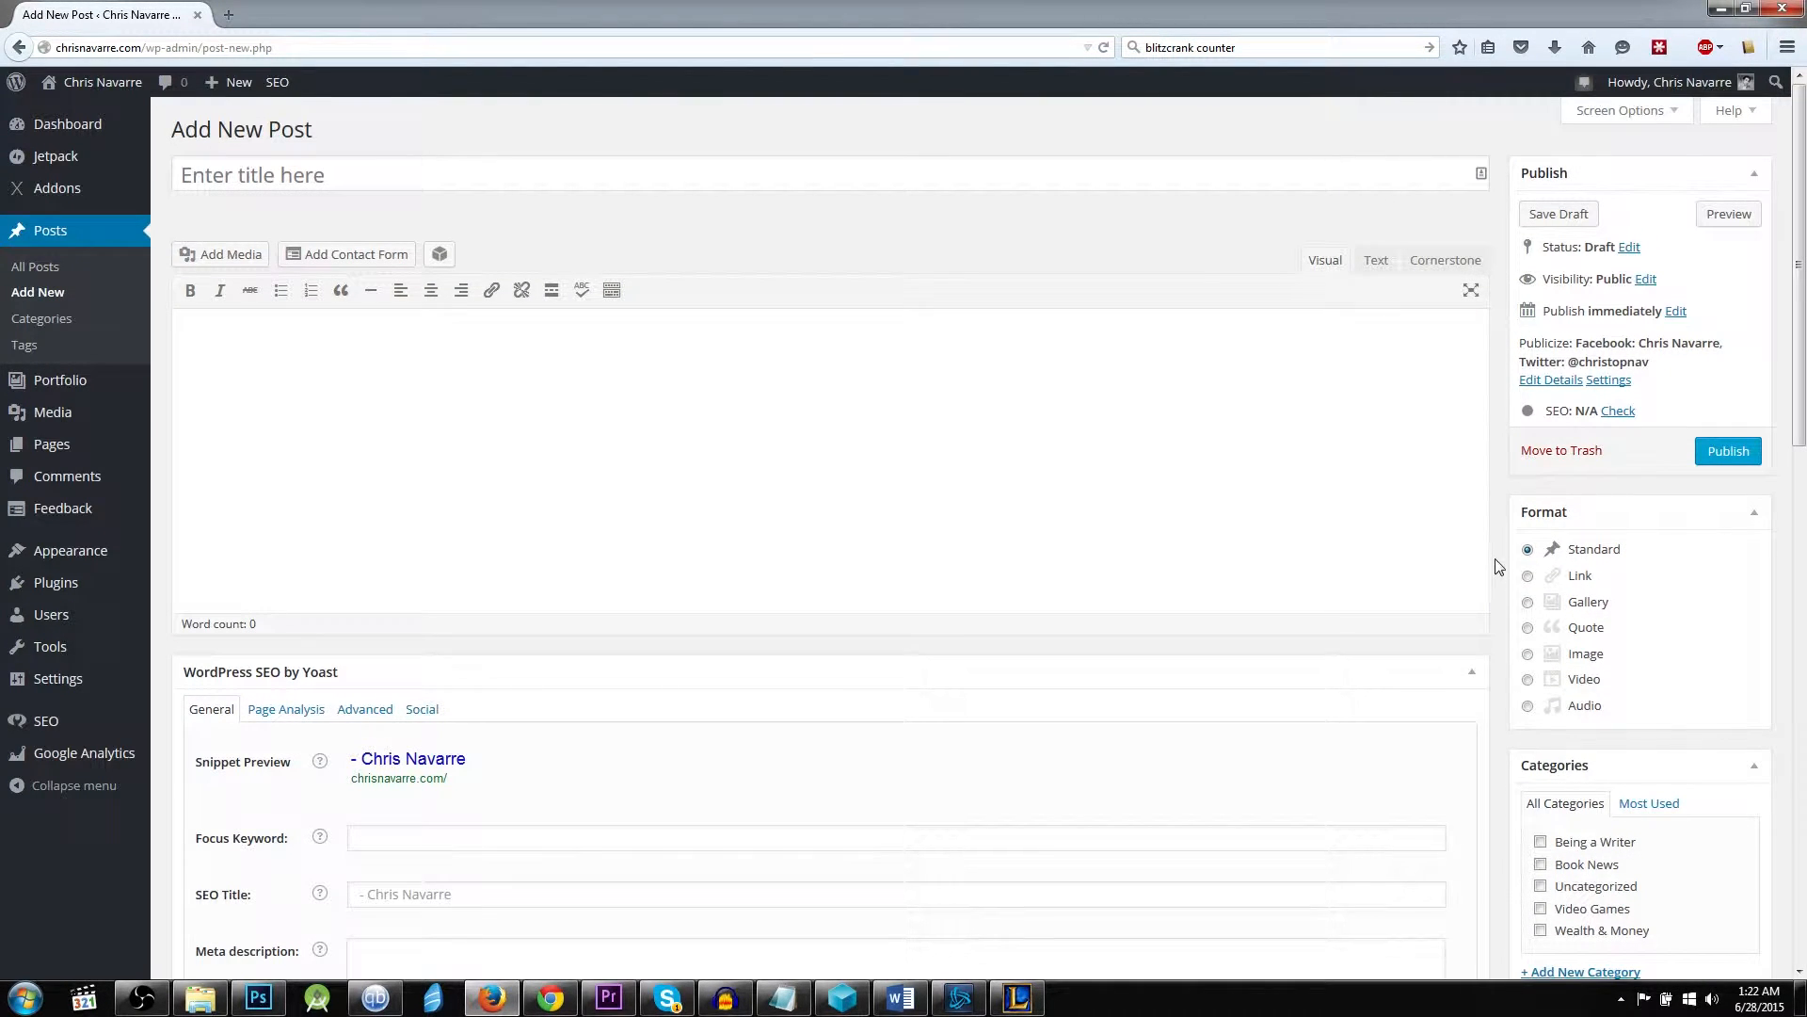
# Title the new post "How to Build a Better Blog Post" and place the cursor in the body.
pyautogui.click(316, 172)
pyautogui.click(267, 222)
pyautogui.click(352, 177)
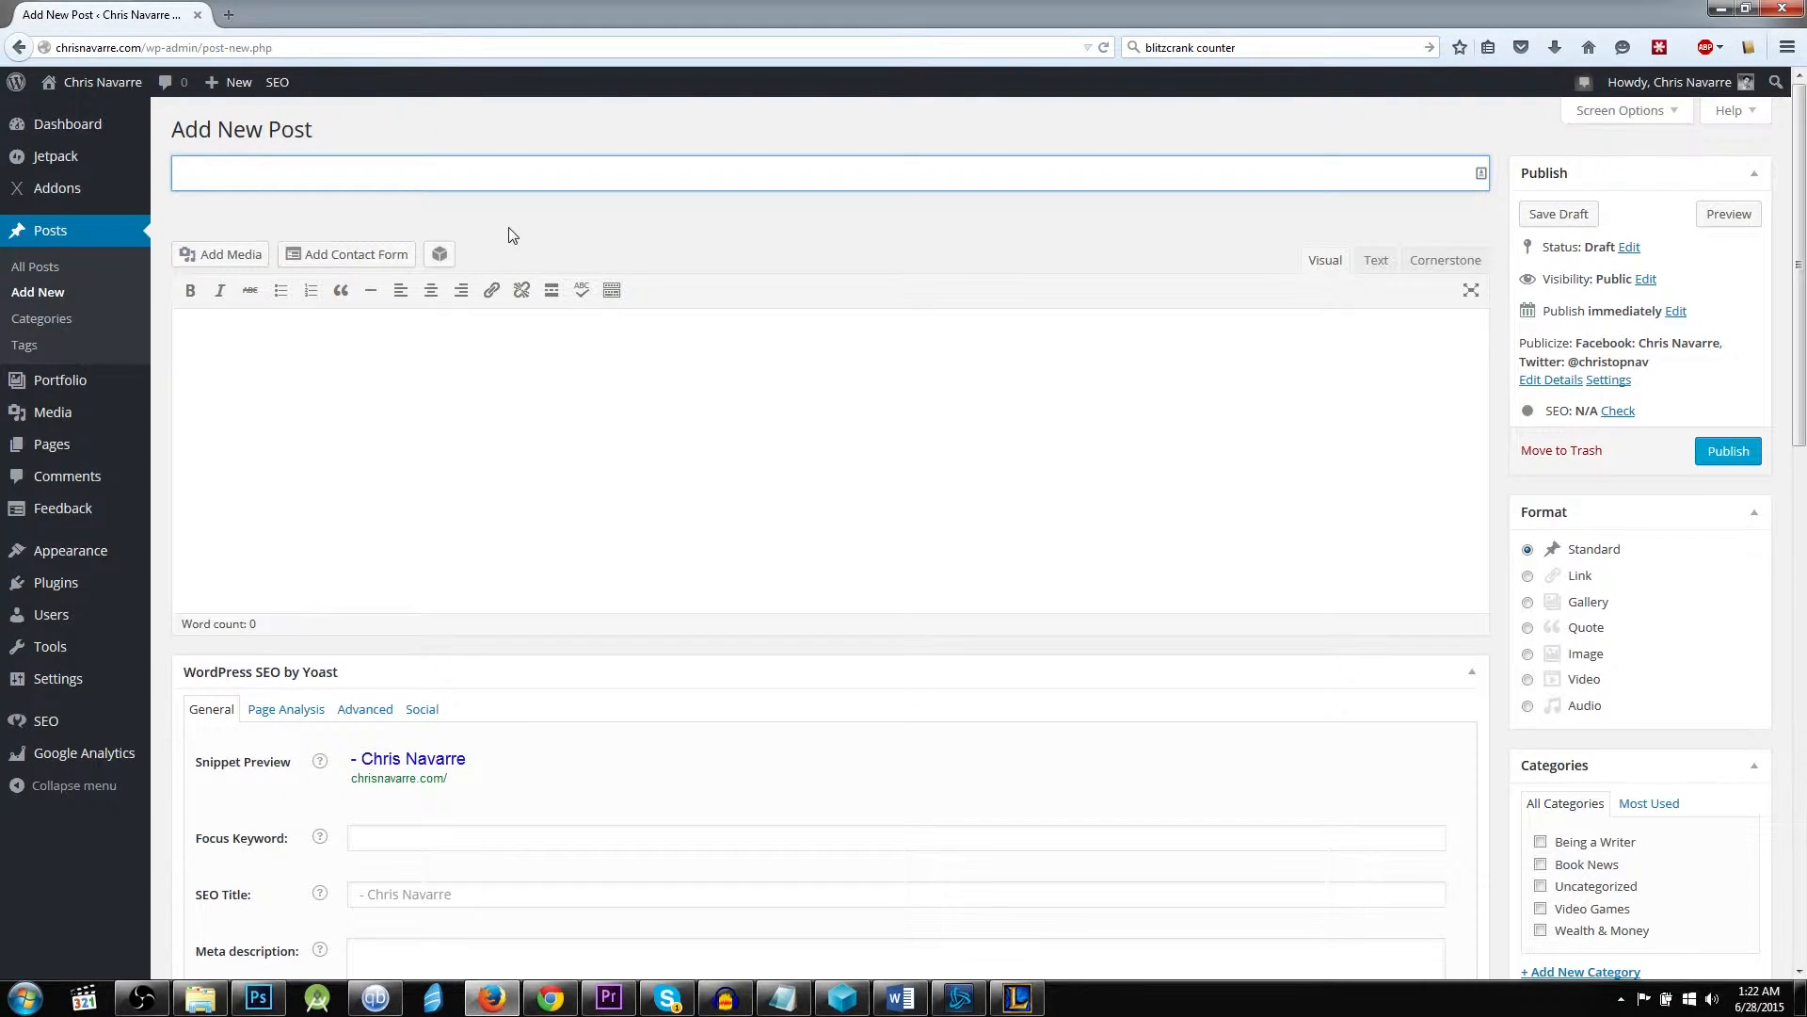
pyautogui.write('How to Build a B')
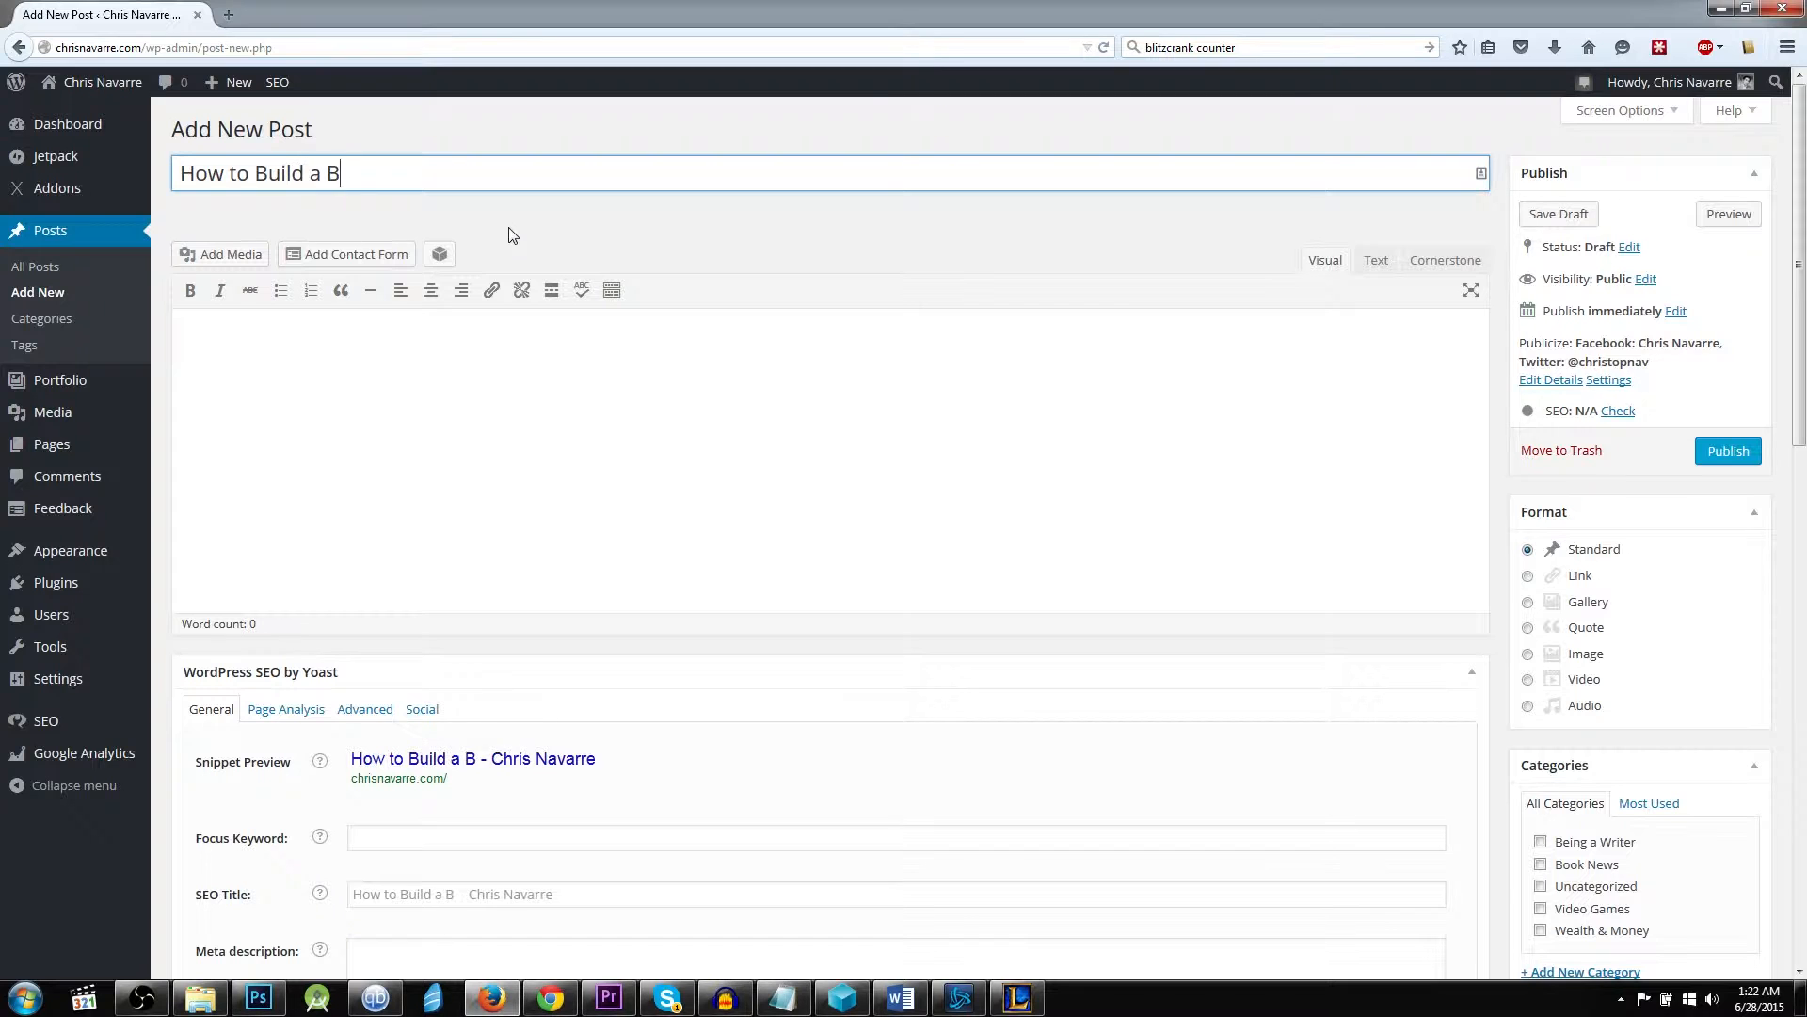
pyautogui.write('etter Blog Post')
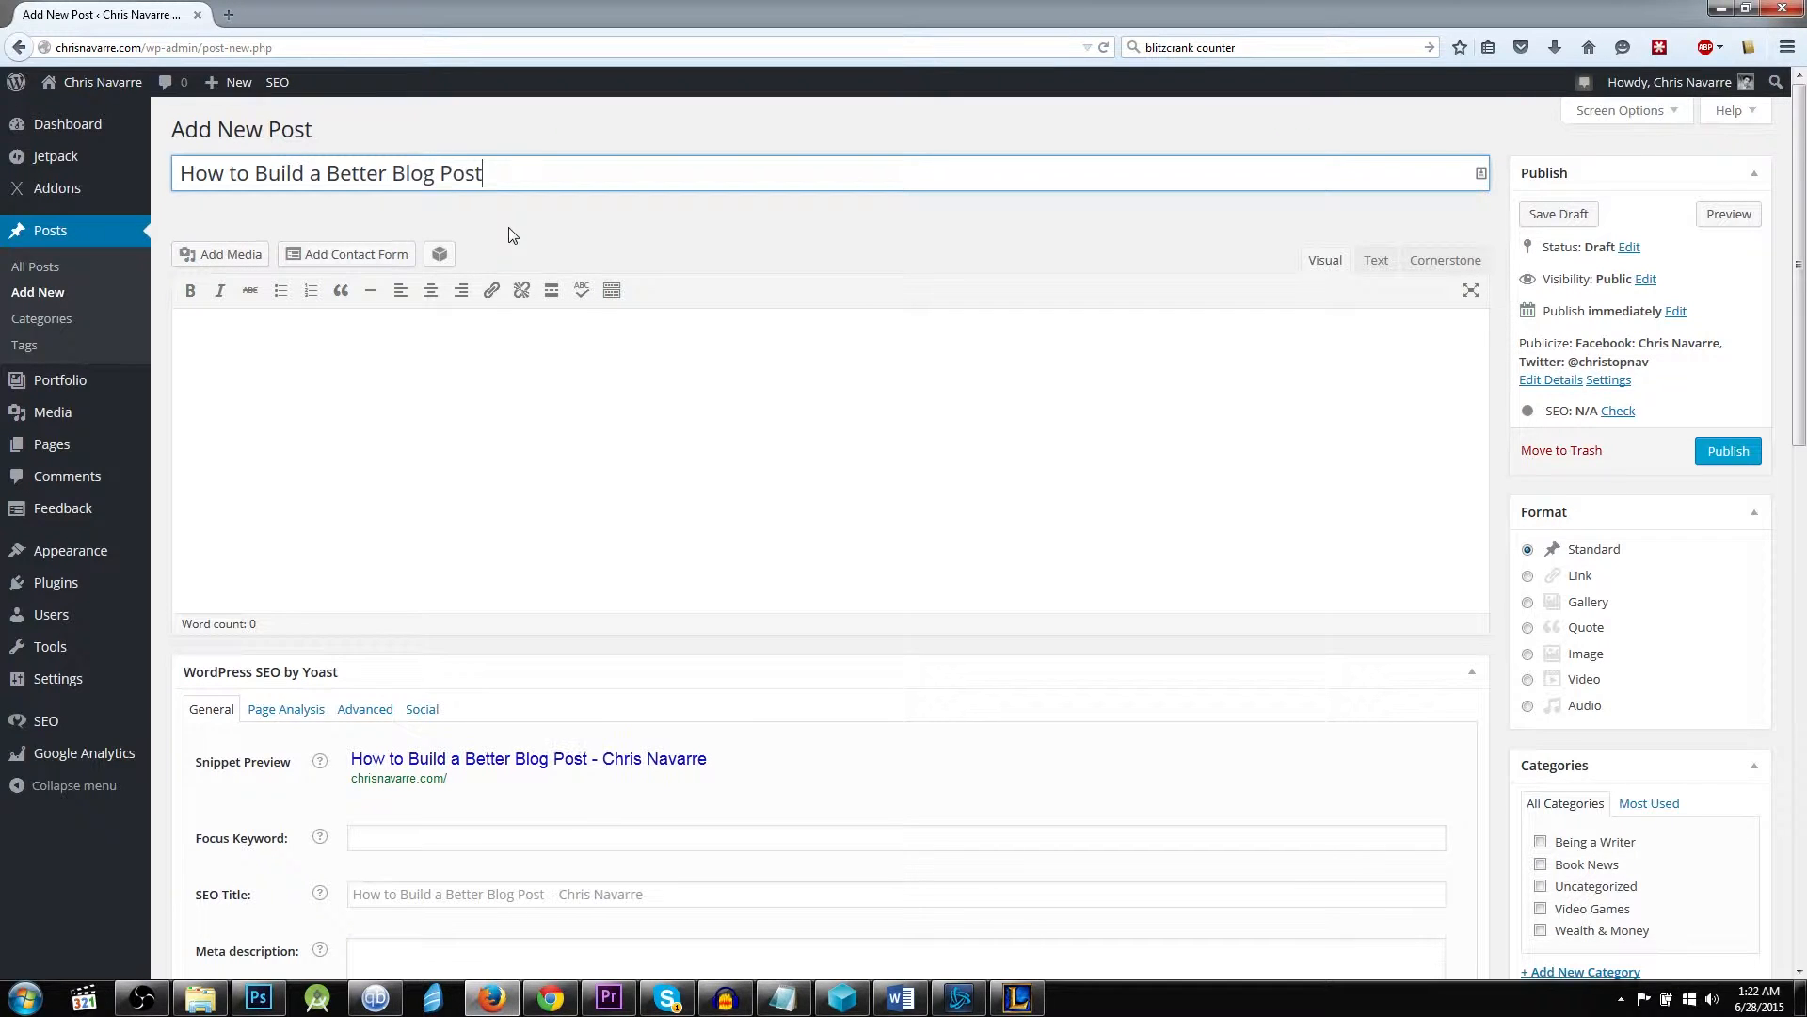
pyautogui.click(668, 497)
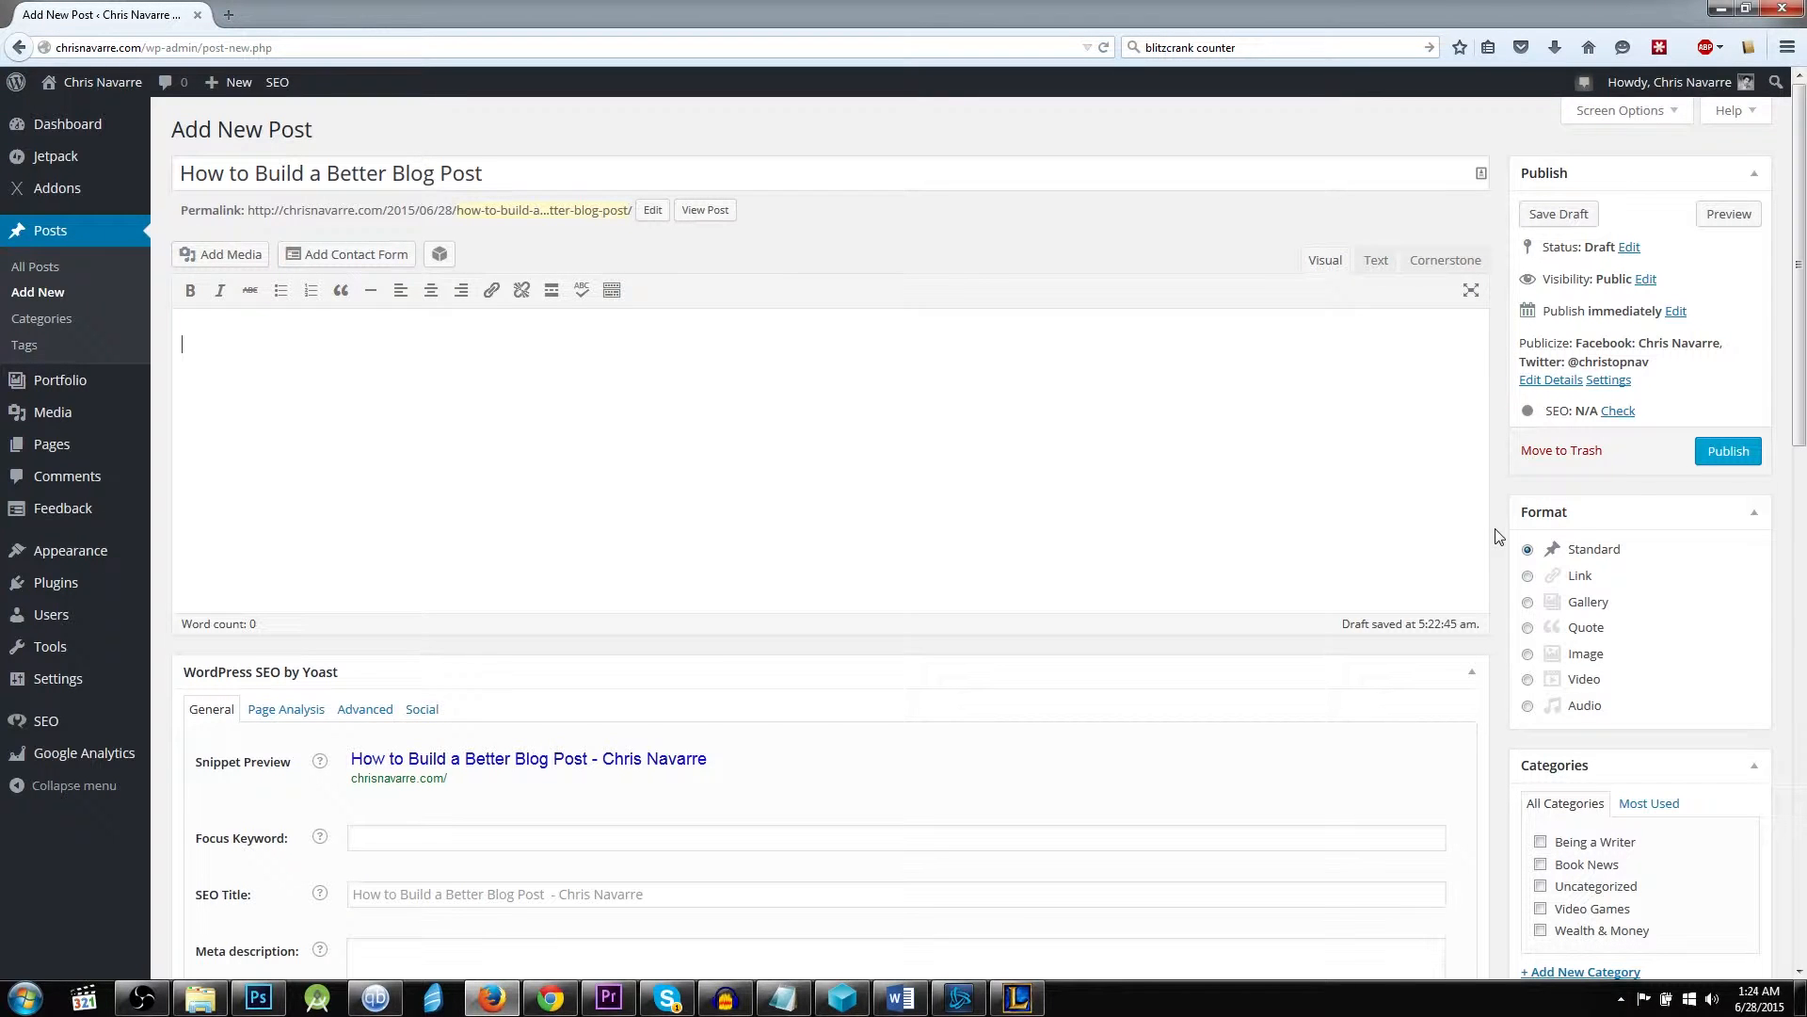
pyautogui.scroll(-2, 1492, 549)
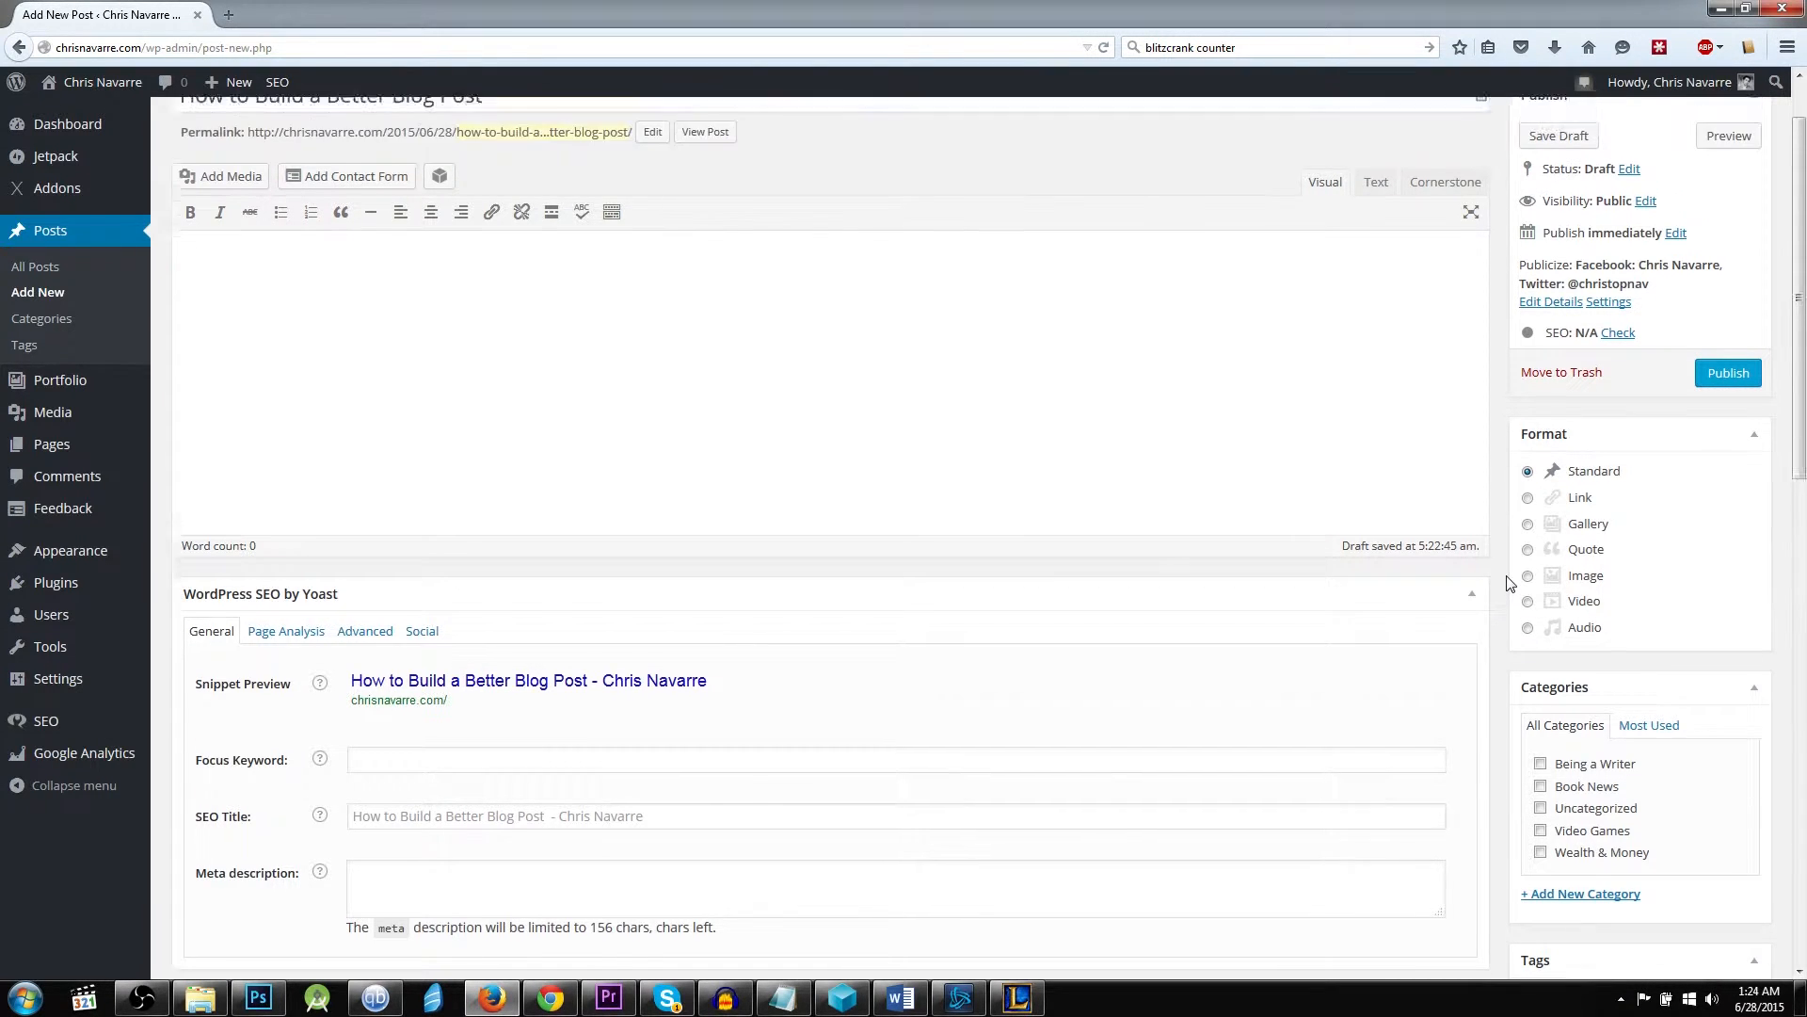
pyautogui.scroll(2, 1511, 579)
pyautogui.scroll(-4, 1511, 582)
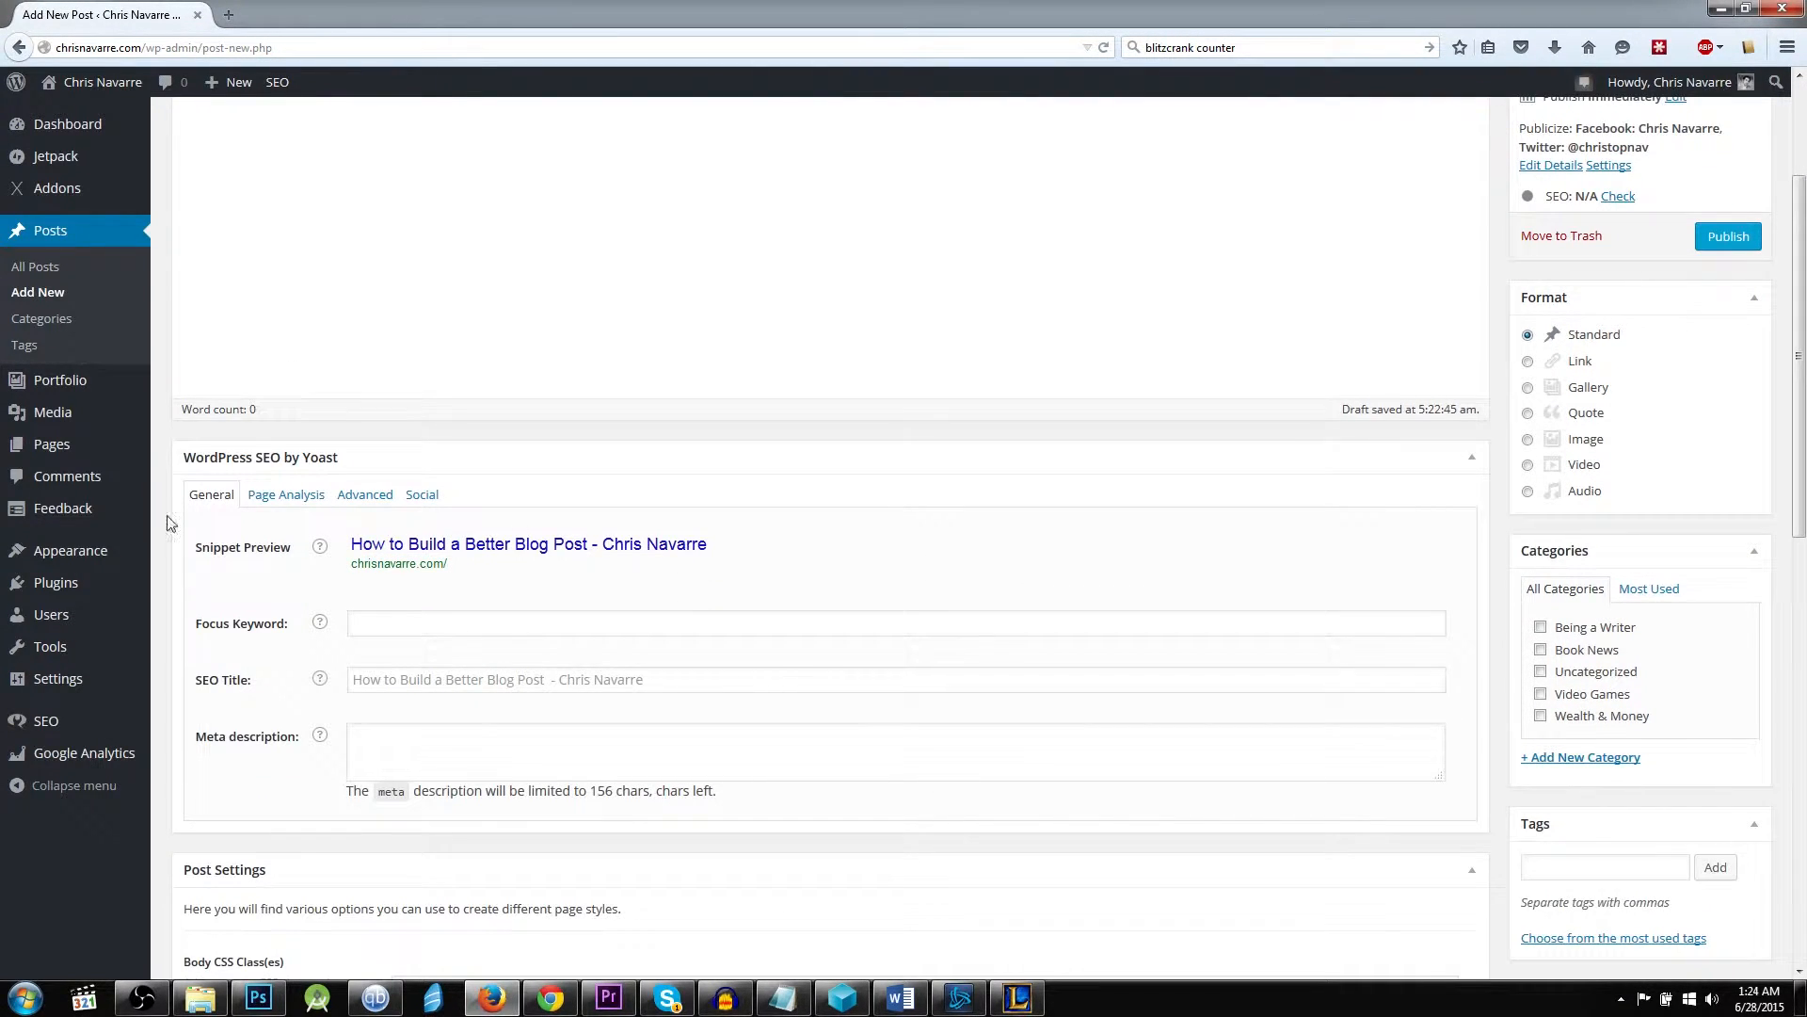
pyautogui.scroll(4, 446, 217)
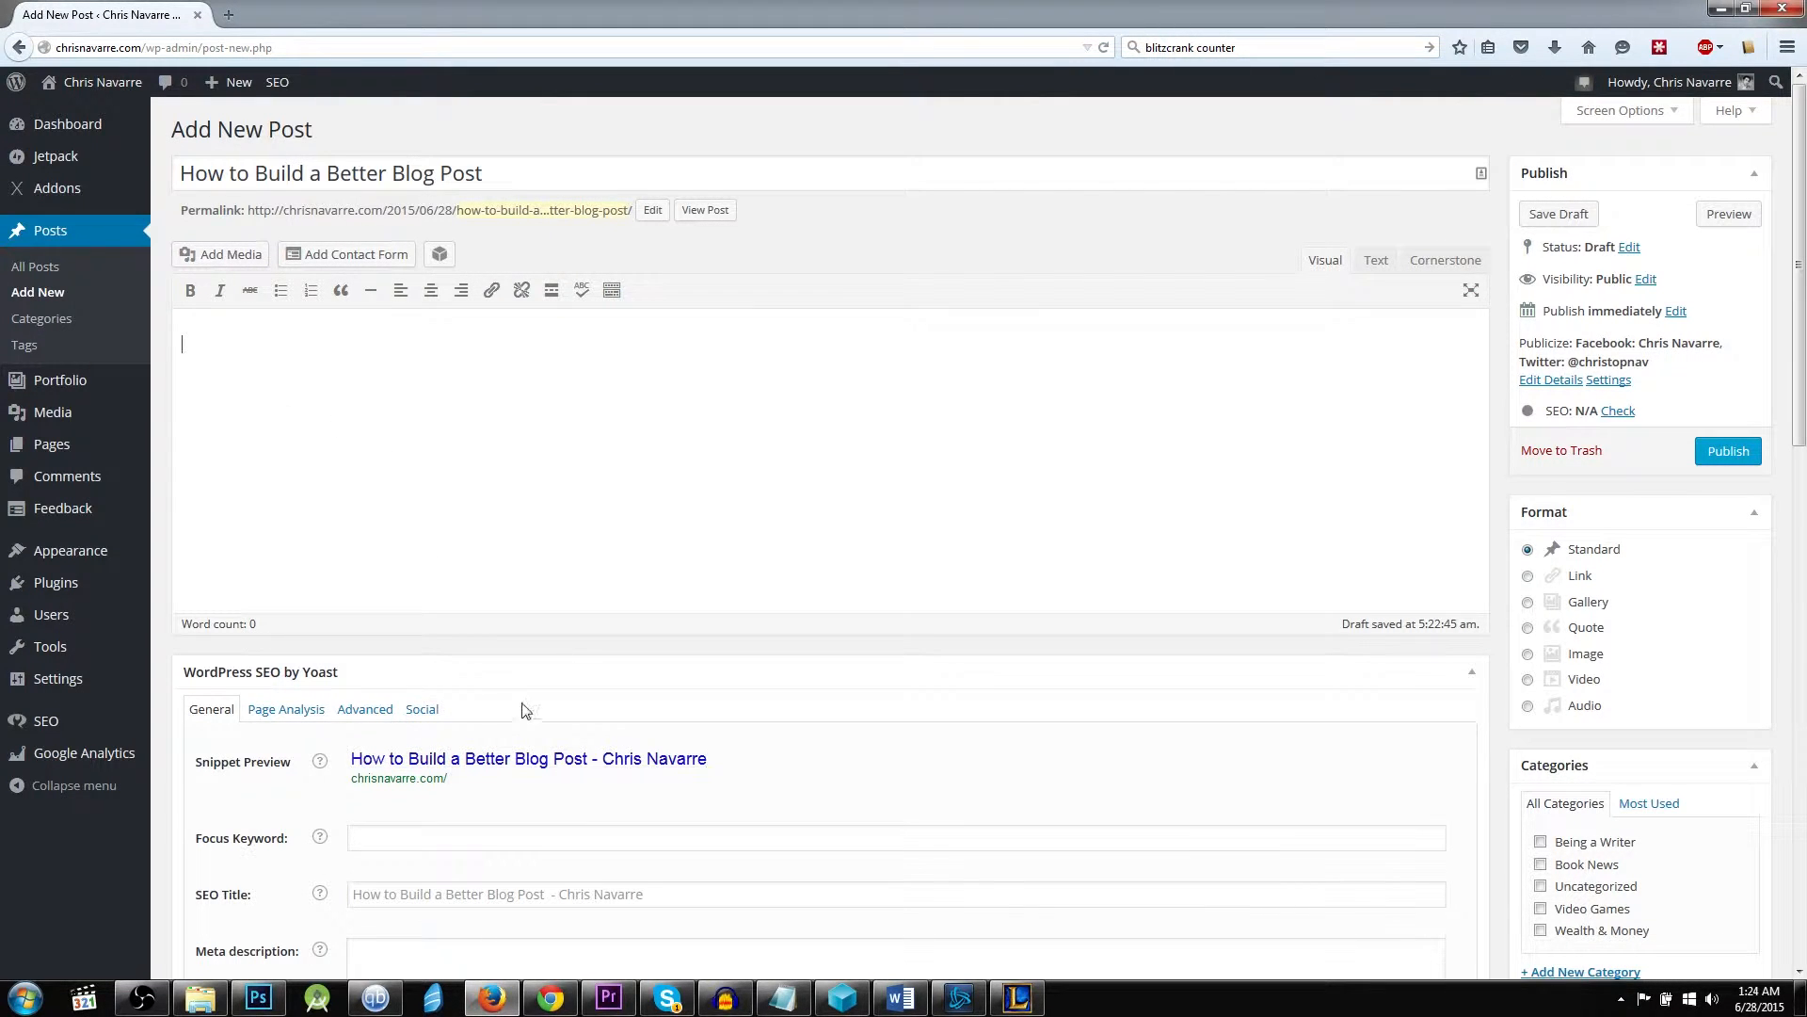
# Add an H2 heading reading "Heading" to the post body as HTML and return to visual editing.
pyautogui.click(594, 396)
pyautogui.scroll(-2, 1402, 213)
pyautogui.scroll(2, 1401, 213)
pyautogui.click(1376, 261)
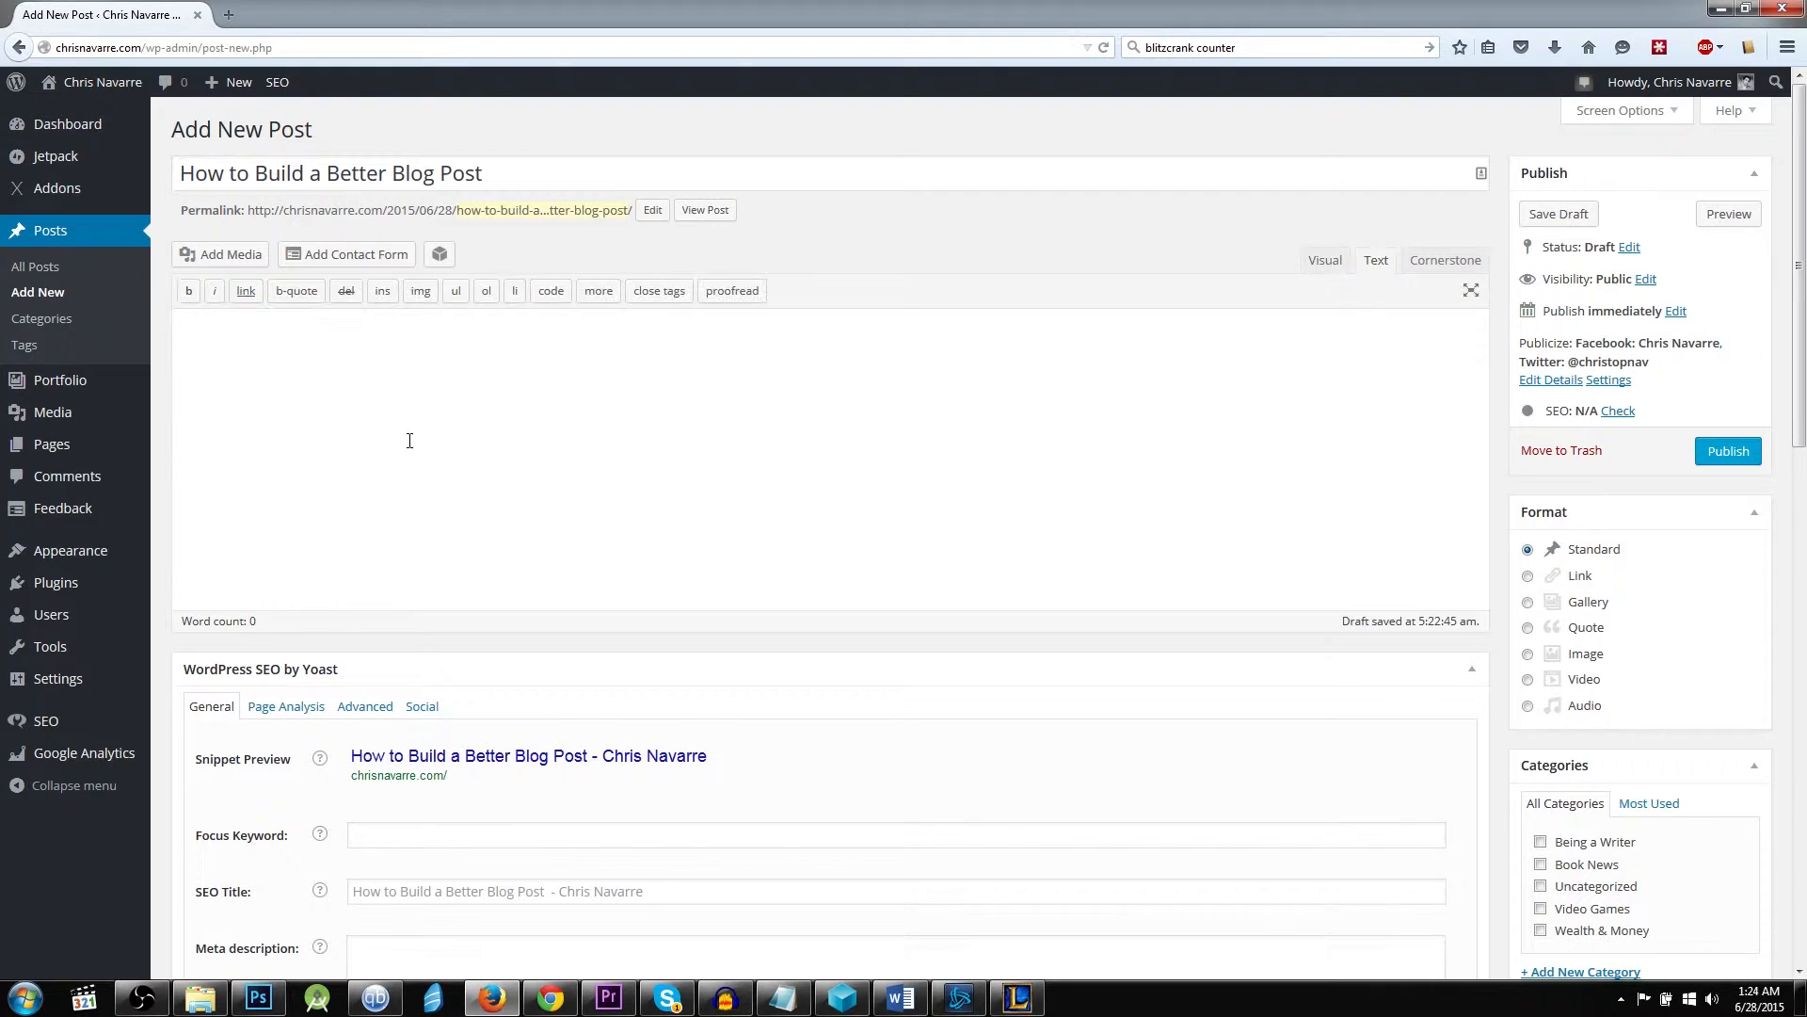
pyautogui.write('<h2> Heading>')
pyautogui.press('BackSpace')
pyautogui.write('</h2>')
pyautogui.click(1325, 260)
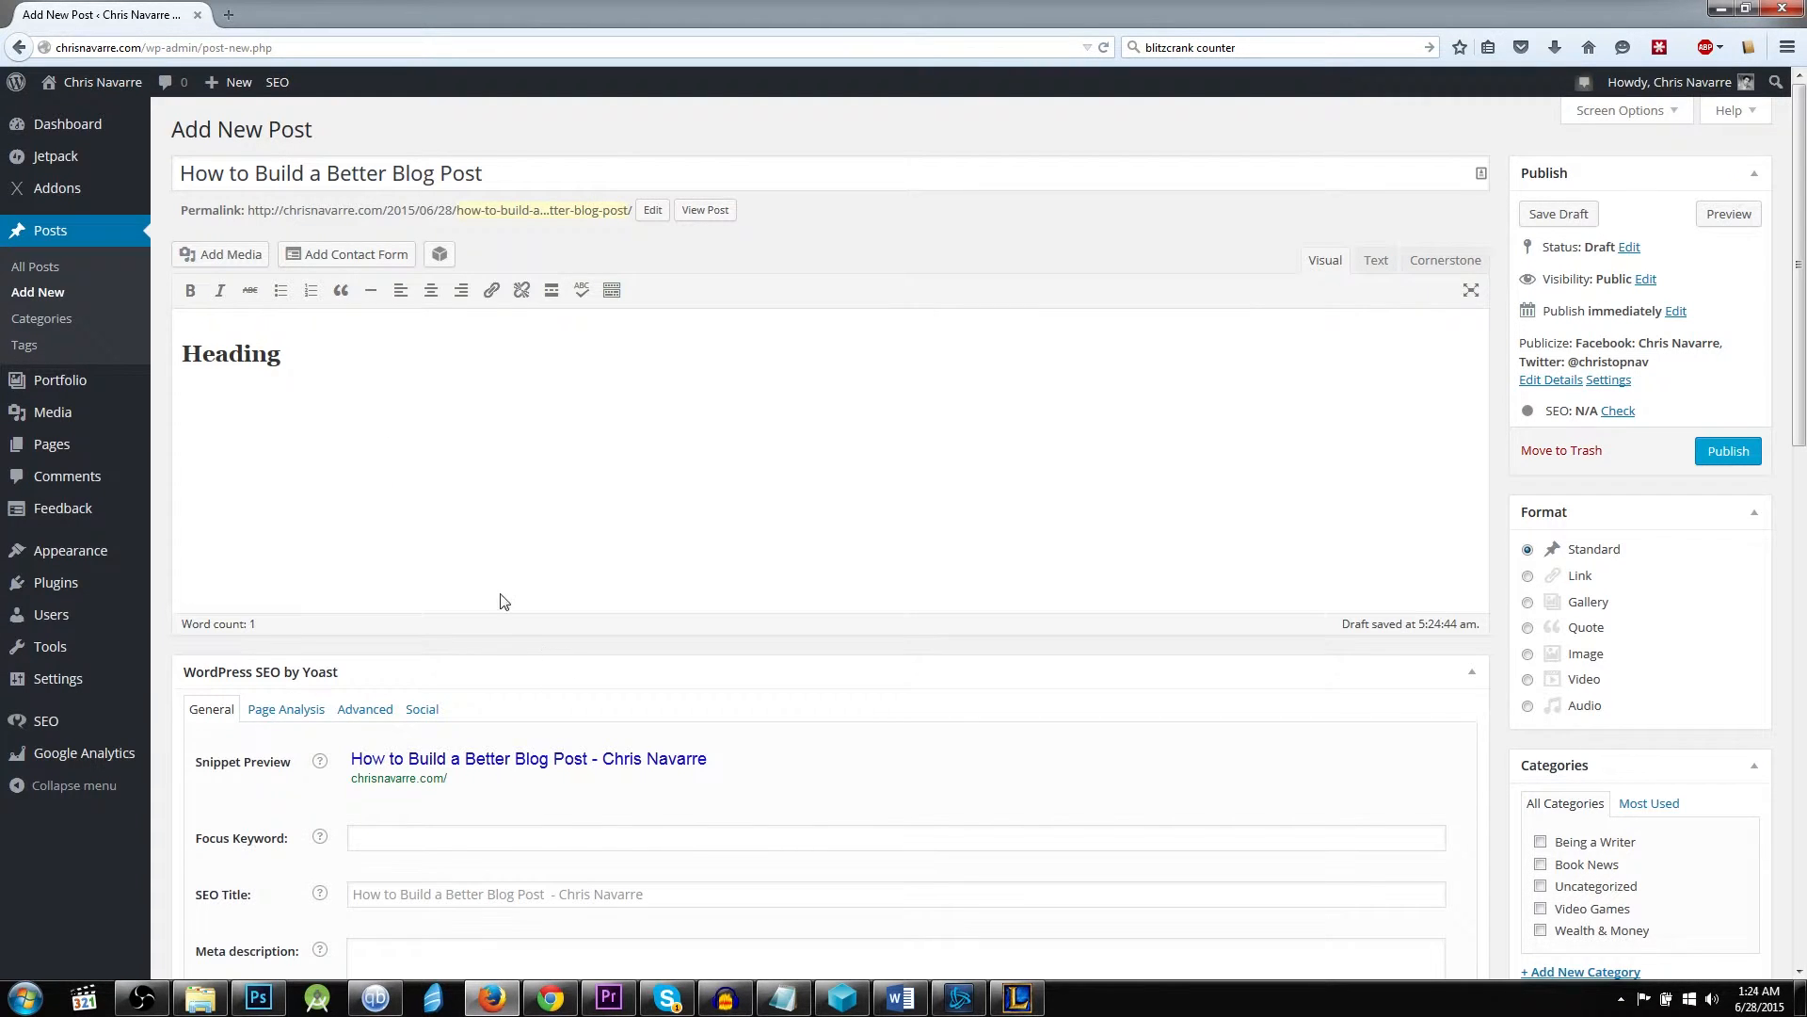
# View the Yoast page analysis for the post and return to the general SEO settings.
pyautogui.scroll(-4, 610, 682)
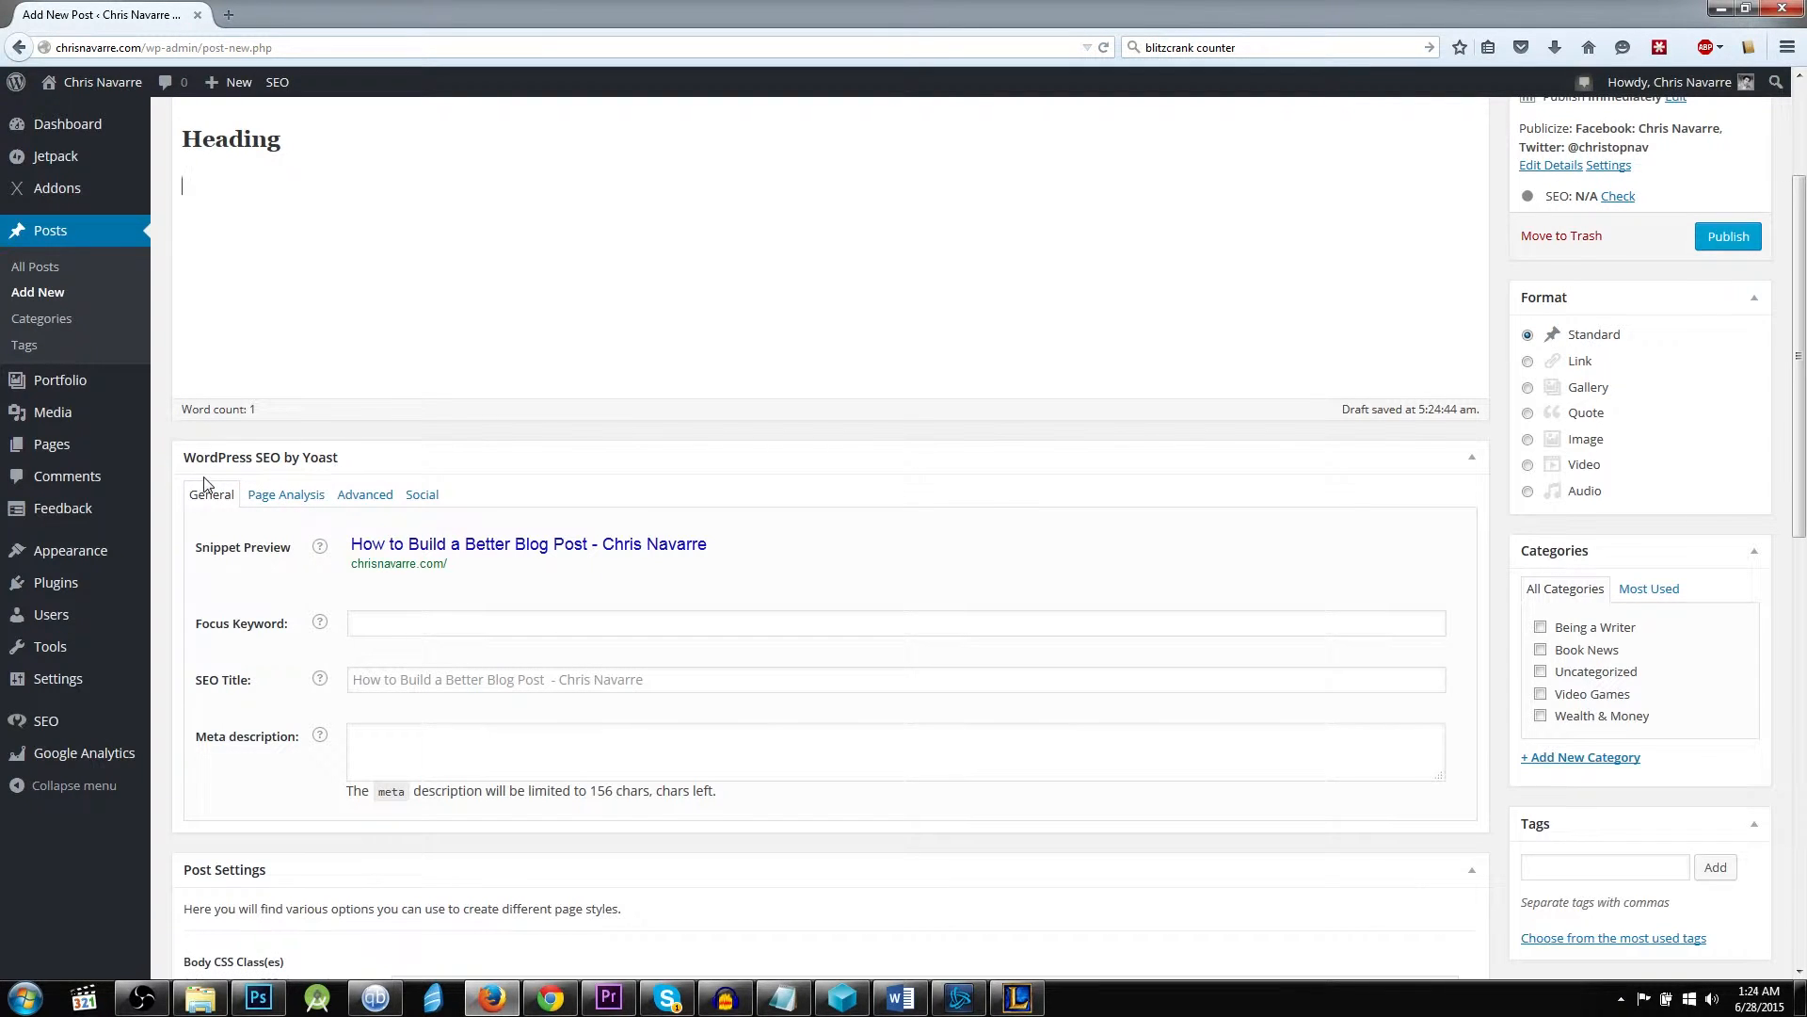
pyautogui.click(303, 495)
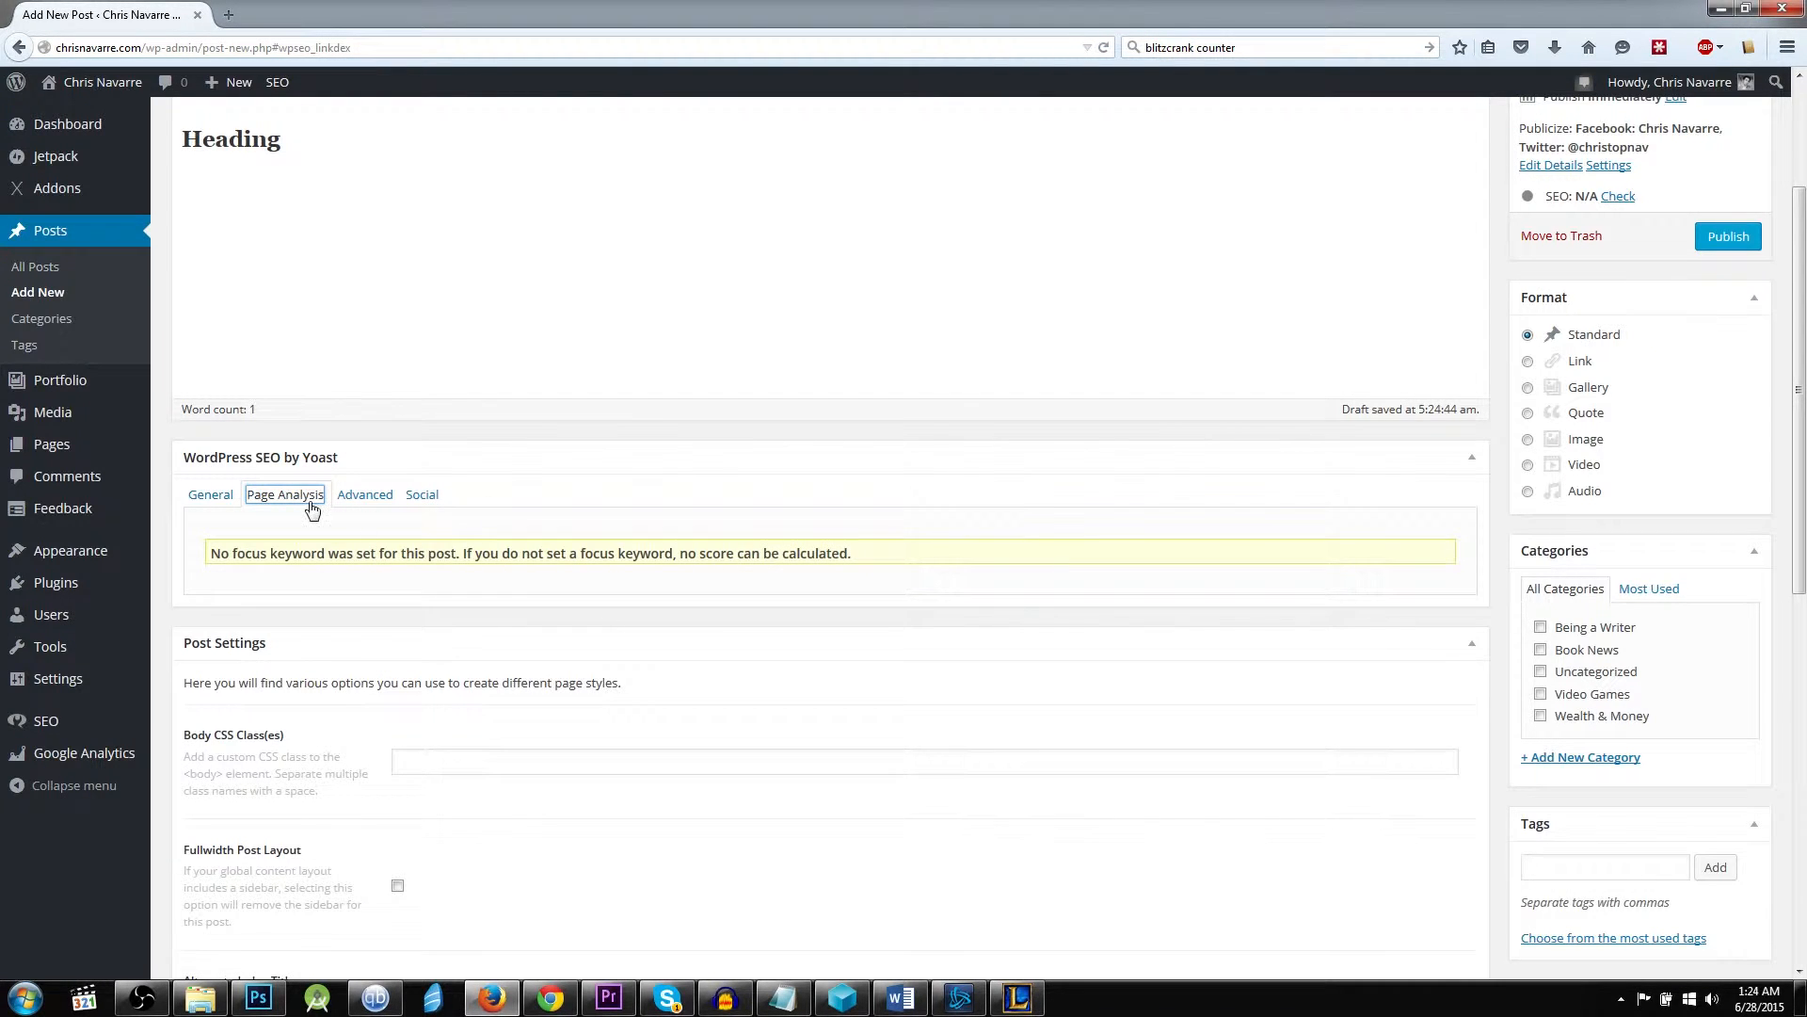
pyautogui.scroll(2, 471, 621)
pyautogui.click(212, 603)
pyautogui.scroll(2, 215, 606)
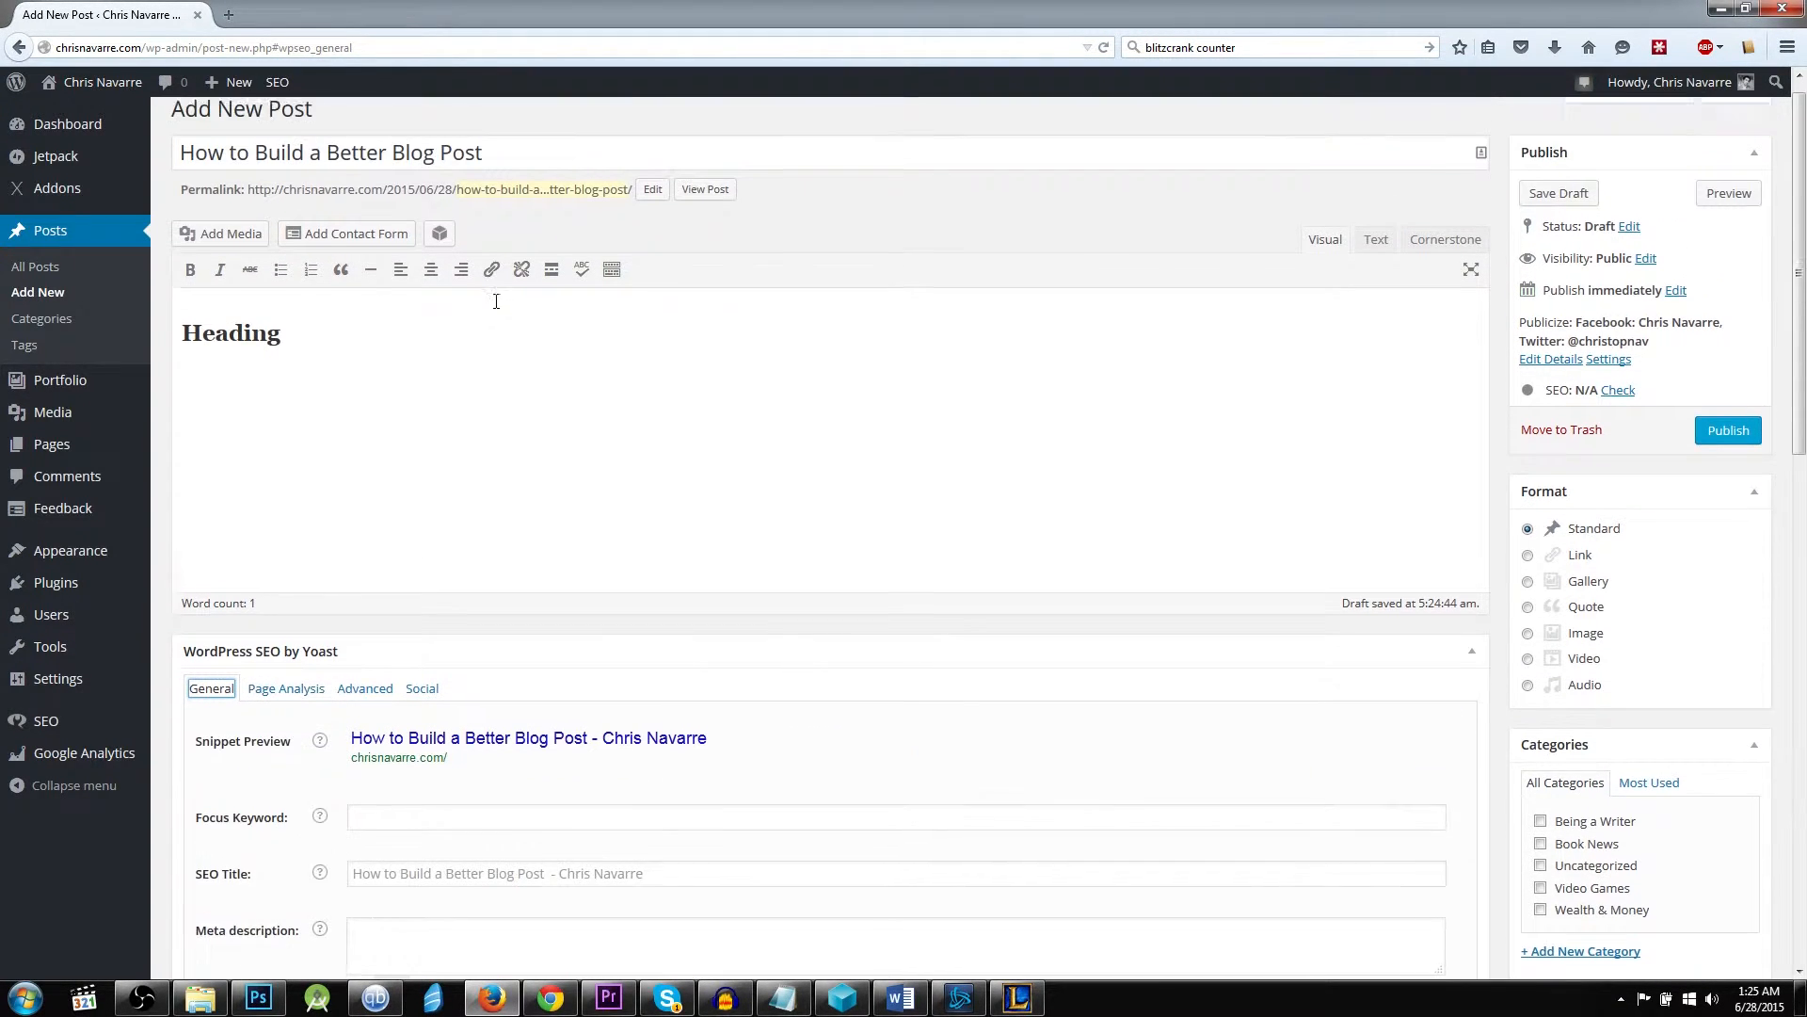
# Set the post's SEO focus keyword to "Blog".
pyautogui.scroll(-6, 474, 473)
pyautogui.click(488, 418)
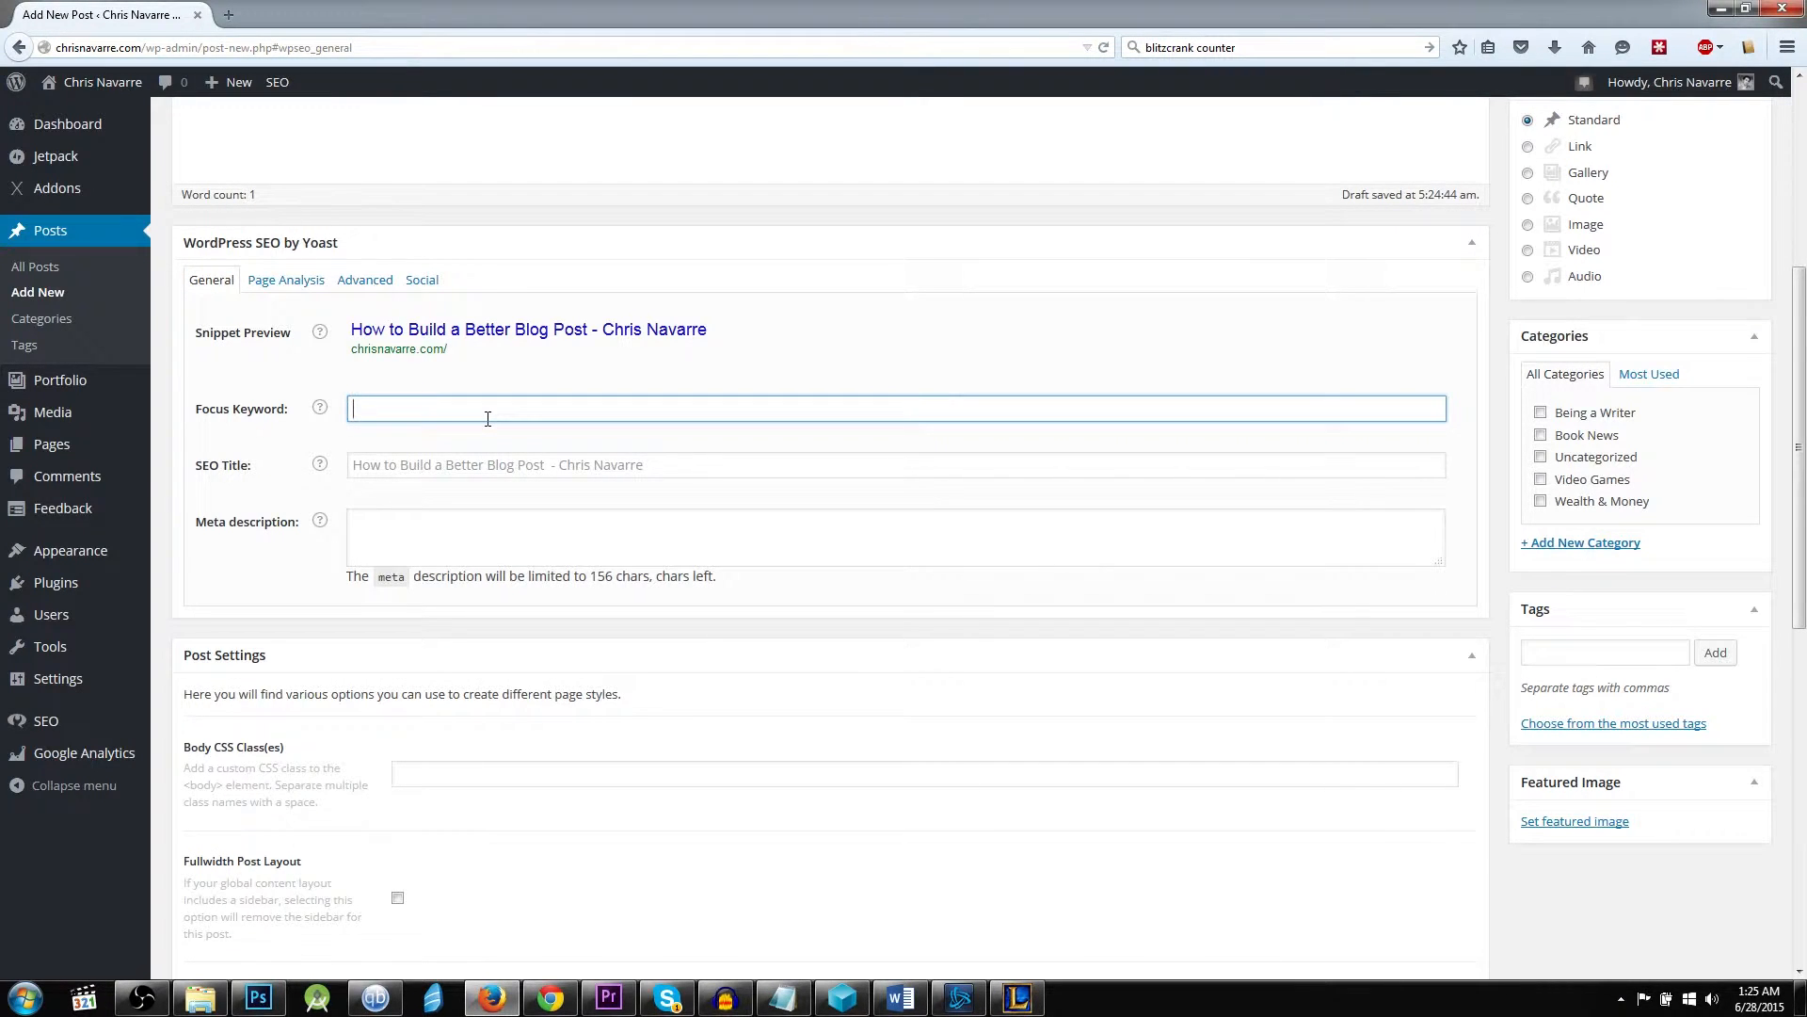
pyautogui.scroll(5, 1317, 461)
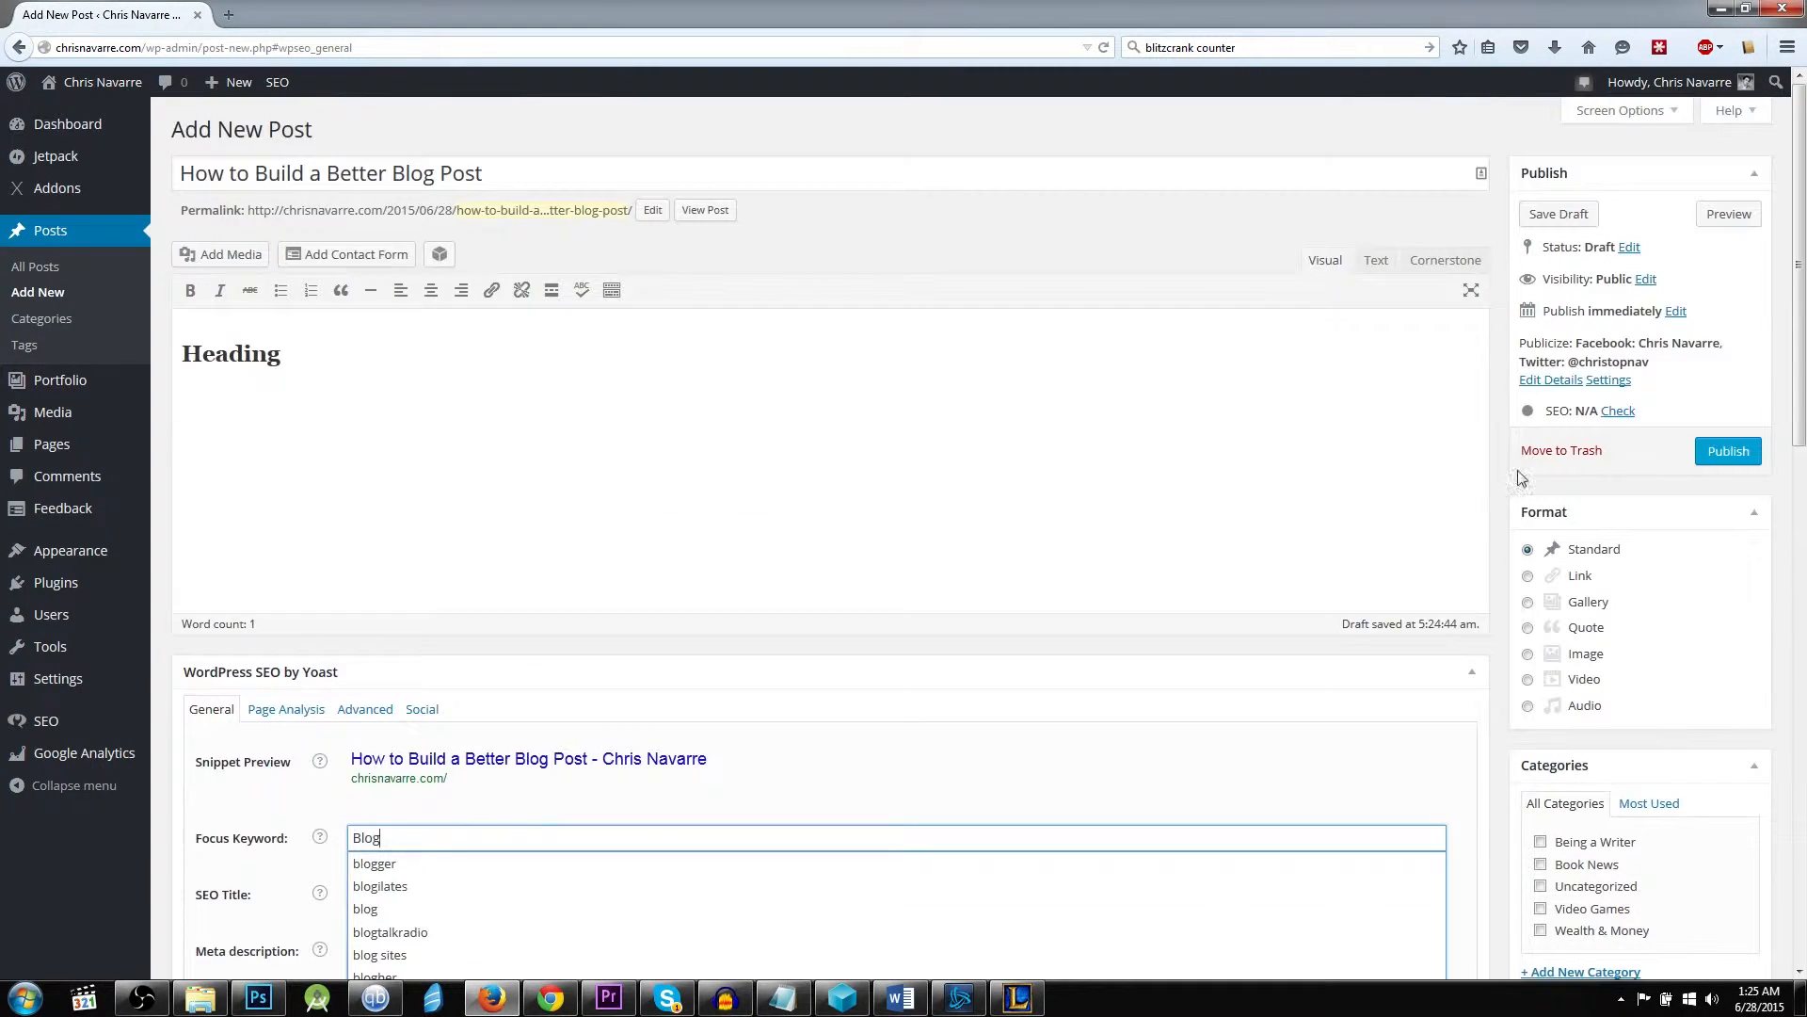
# Check the unpublished post's SEO analysis and review its focus keyword usage.
pyautogui.click(1618, 410)
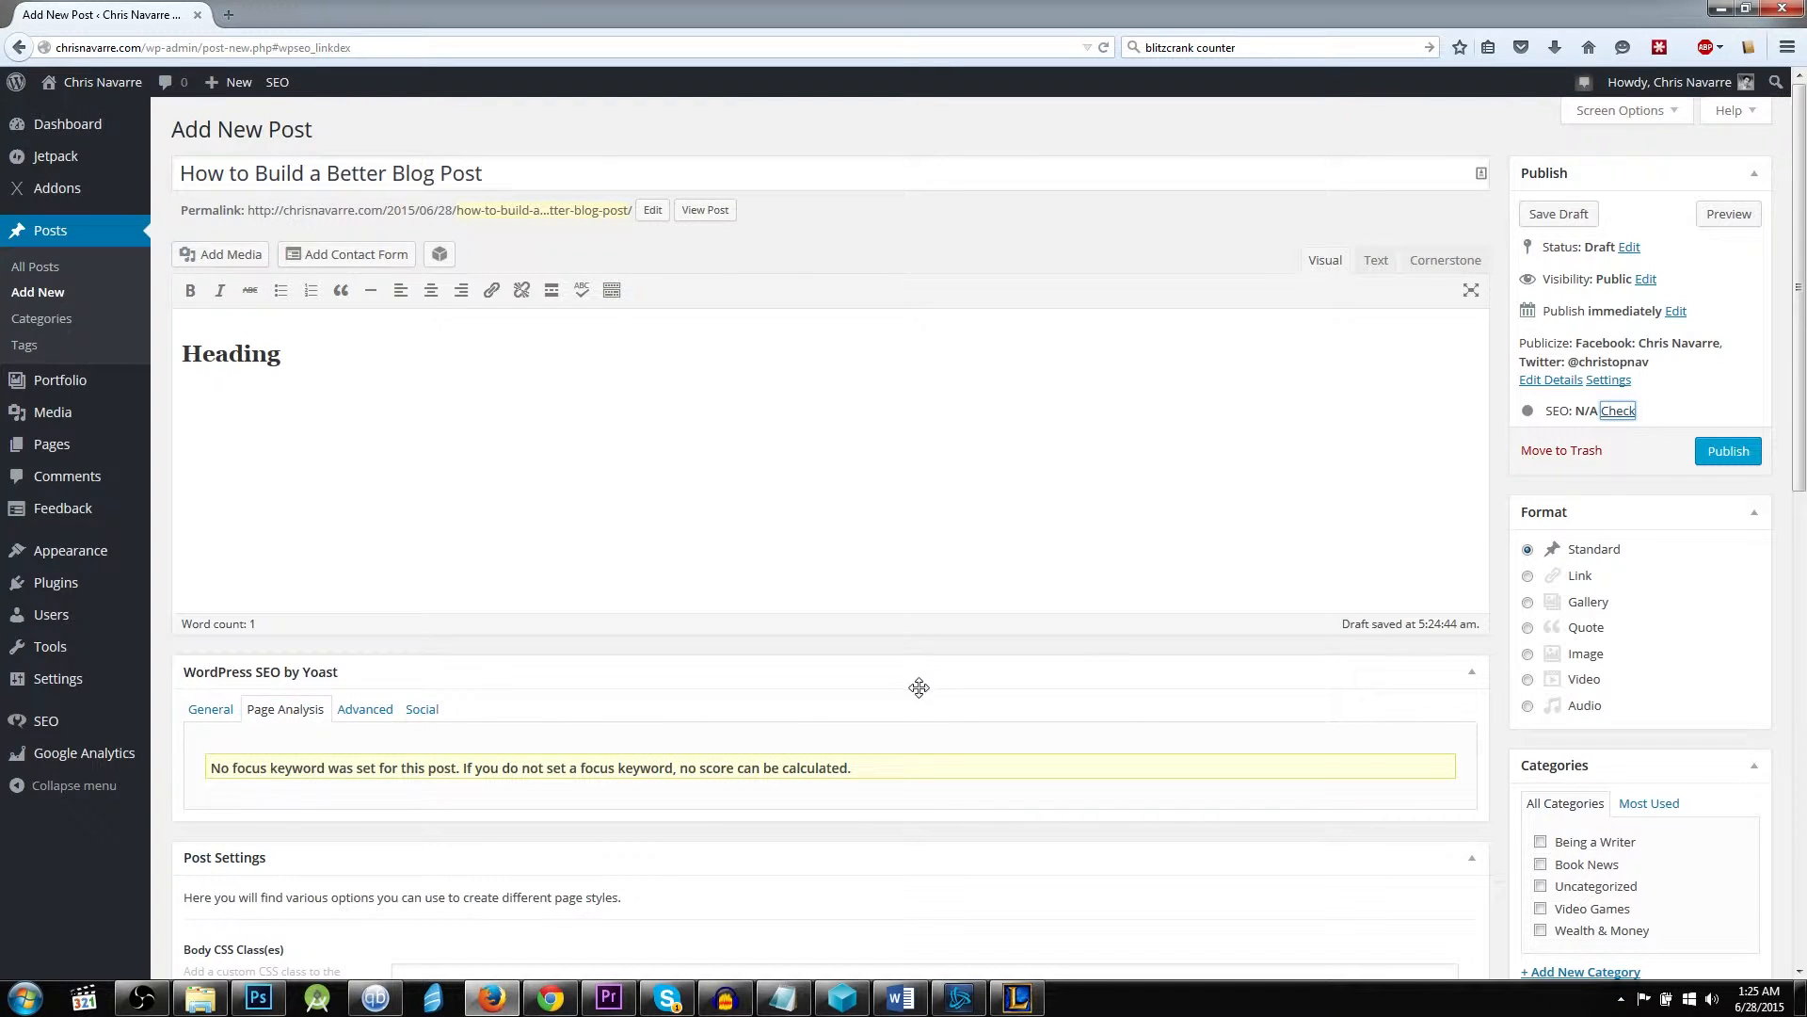
pyautogui.scroll(-2, 919, 688)
pyautogui.click(193, 494)
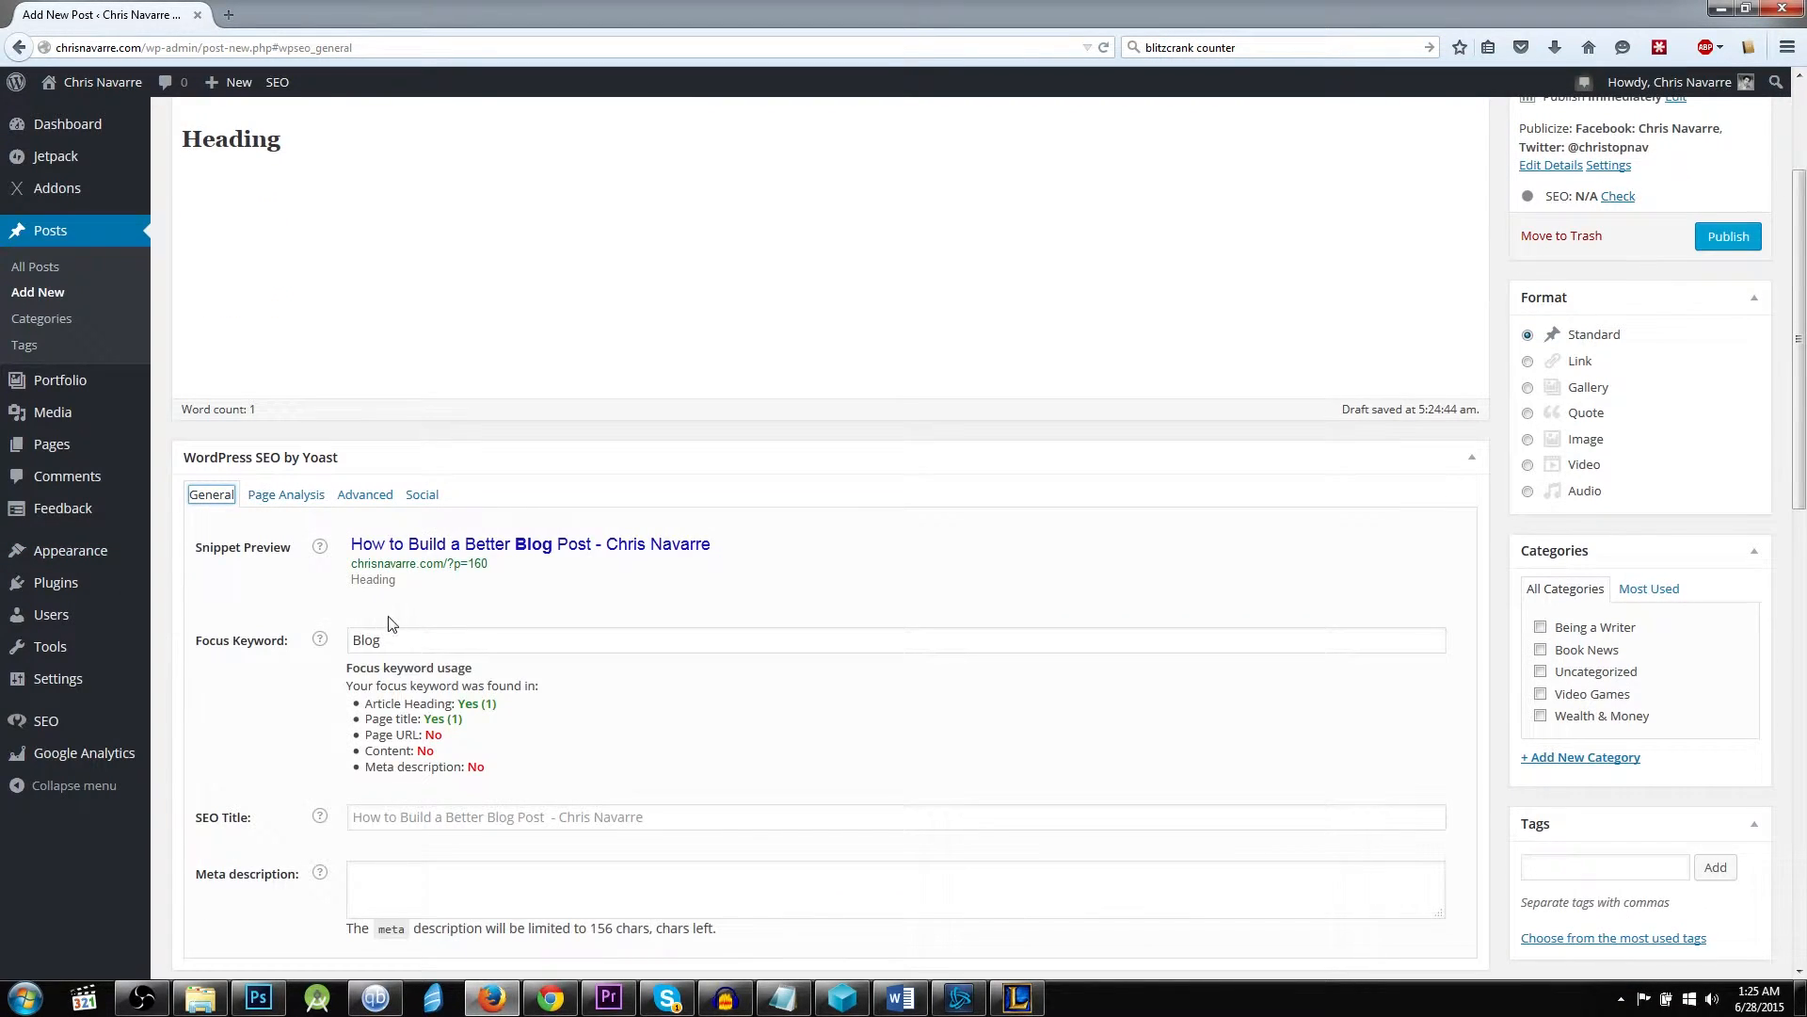
pyautogui.scroll(-5, 527, 764)
pyautogui.scroll(7, 625, 746)
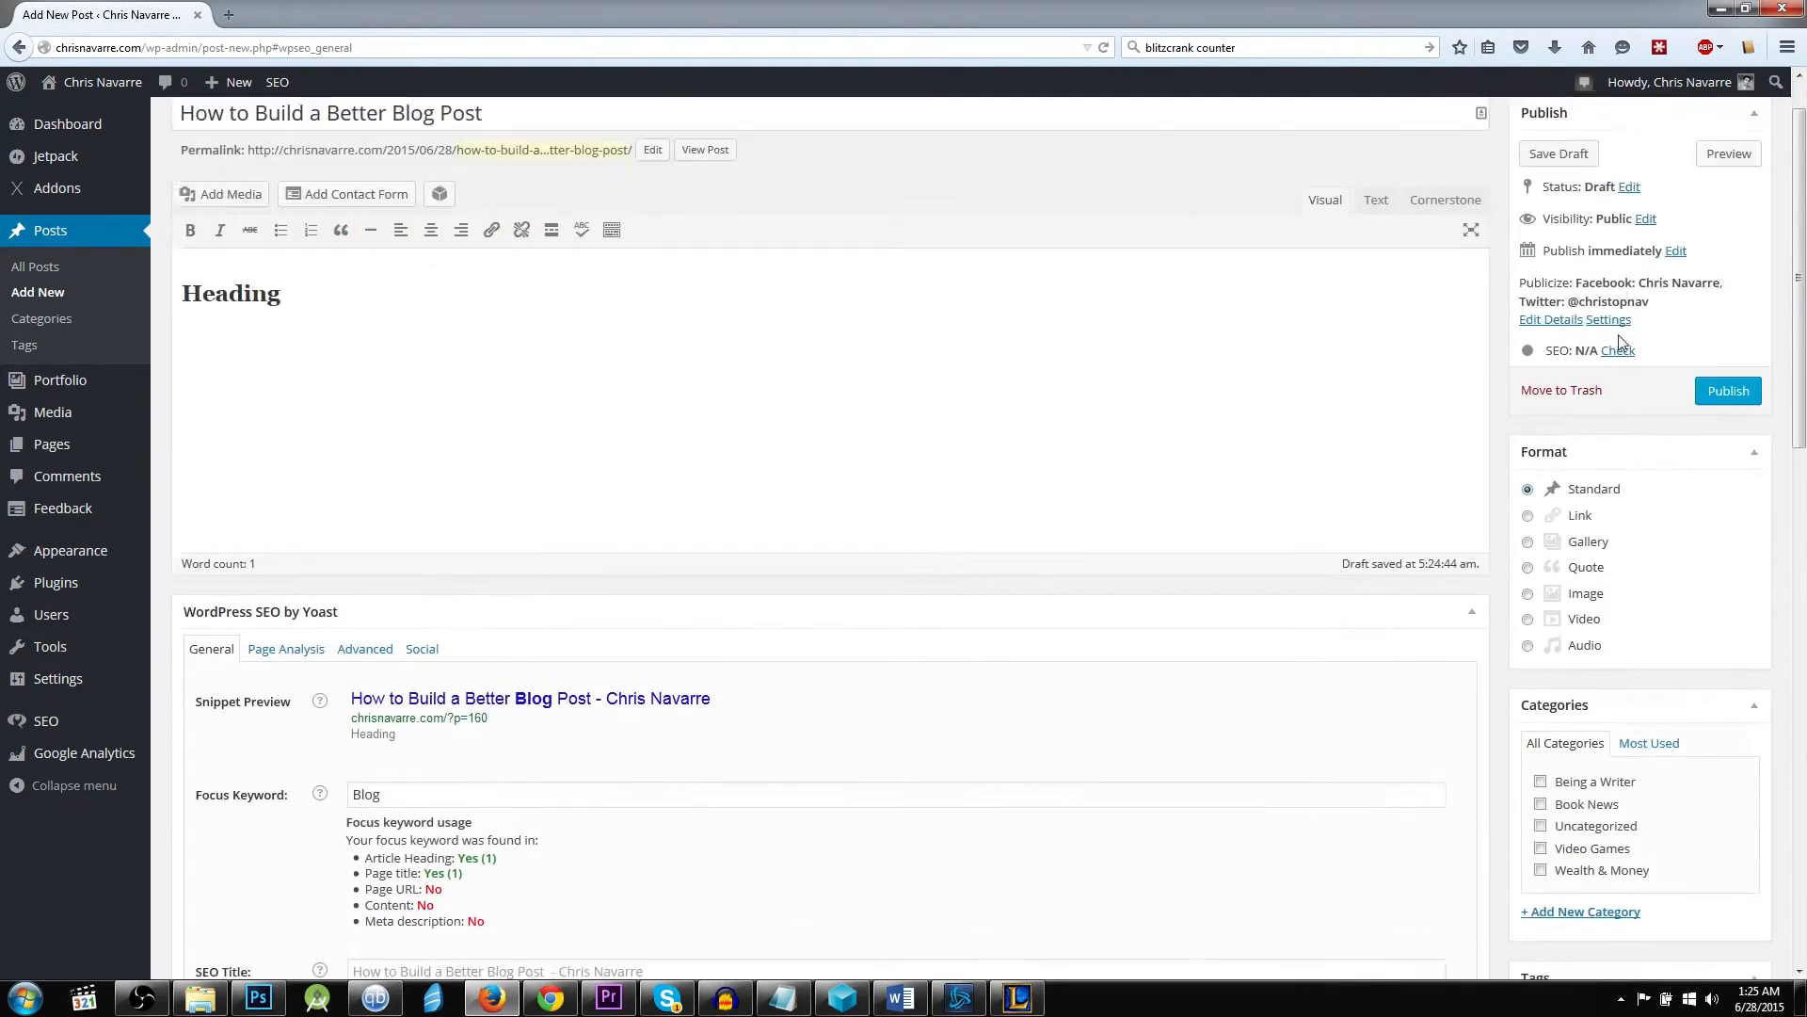
pyautogui.click(1618, 411)
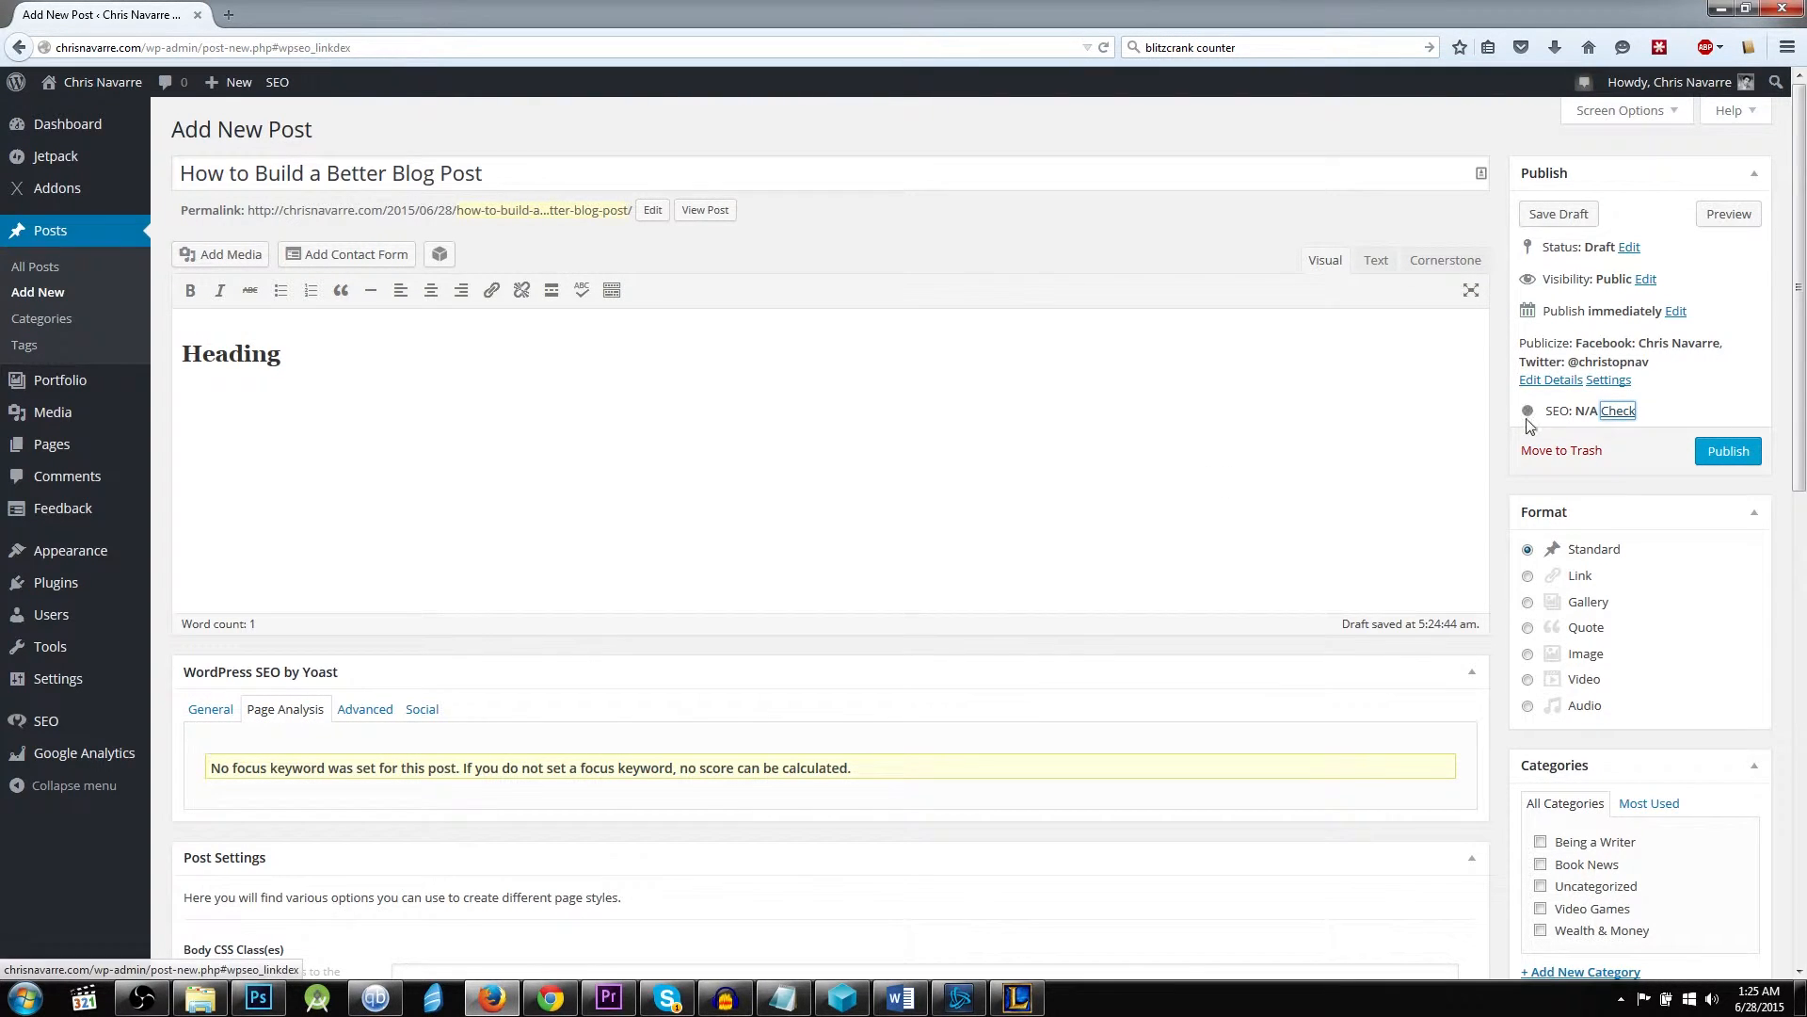
# Look at the Publicize sharing details and settings, and publish the post.
pyautogui.click(1568, 382)
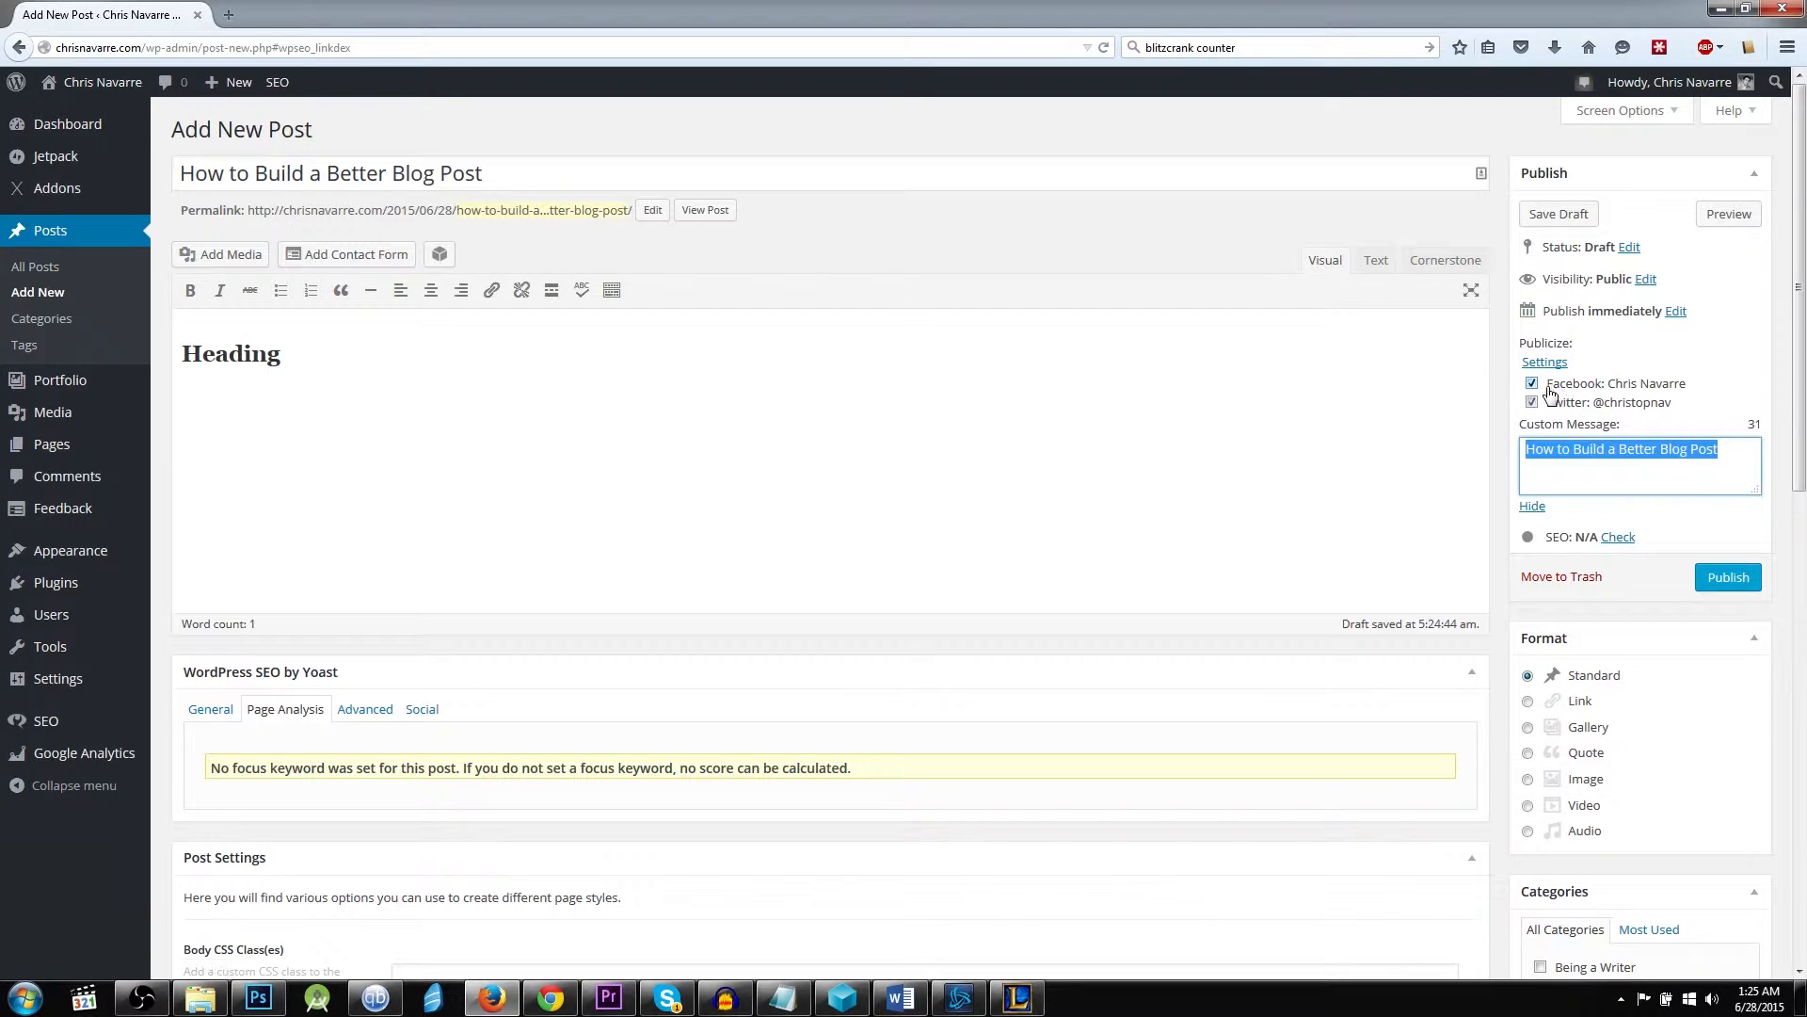
pyautogui.click(1544, 362)
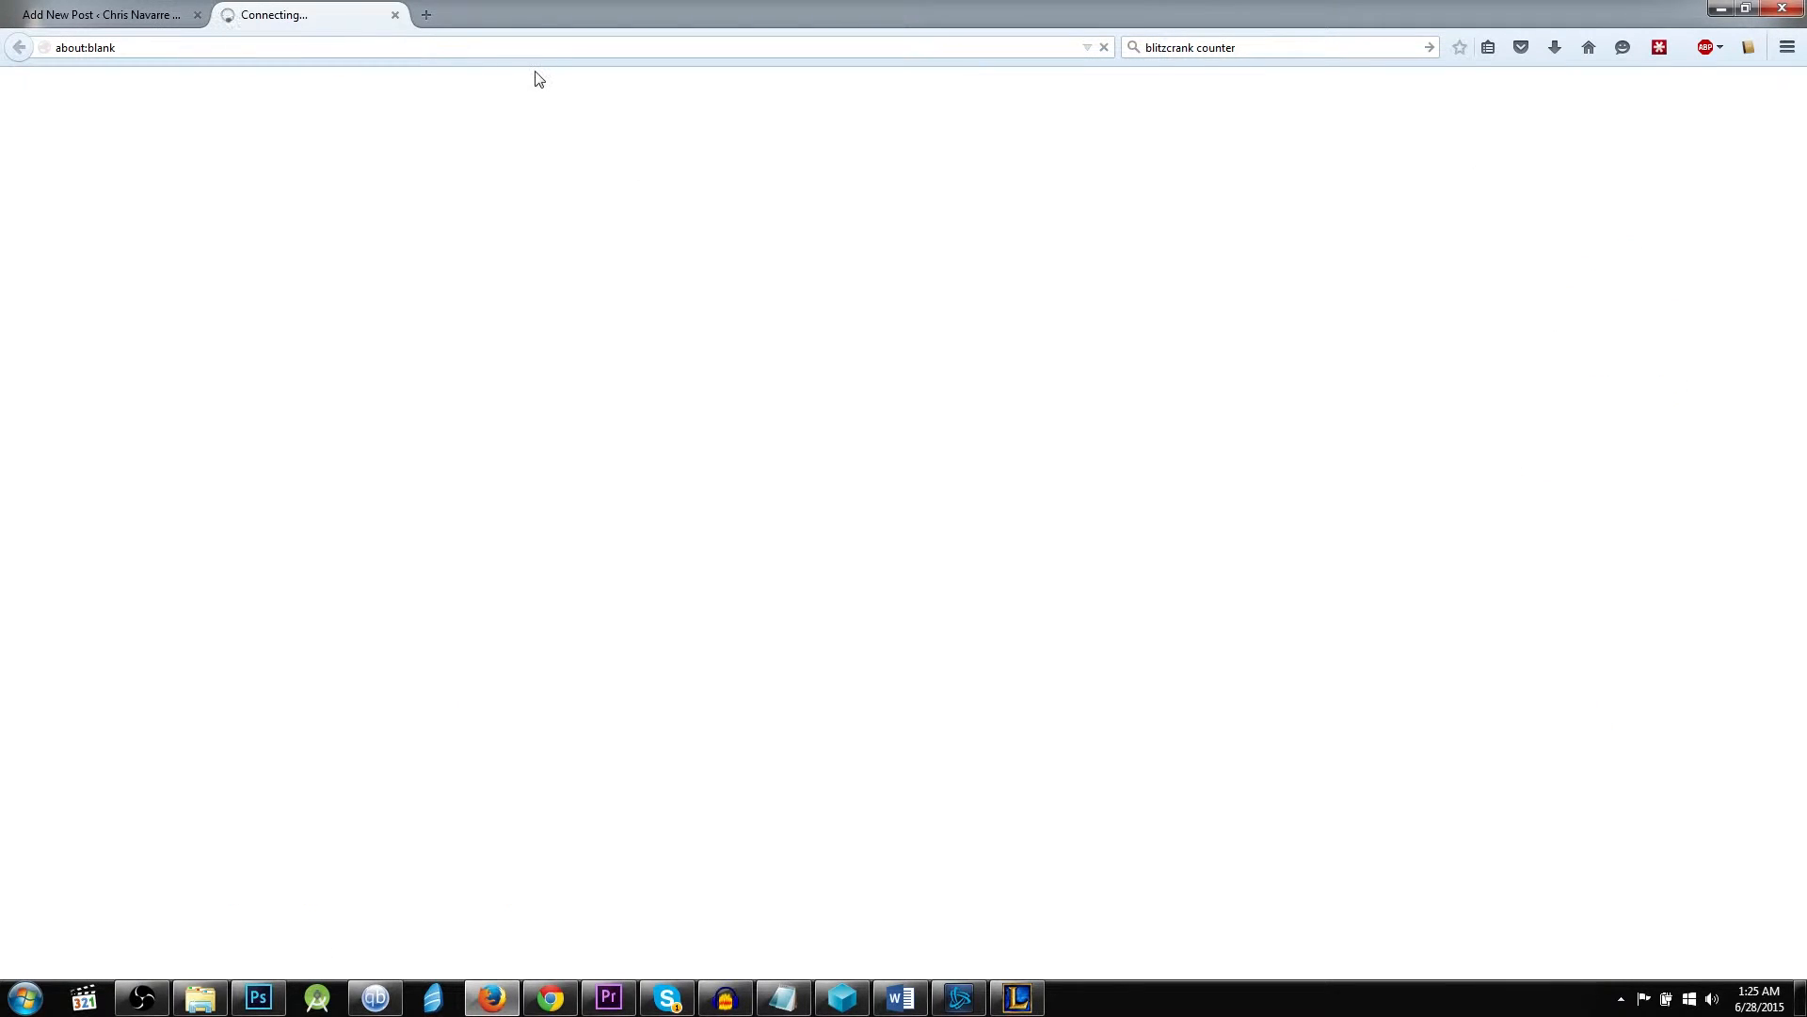
pyautogui.click(388, 15)
pyautogui.click(1725, 579)
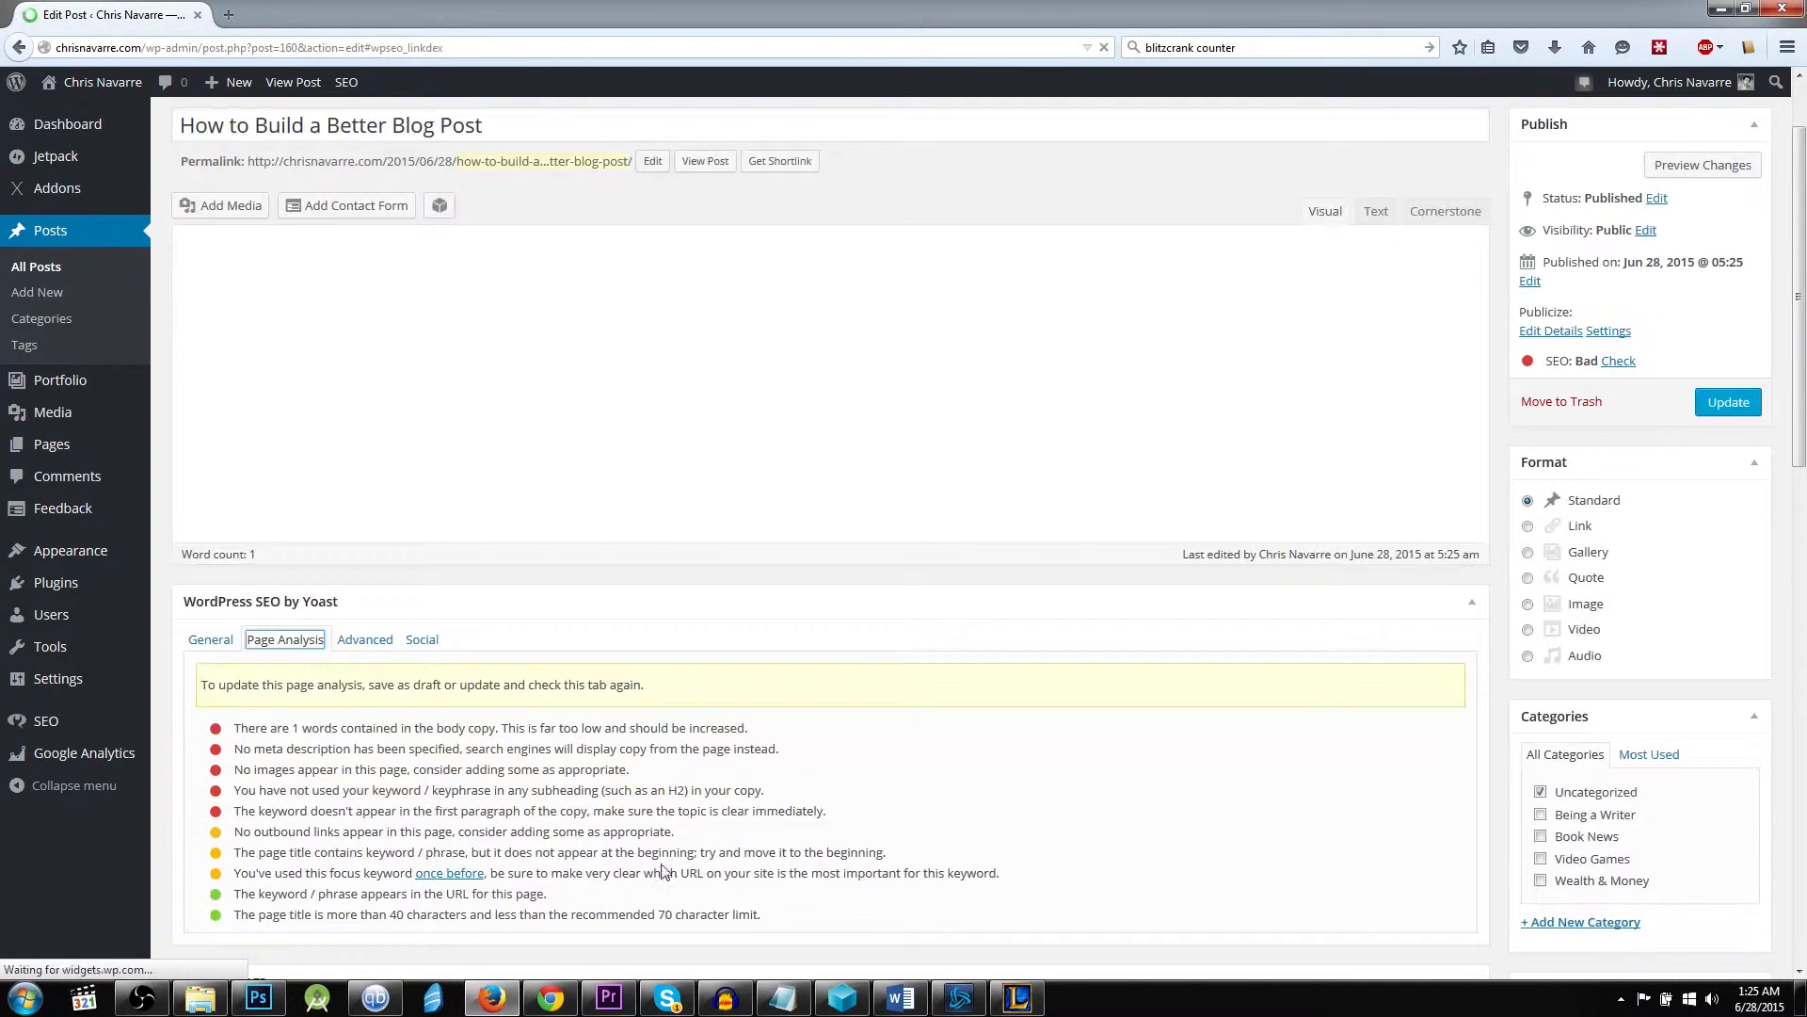
# Examine the published post's page analysis recommendations, especially keyword use in subheadings, and return to the general SEO settings.
pyautogui.moveTo(909, 812); pyautogui.dragTo(783, 897)
pyautogui.click(243, 793)
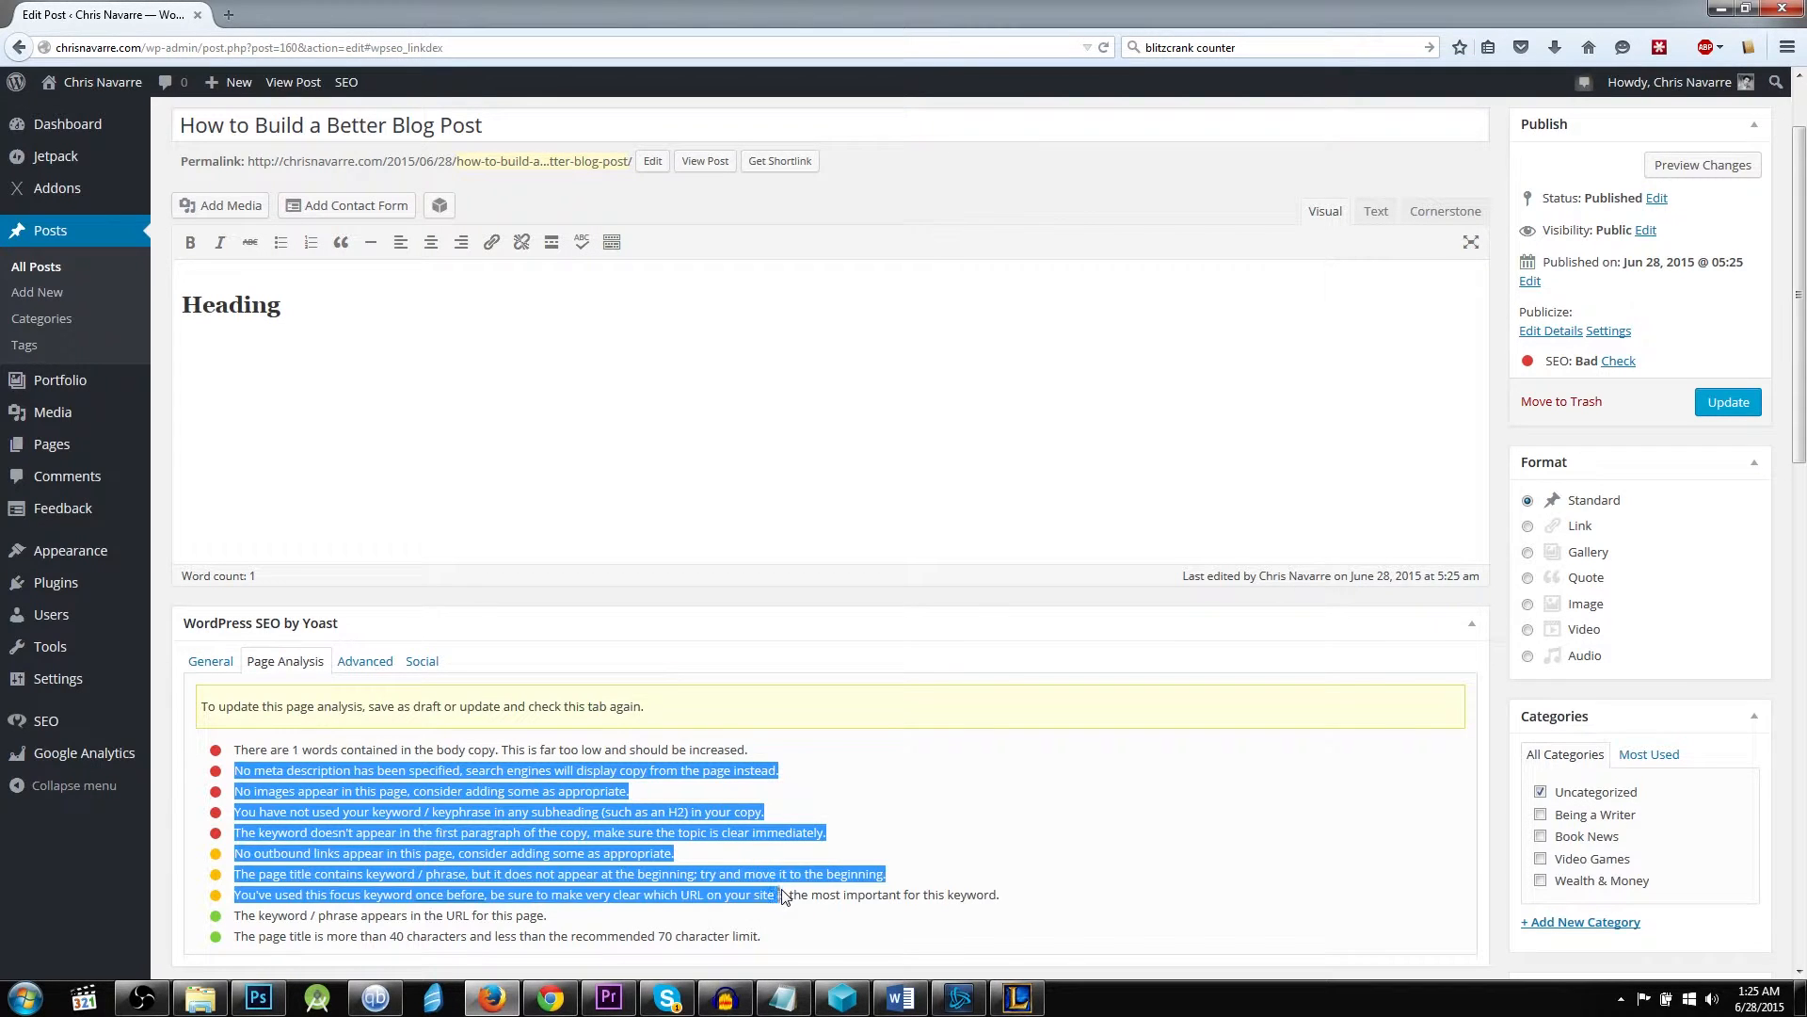
pyautogui.click(779, 878)
pyautogui.moveTo(315, 874); pyautogui.dragTo(345, 894)
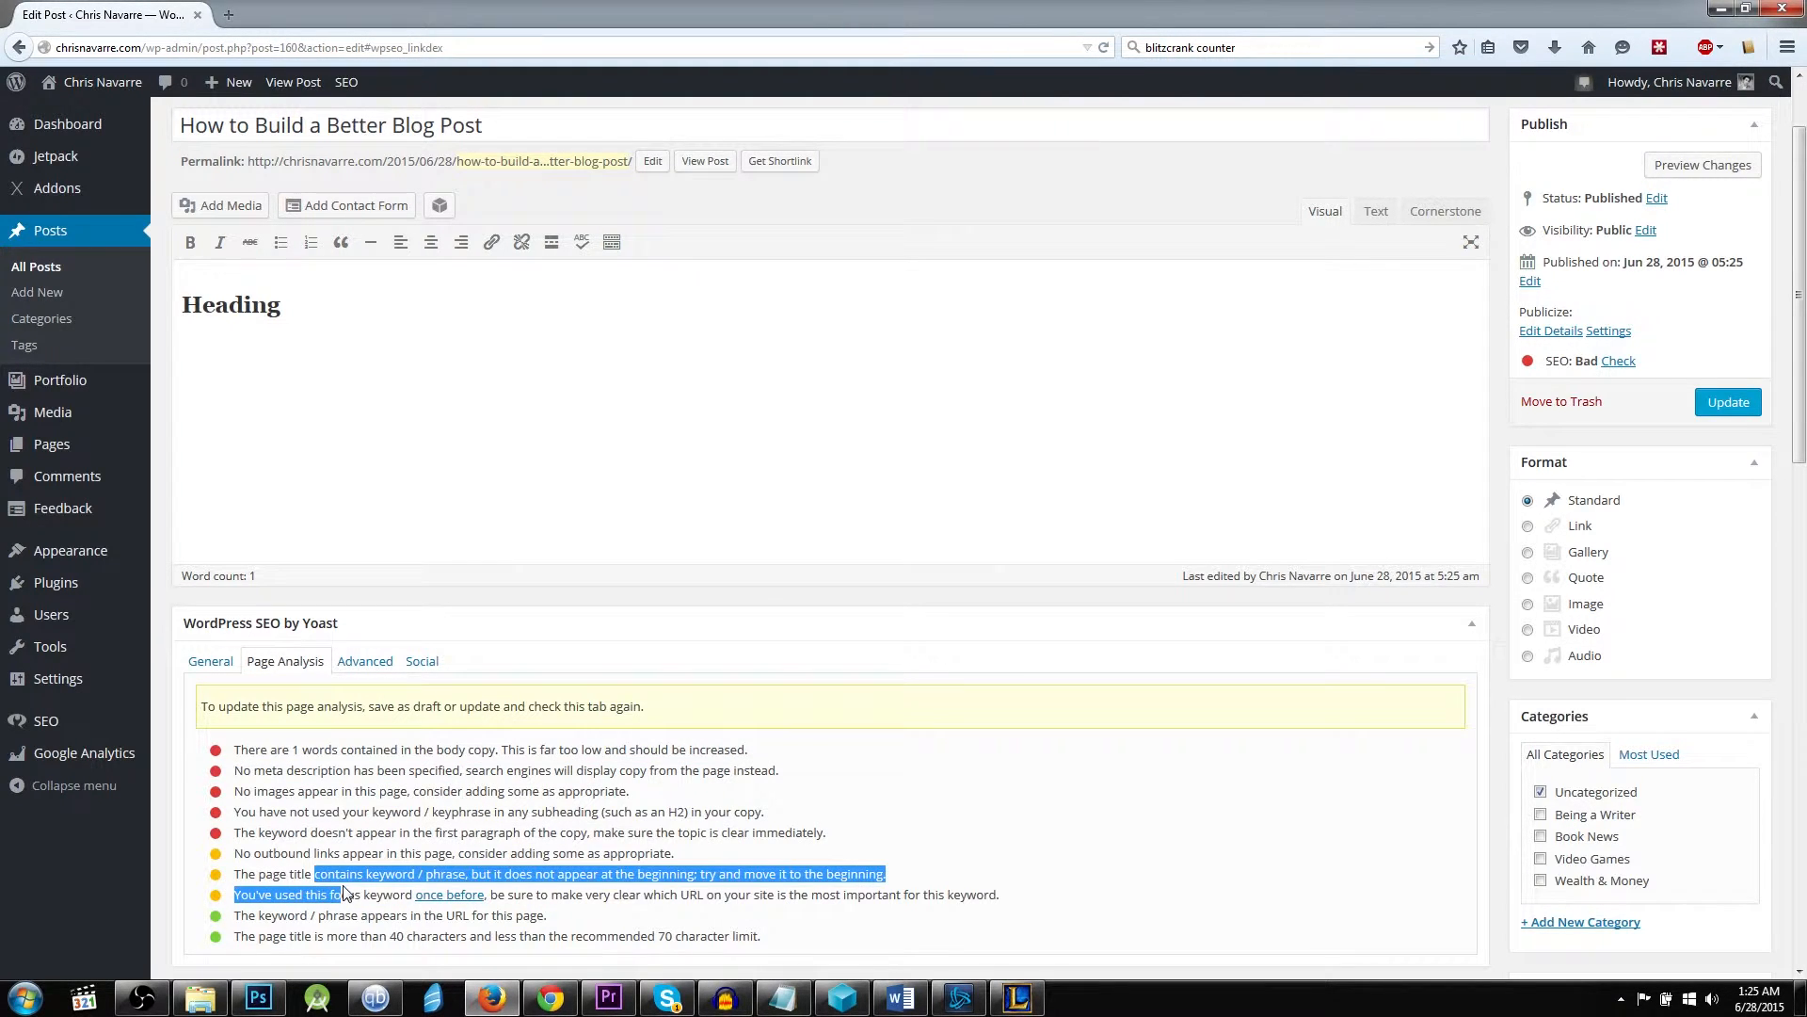
pyautogui.click(275, 787)
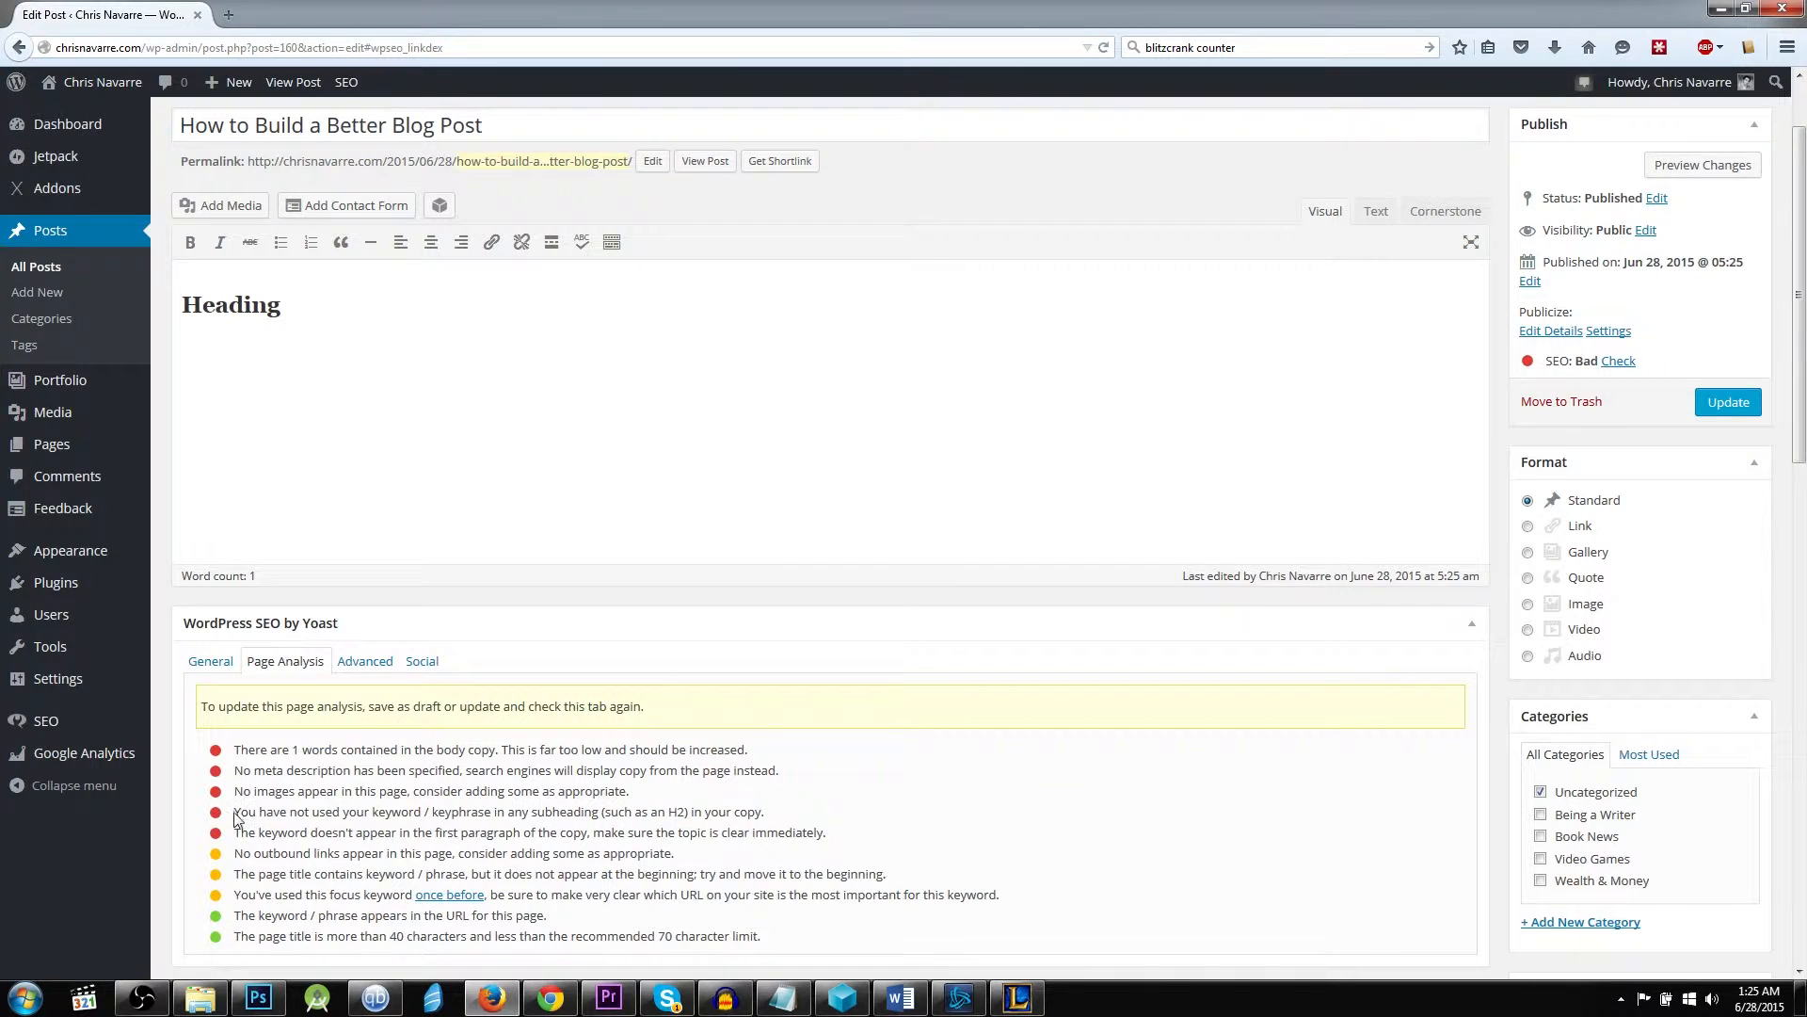
pyautogui.moveTo(233, 816); pyautogui.dragTo(800, 814)
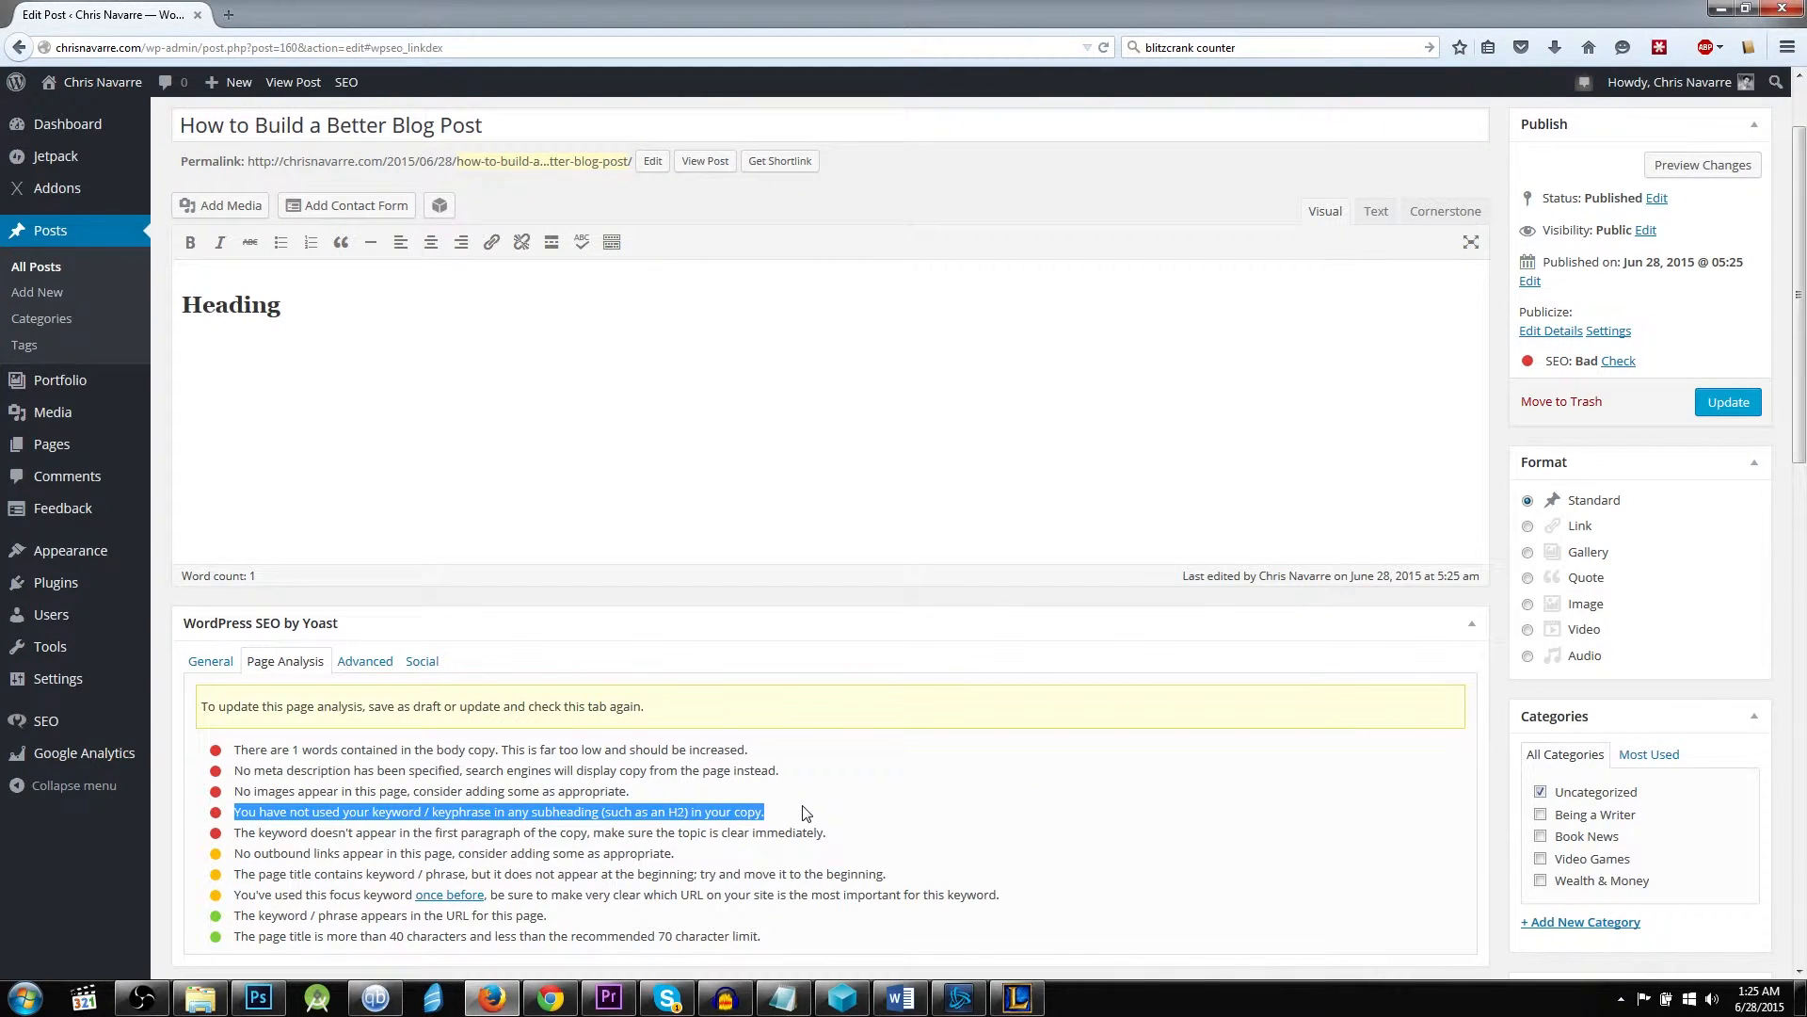
pyautogui.click(803, 816)
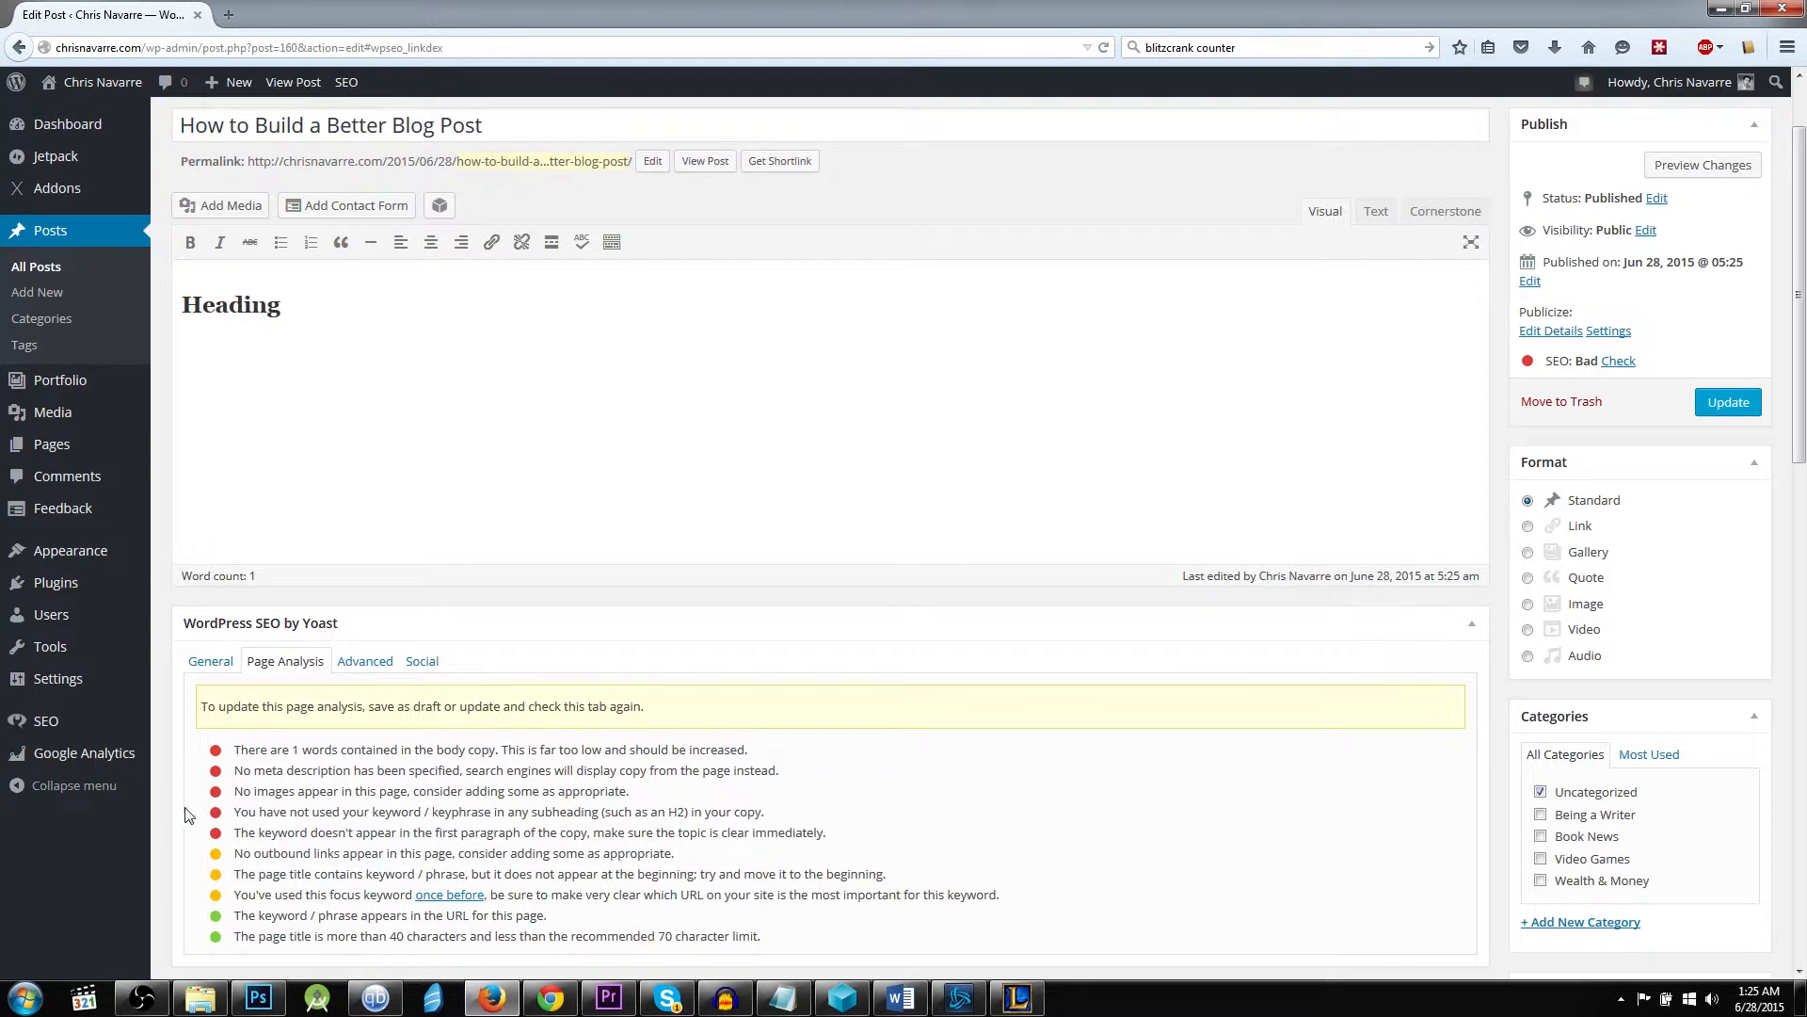
pyautogui.click(209, 663)
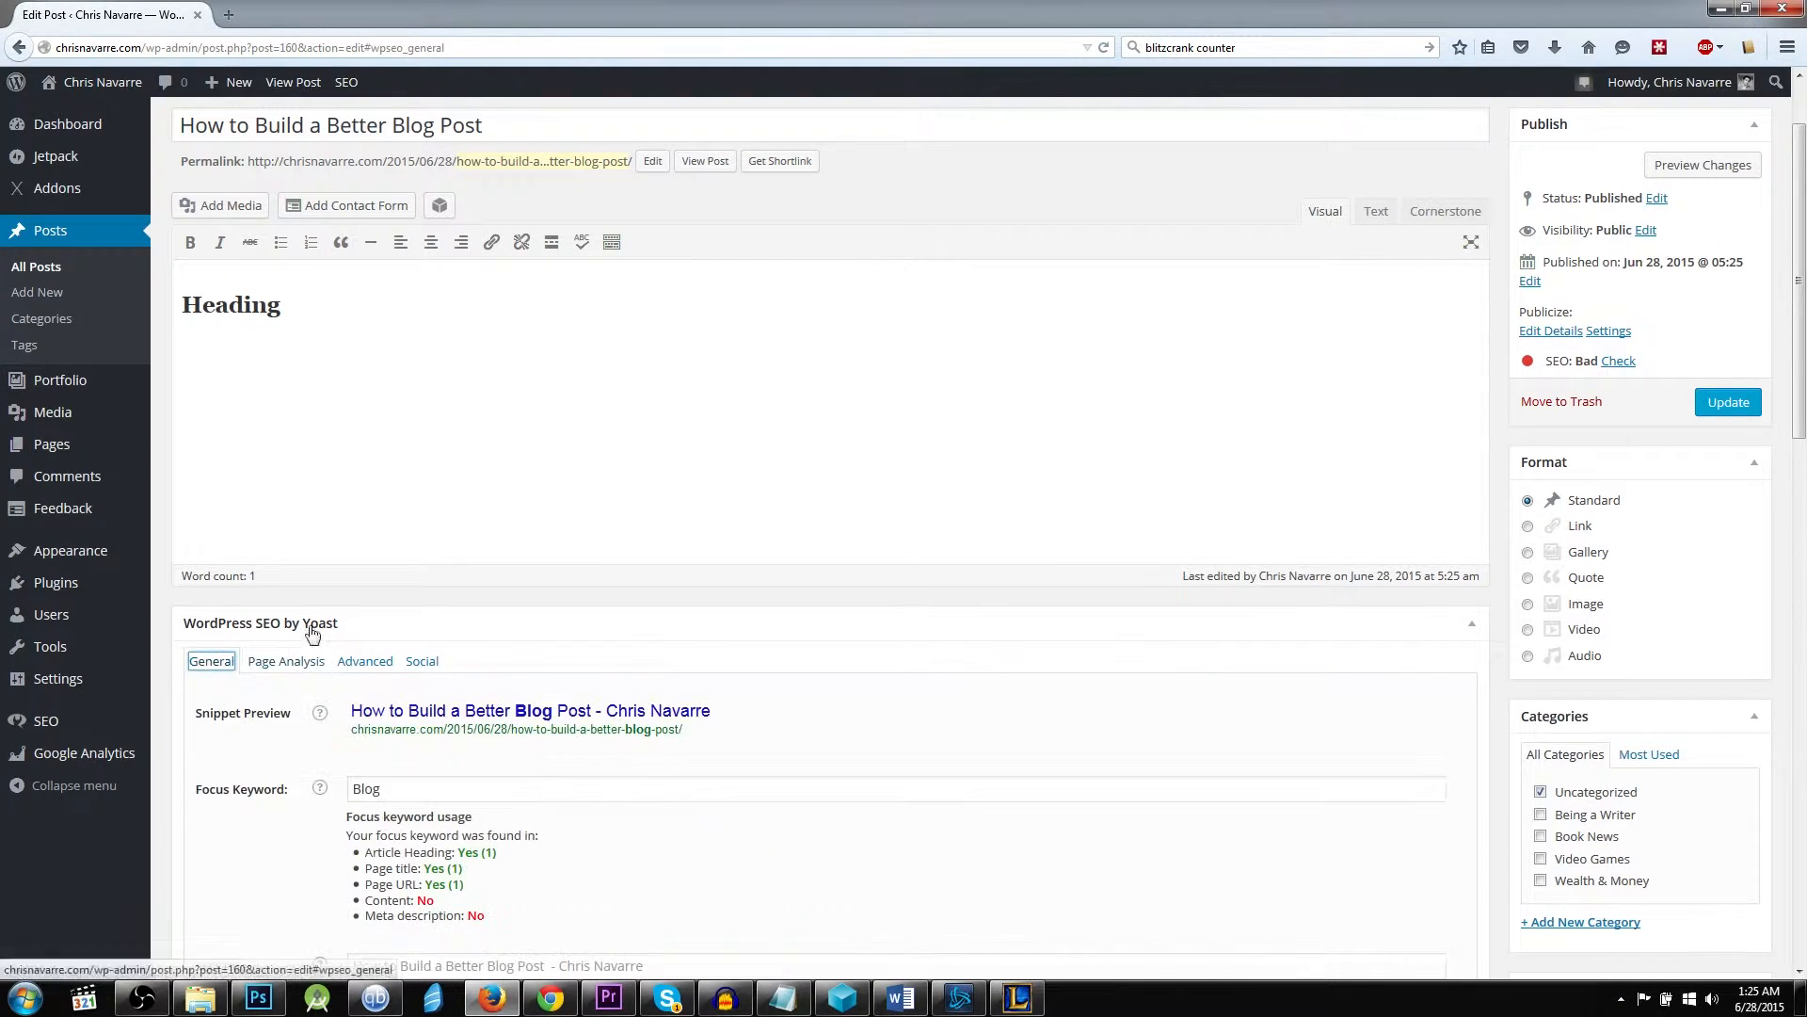
# Add three short paragraphs of random placeholder text below the heading in the post body.
pyautogui.moveTo(420, 303); pyautogui.dragTo(244, 305)
pyautogui.click(602, 343)
pyautogui.press('Return')
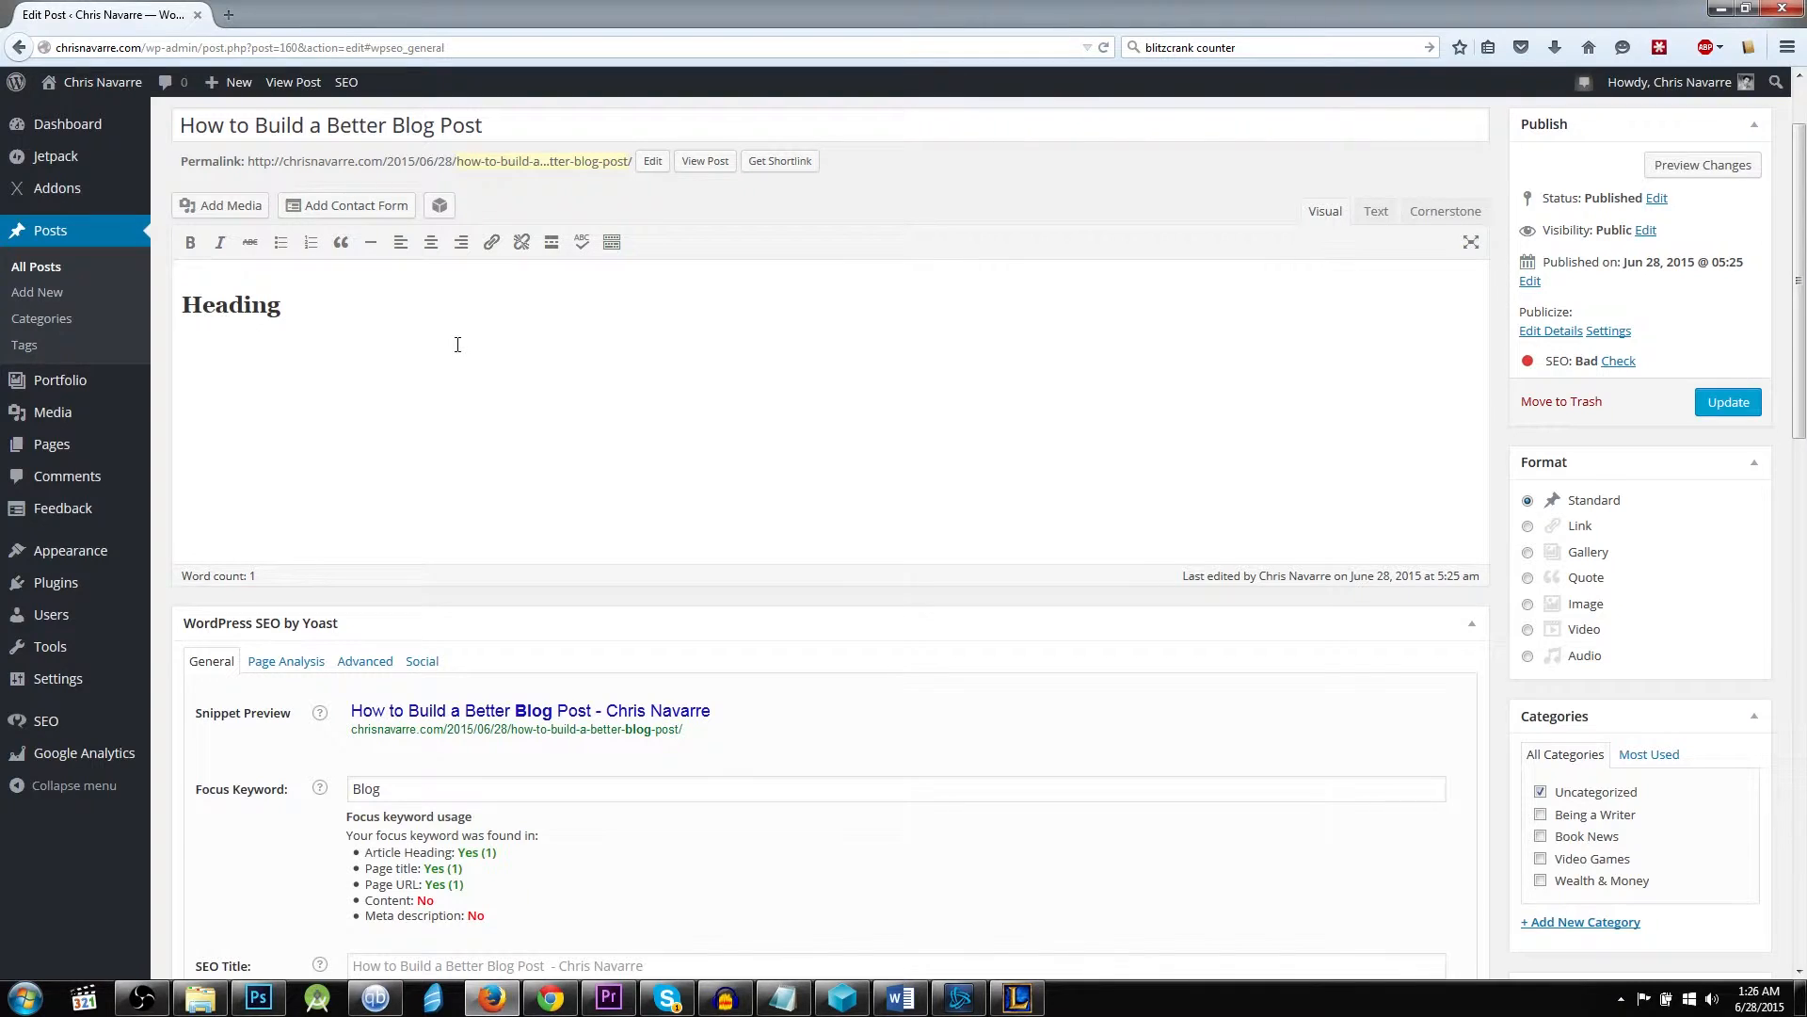
pyautogui.write('asdfokasdfoksadfpokasdoifkasdpfokasdofk')
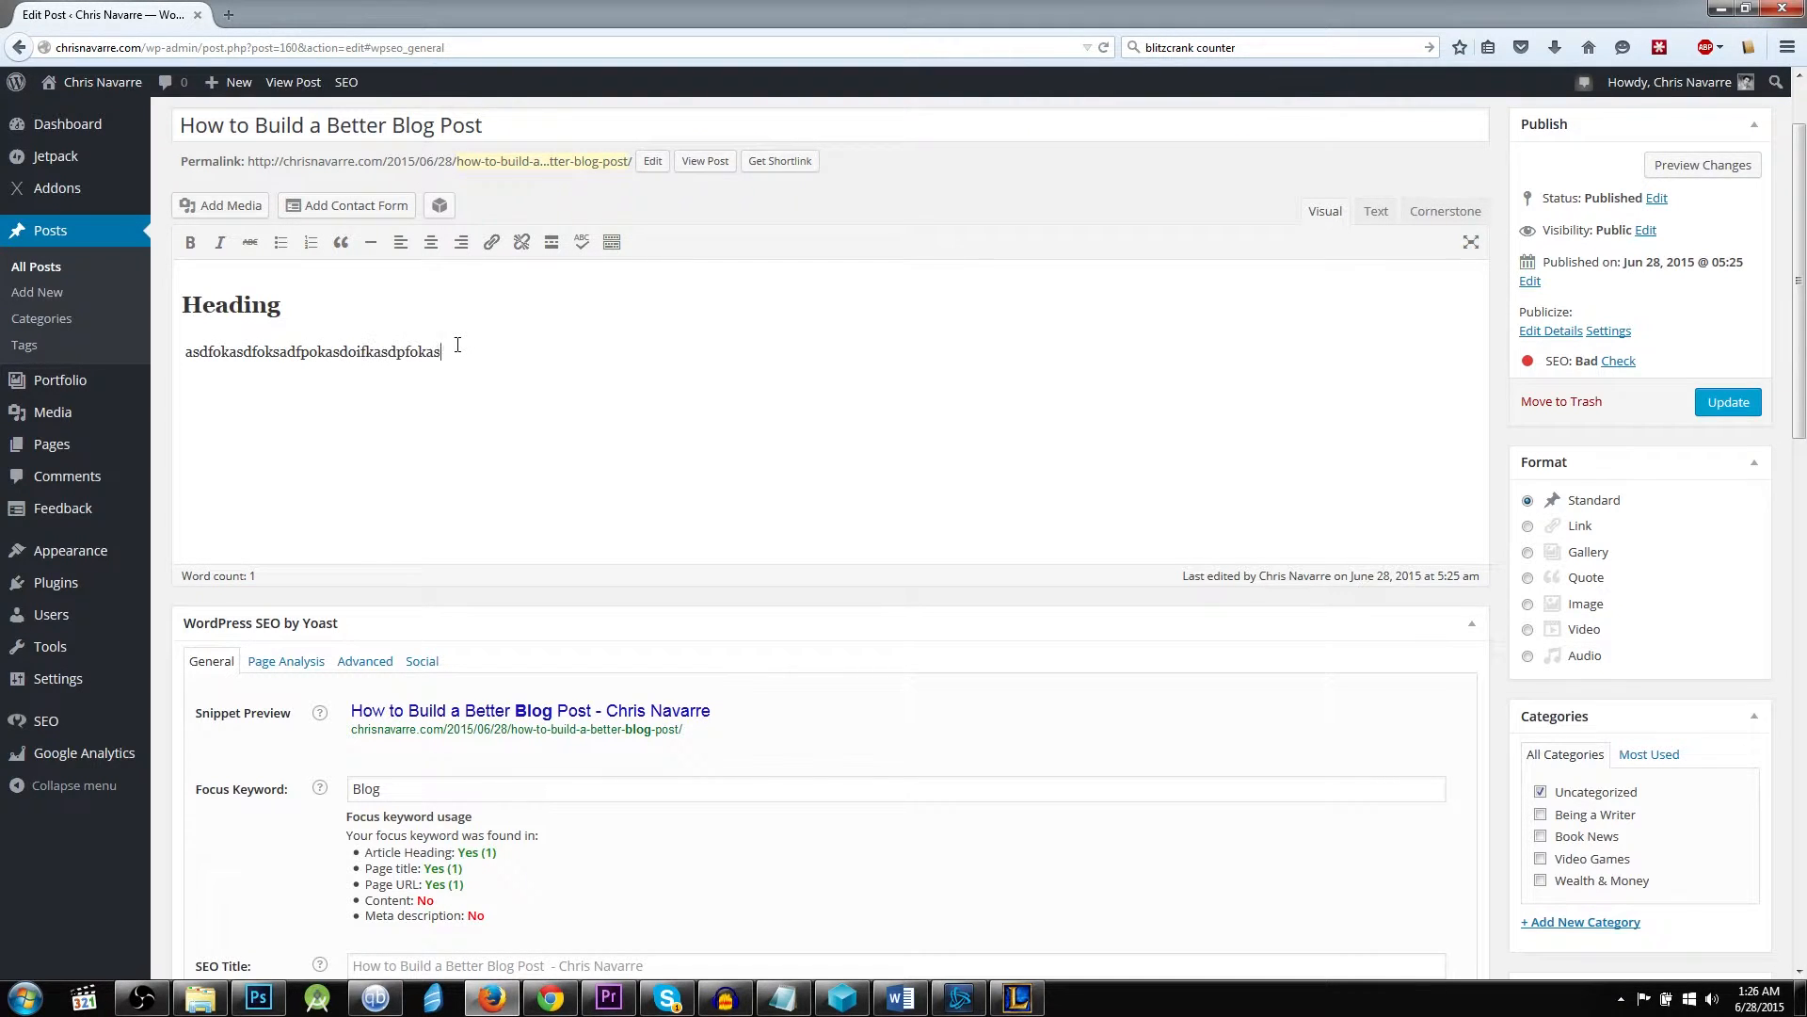
pyautogui.press('Return')
pyautogui.write('asdfopkasdfpokasdfokasdf')
pyautogui.press('Return')
pyautogui.write('asdfopkasdfpok')
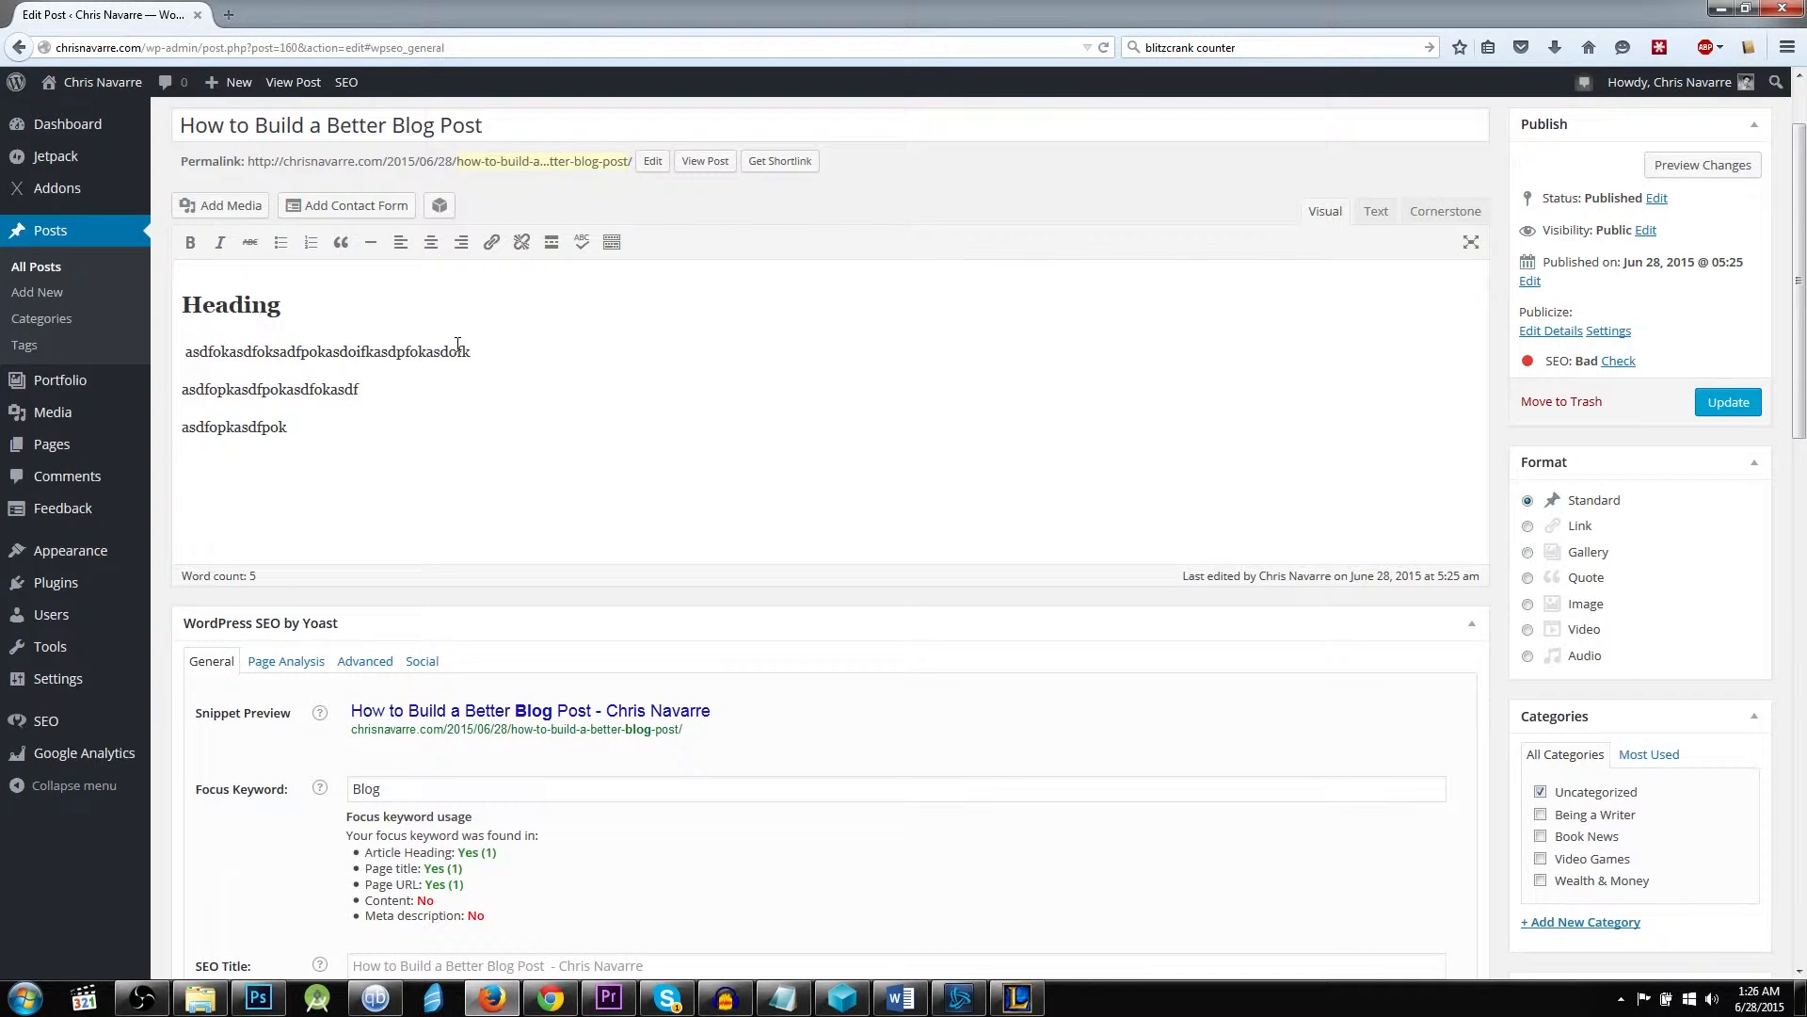
# Add a plain text line reading "HEADING 2" below the placeholder paragraphs.
pyautogui.press('Return')
pyautogui.write('HEd')
pyautogui.write('ADING 2')
# Review the snippet preview and focus keyword usage against the edited post content.
pyautogui.scroll(-1, 806, 649)
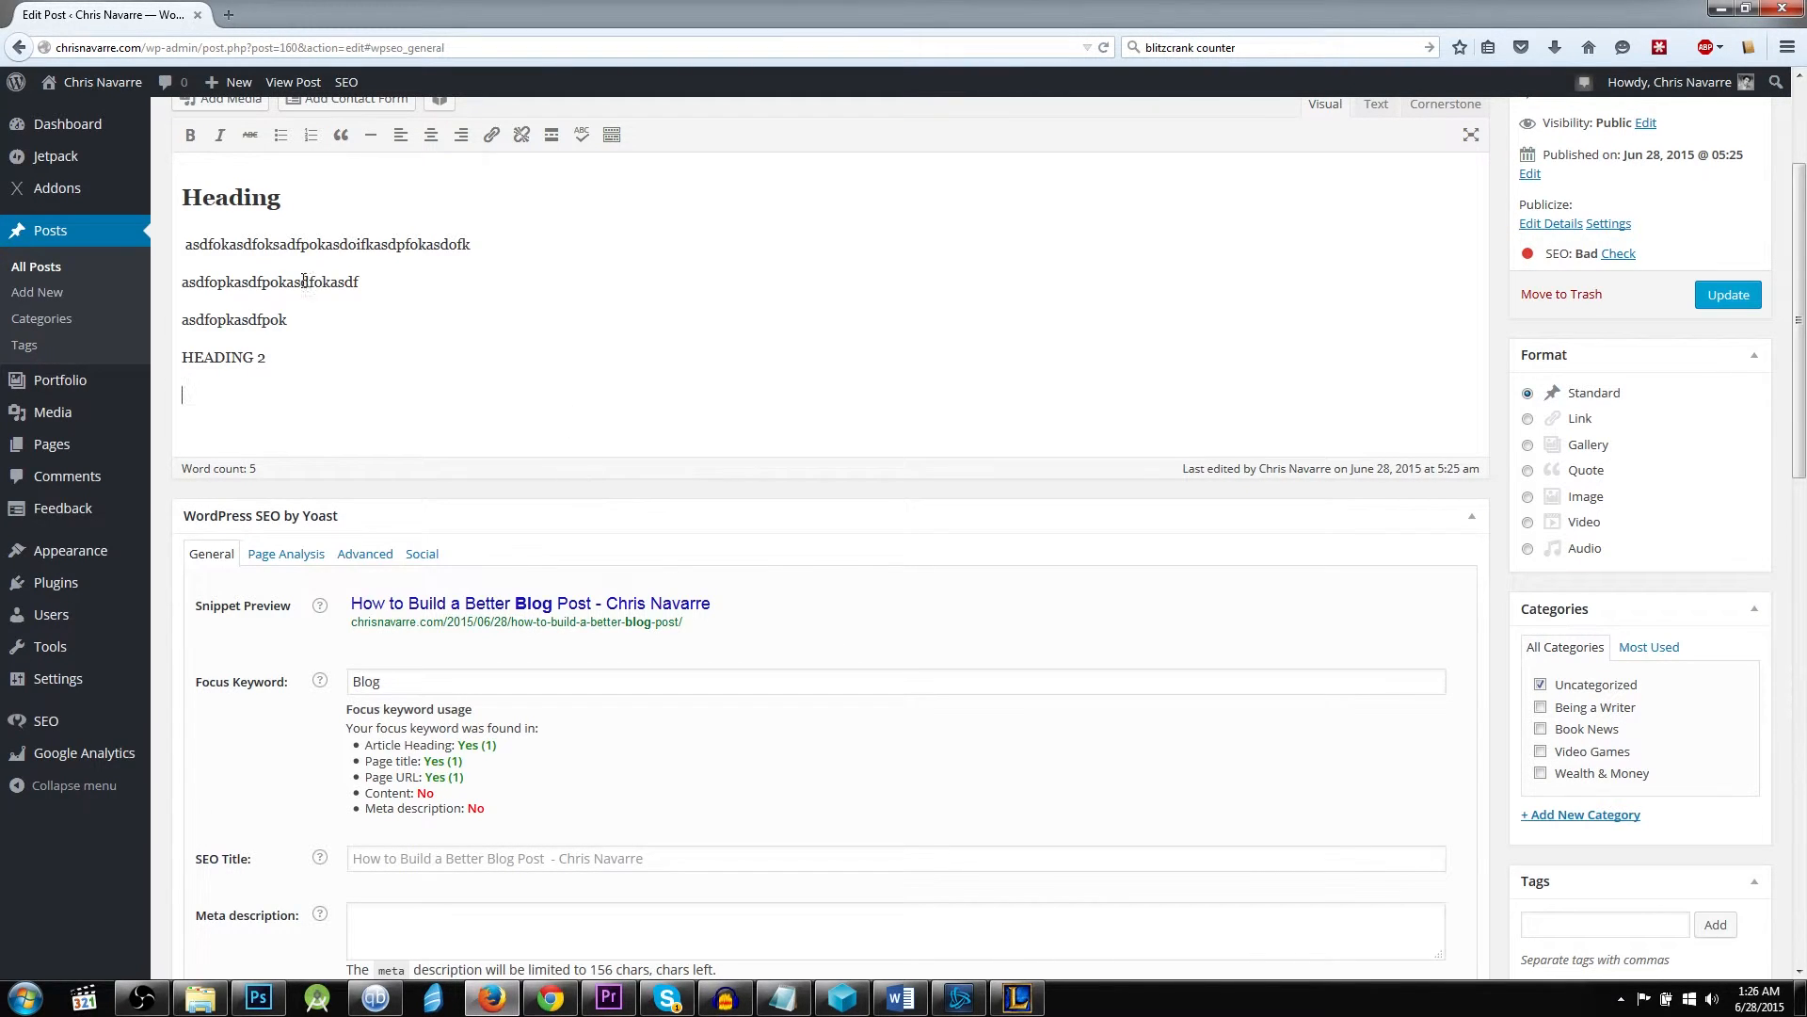
pyautogui.scroll(-2, 530, 514)
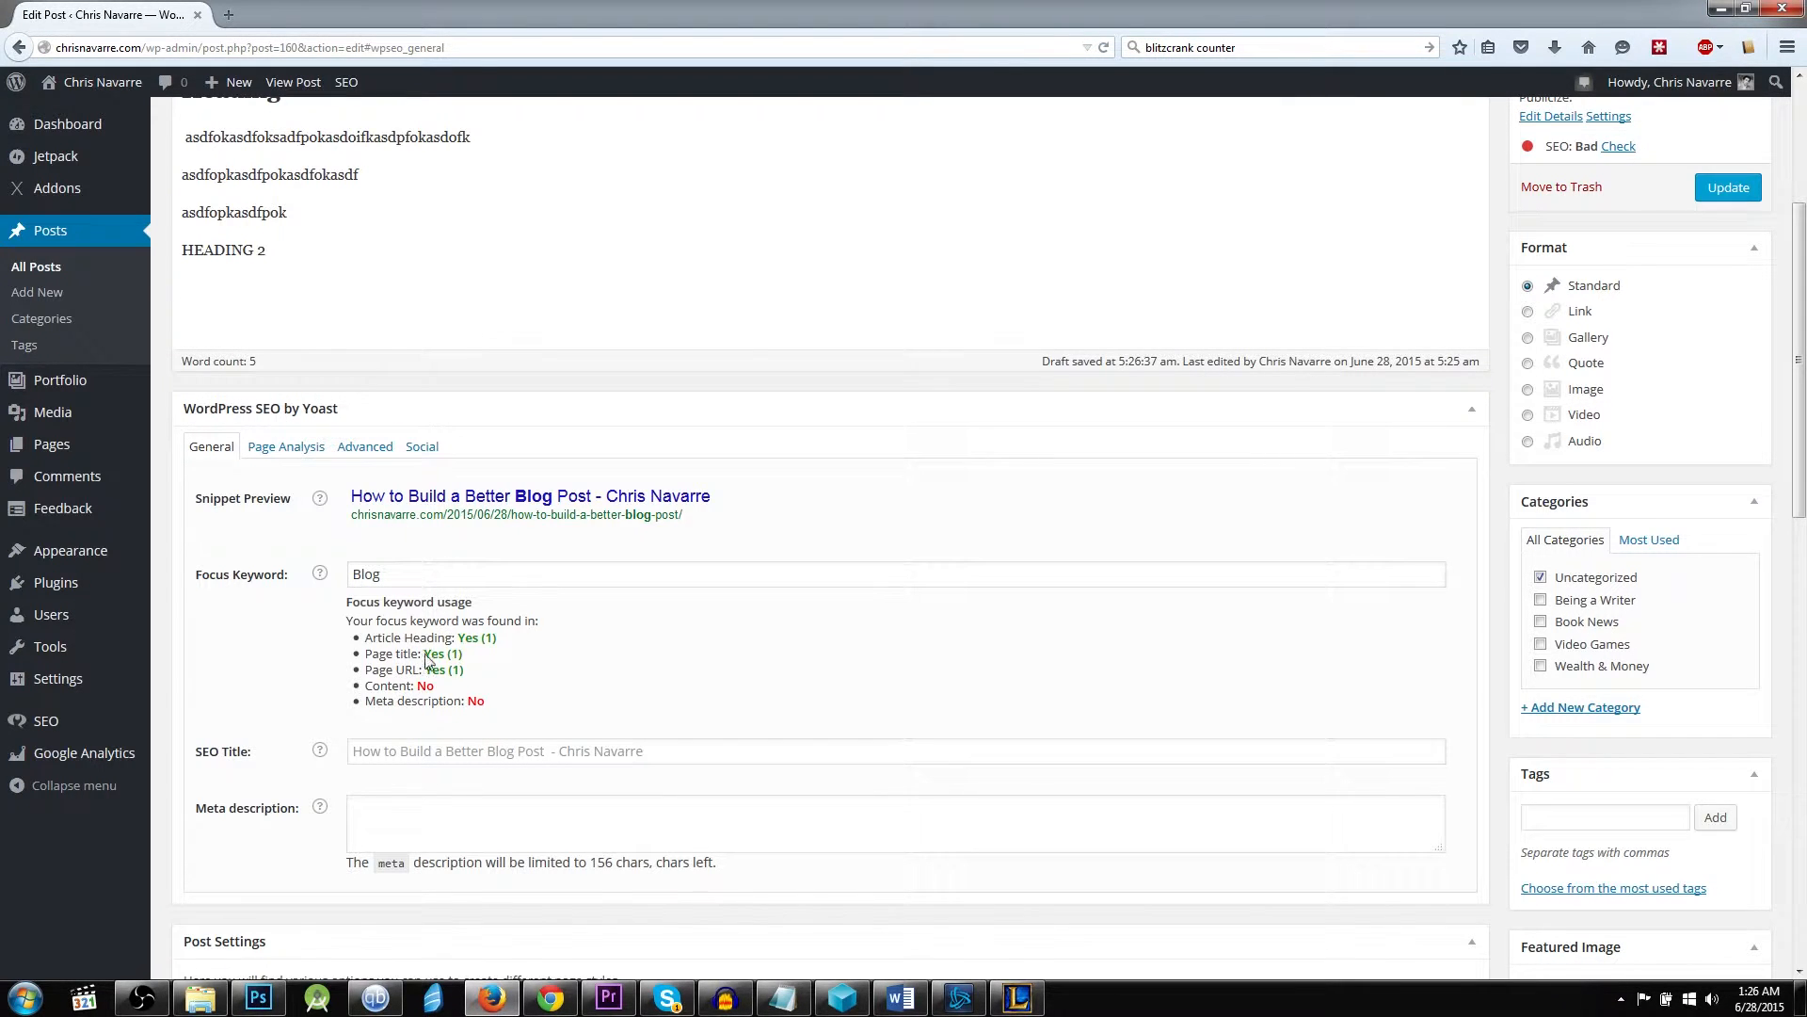
pyautogui.scroll(3, 720, 544)
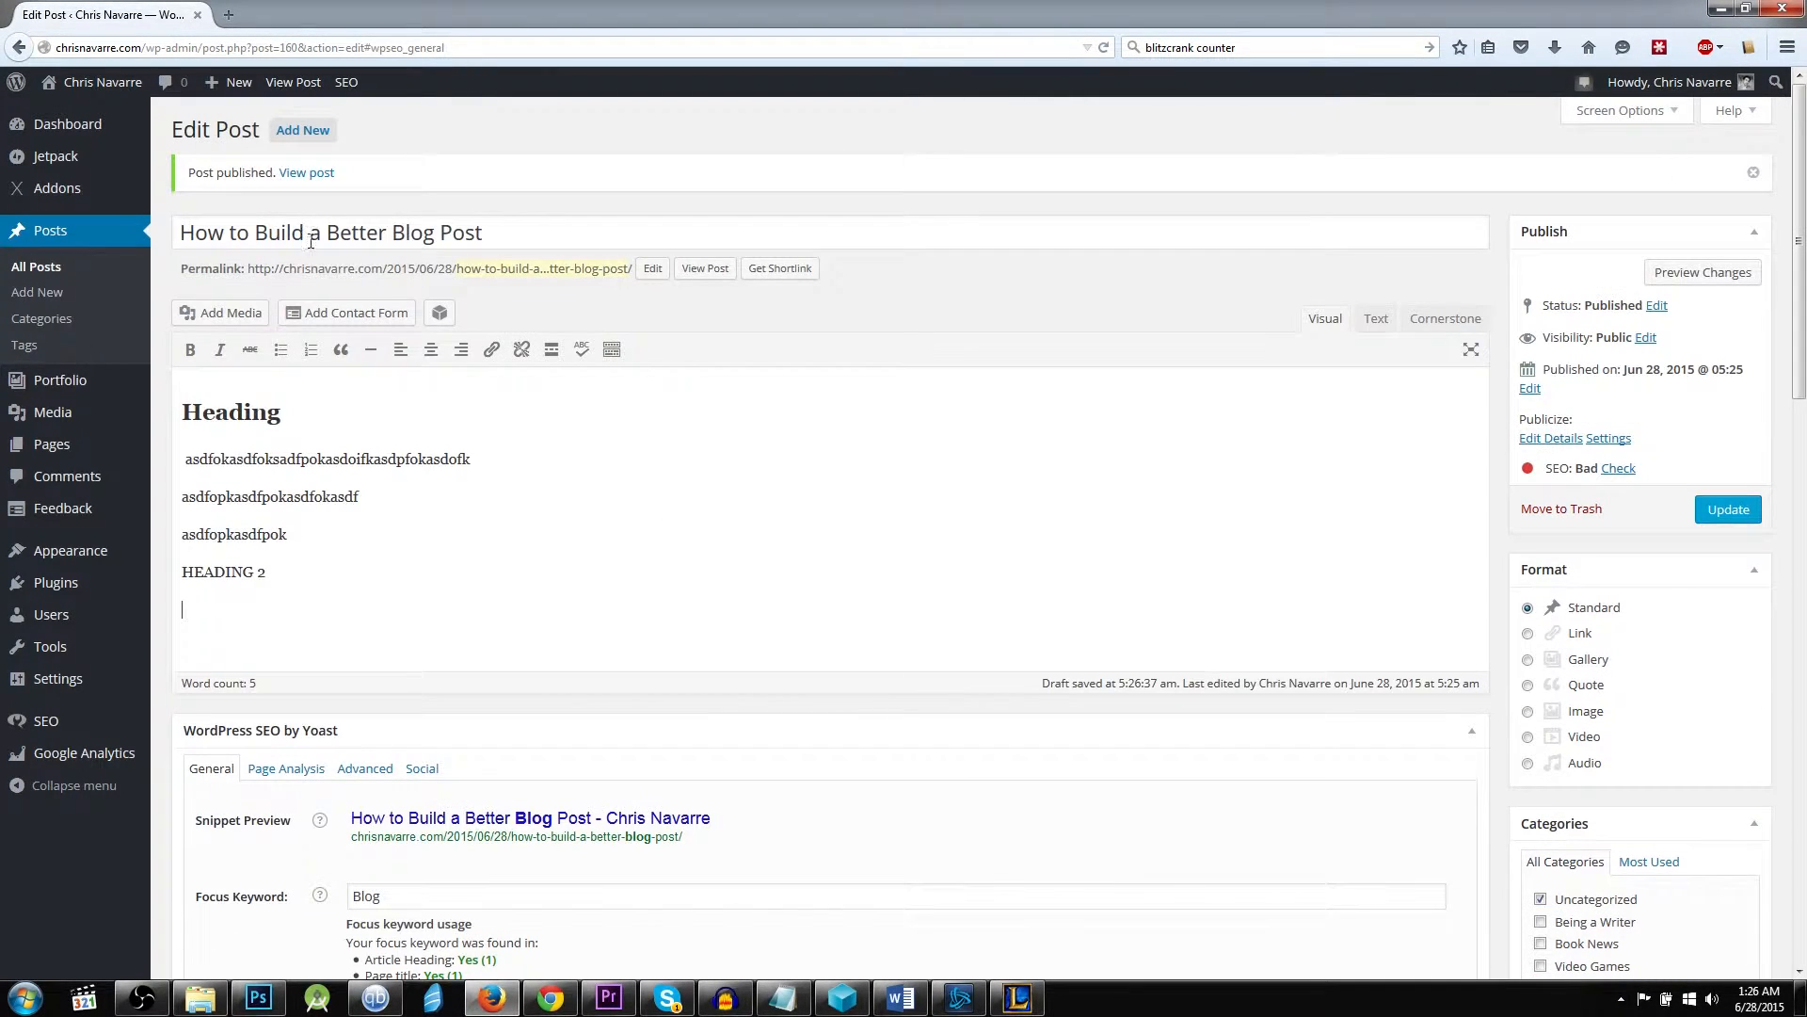
# Examine the meta description field against the focus keyword usage list, and look over the post settings below it.
pyautogui.scroll(-4, 510, 534)
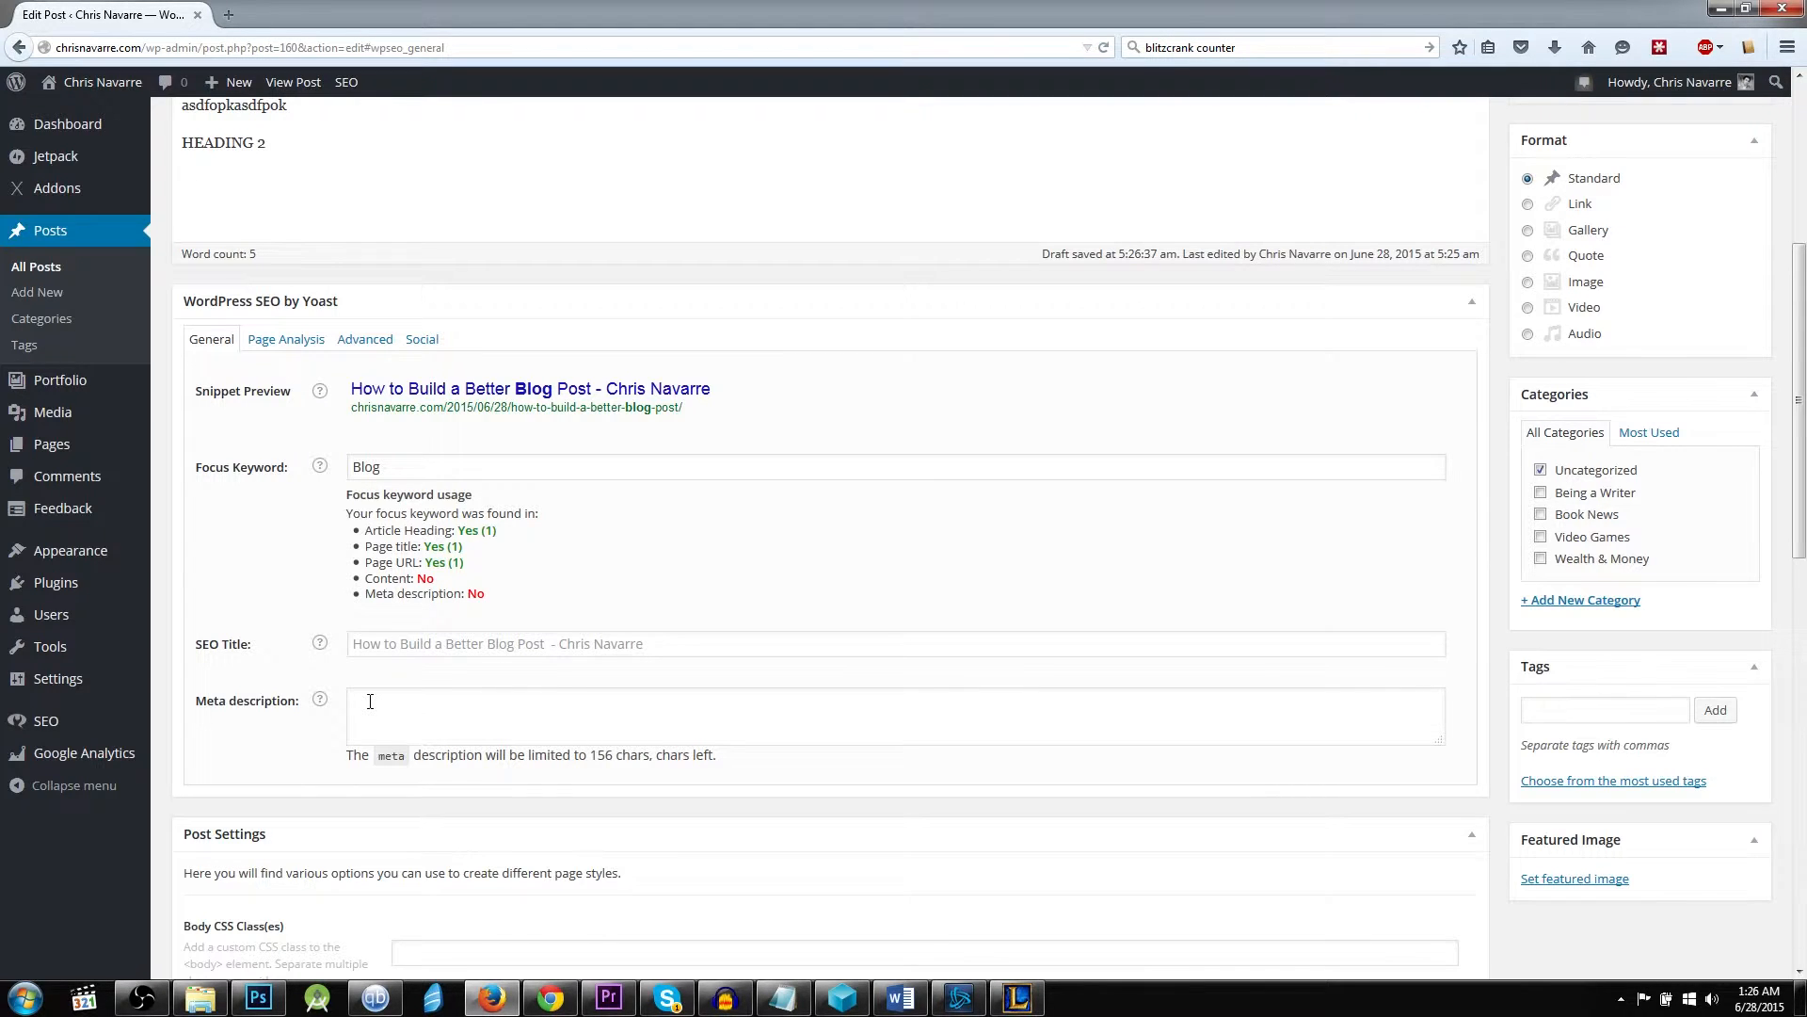
pyautogui.click(370, 701)
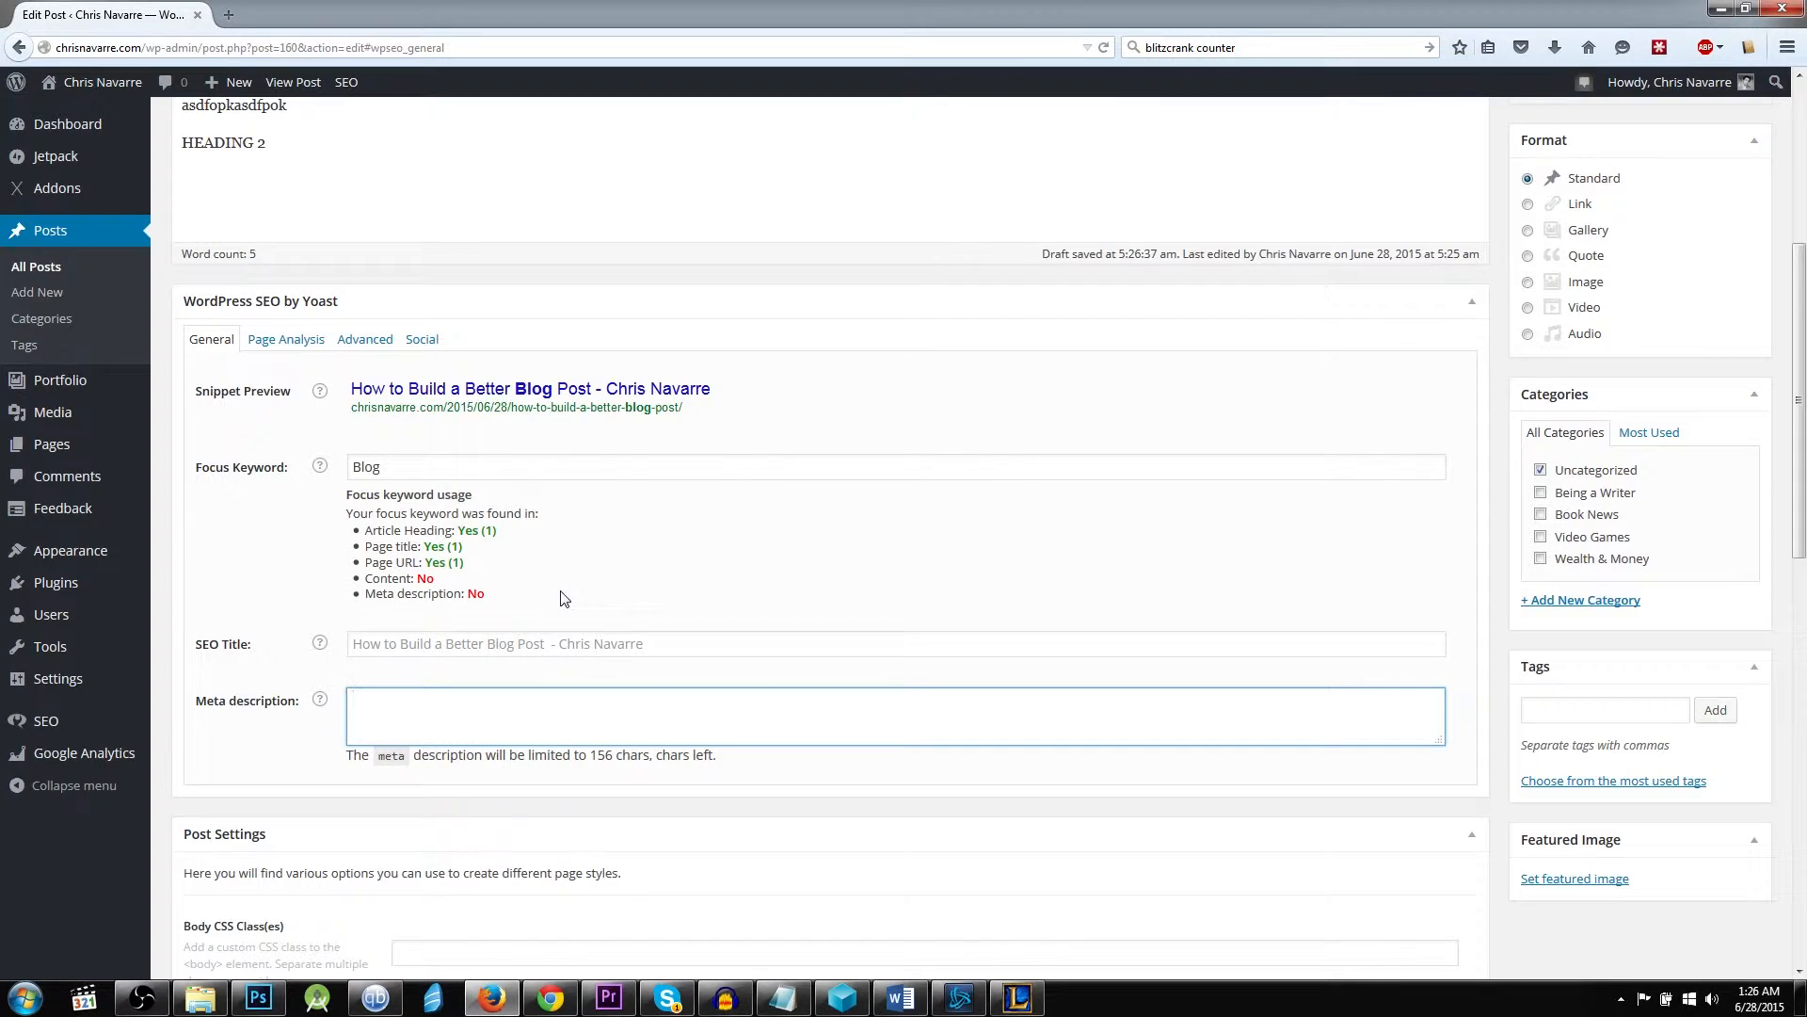
pyautogui.scroll(3, 563, 598)
pyautogui.scroll(-1, 434, 306)
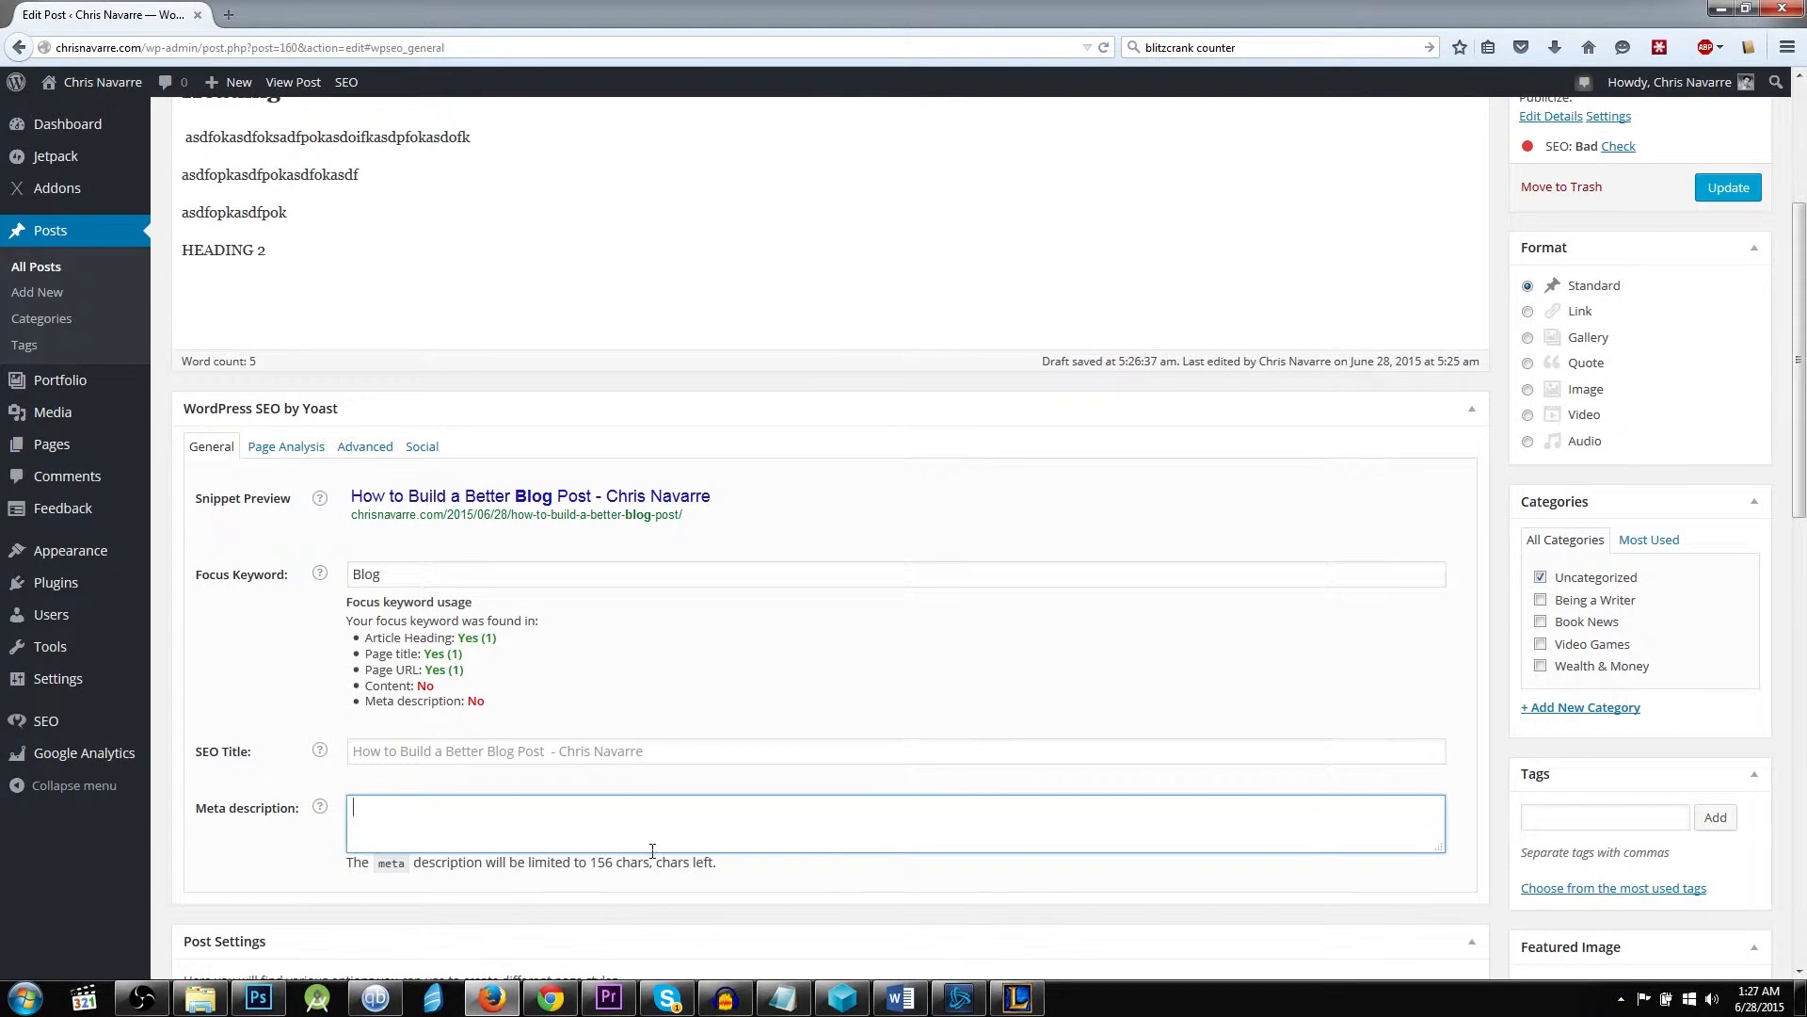
pyautogui.scroll(-2, 866, 909)
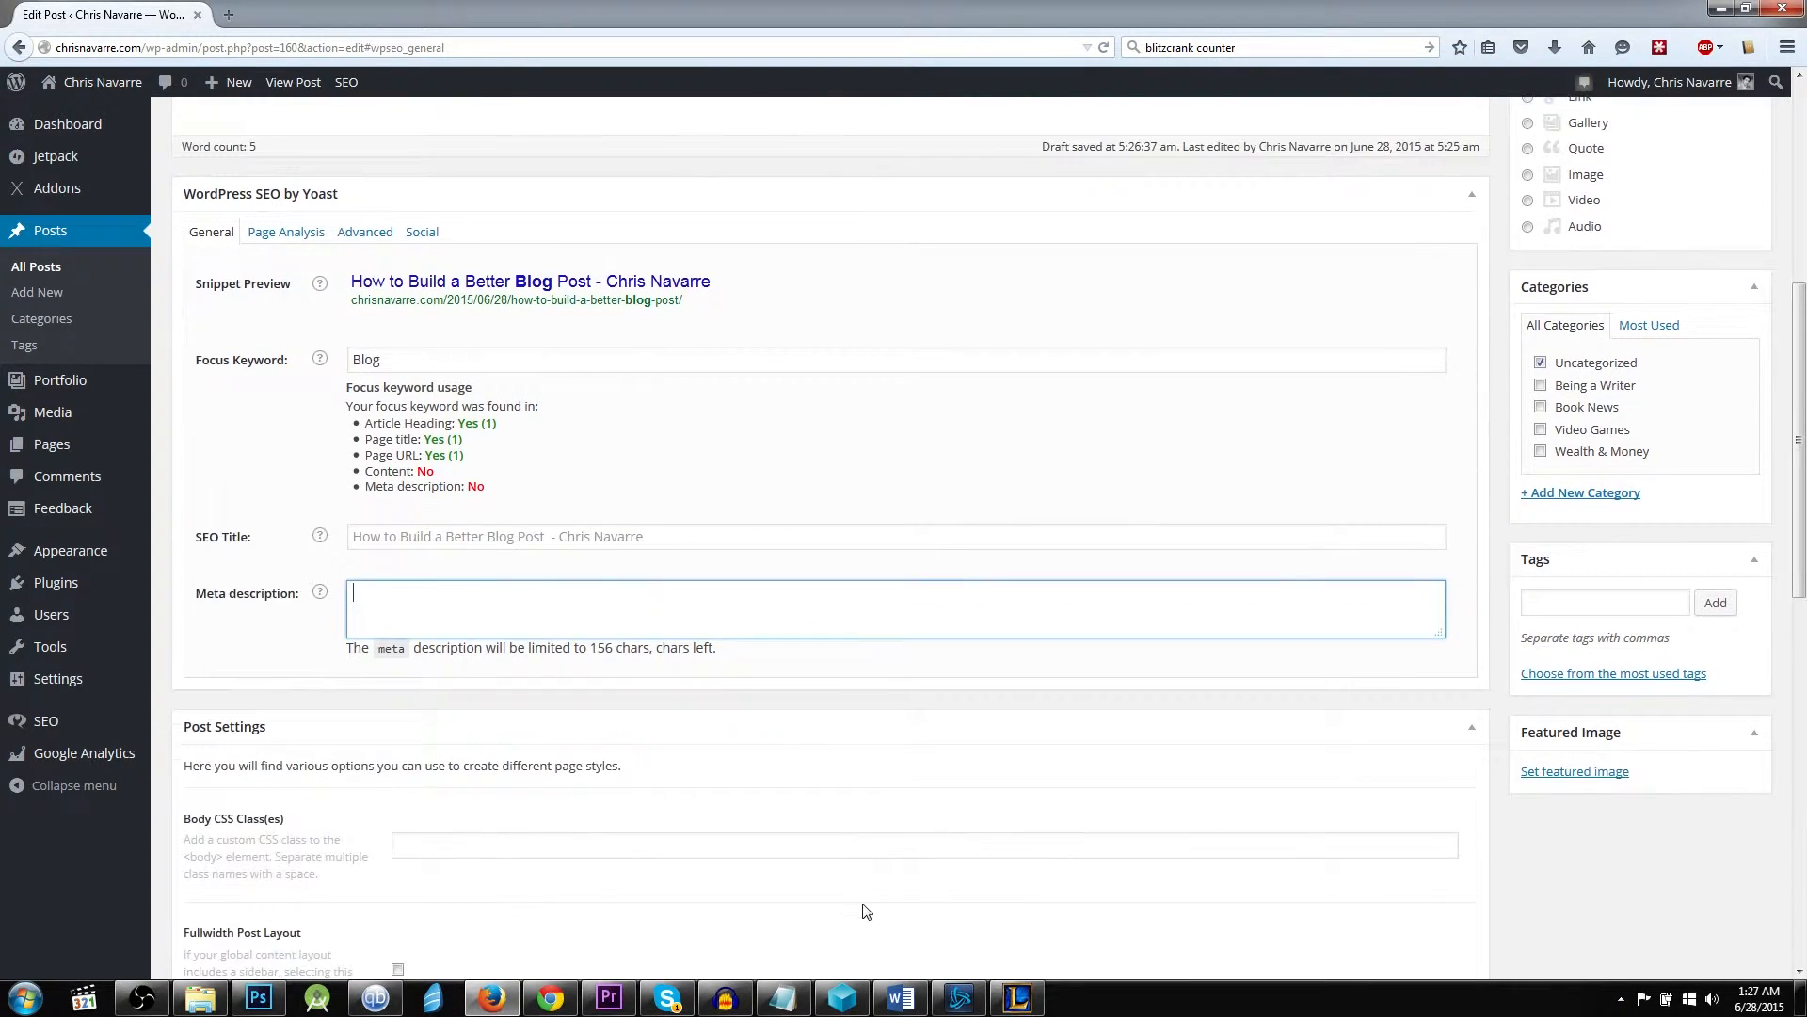
pyautogui.scroll(3, 1111, 664)
pyautogui.scroll(-5, 617, 807)
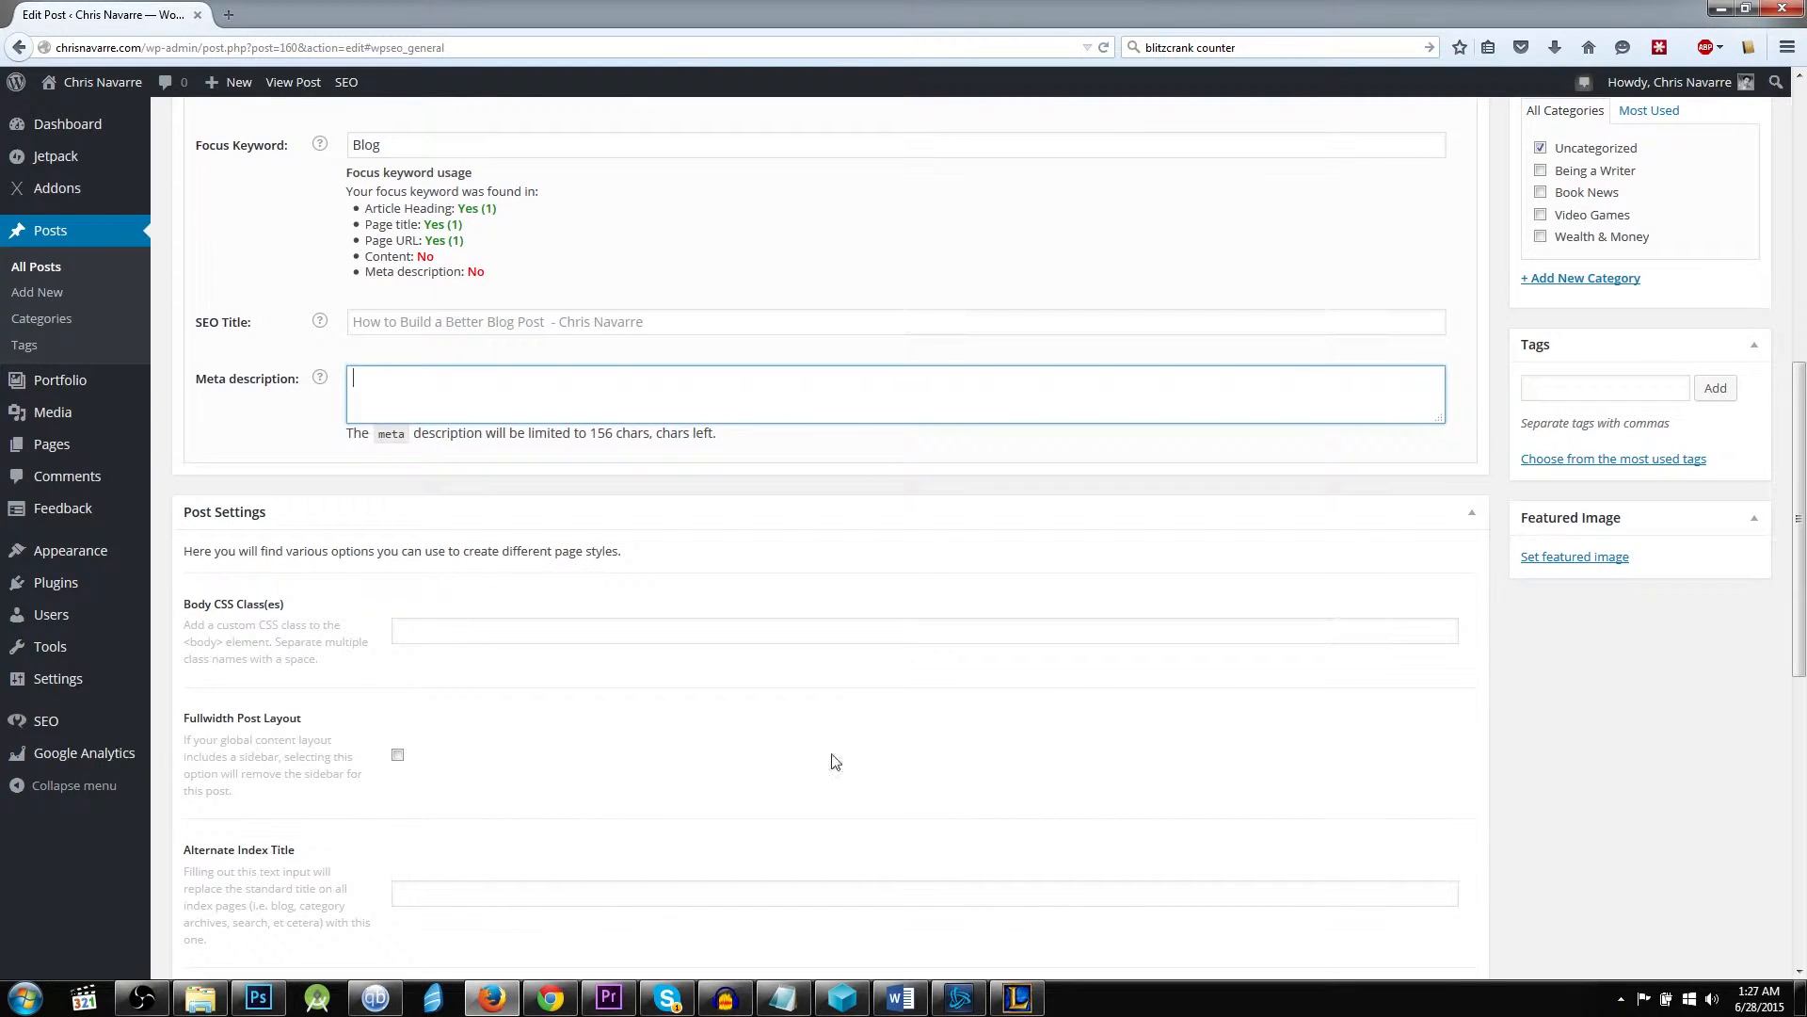
pyautogui.scroll(3, 997, 781)
pyautogui.scroll(2, 1356, 613)
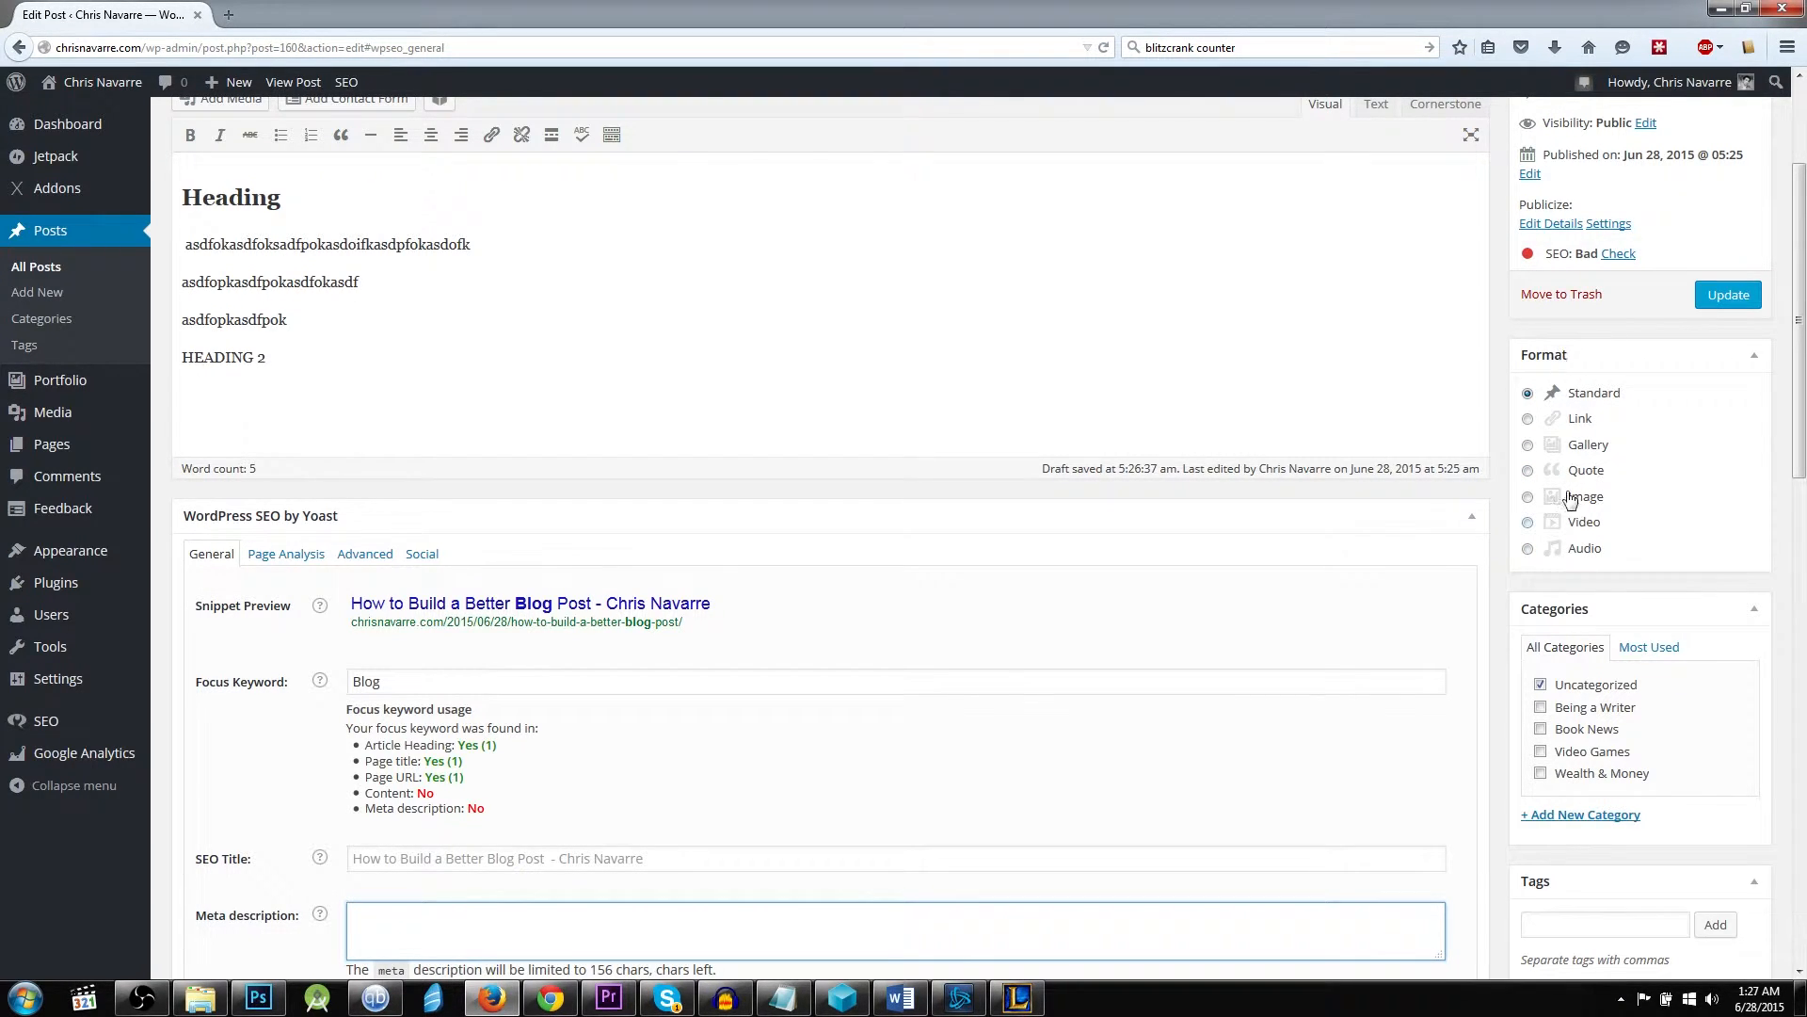
# Show the most used tags for the post and review them alongside the category list.
pyautogui.scroll(2, 1763, 574)
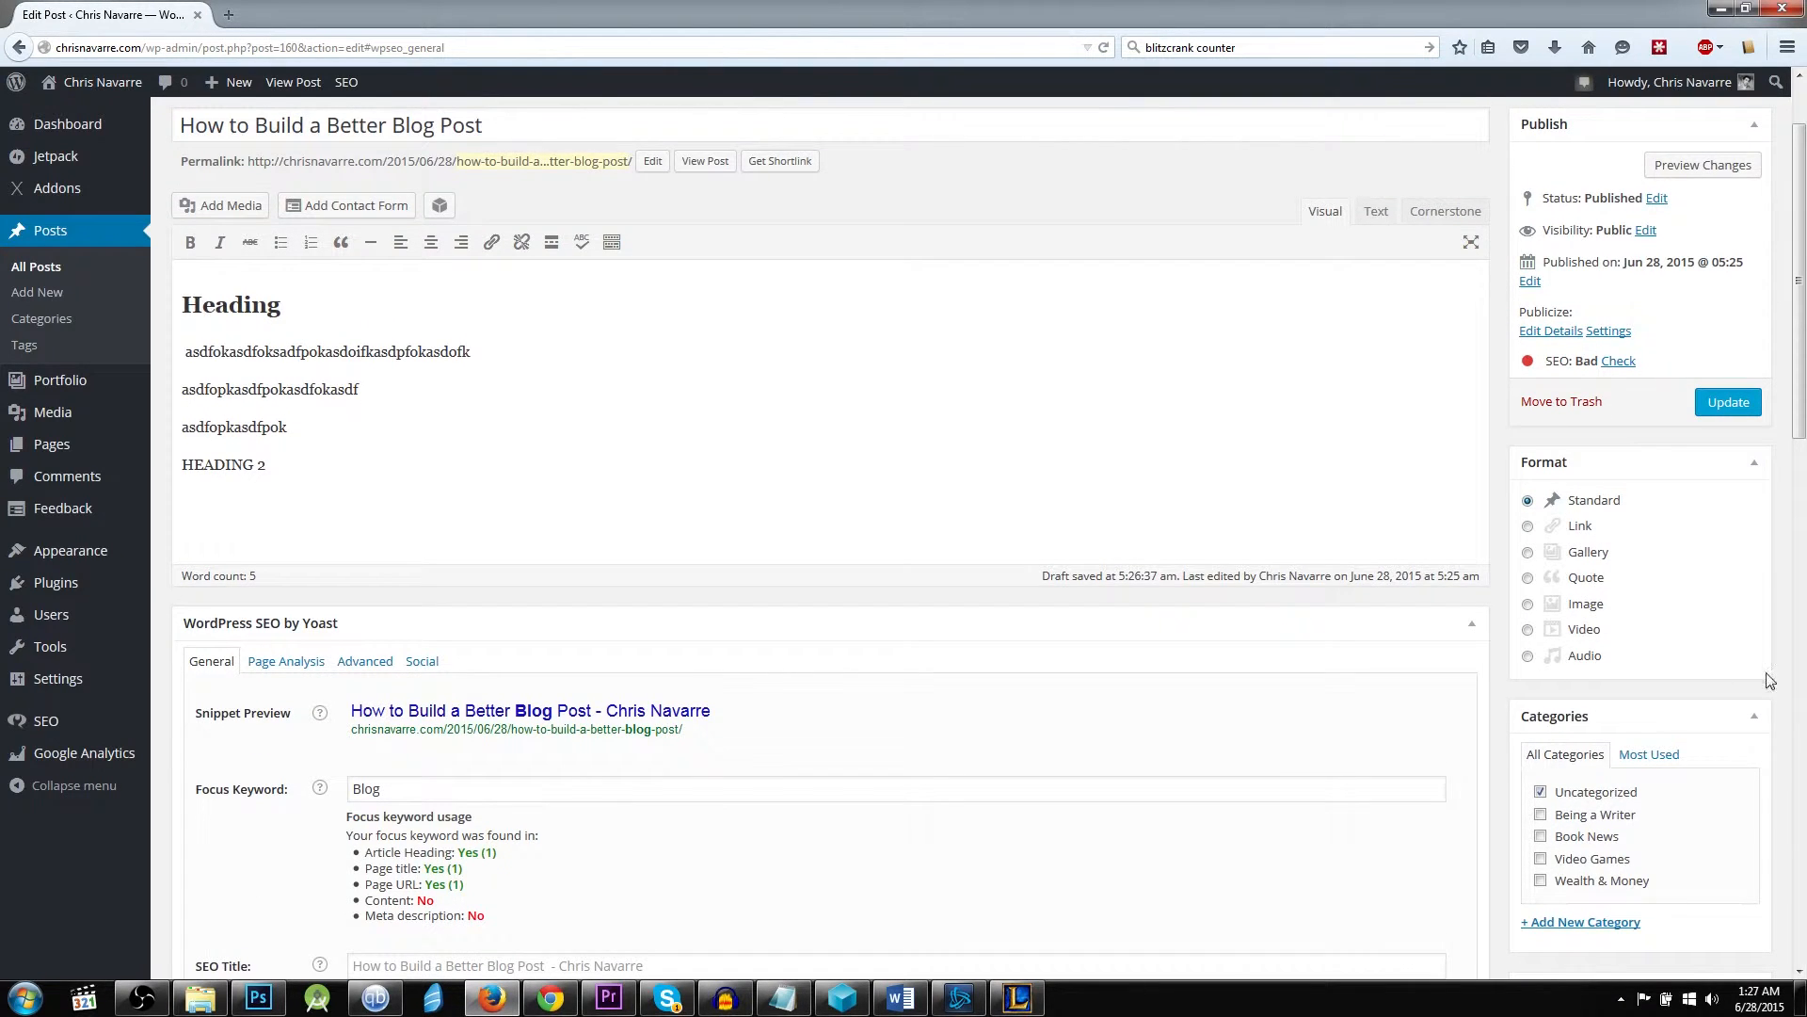
pyautogui.scroll(-6, 1770, 680)
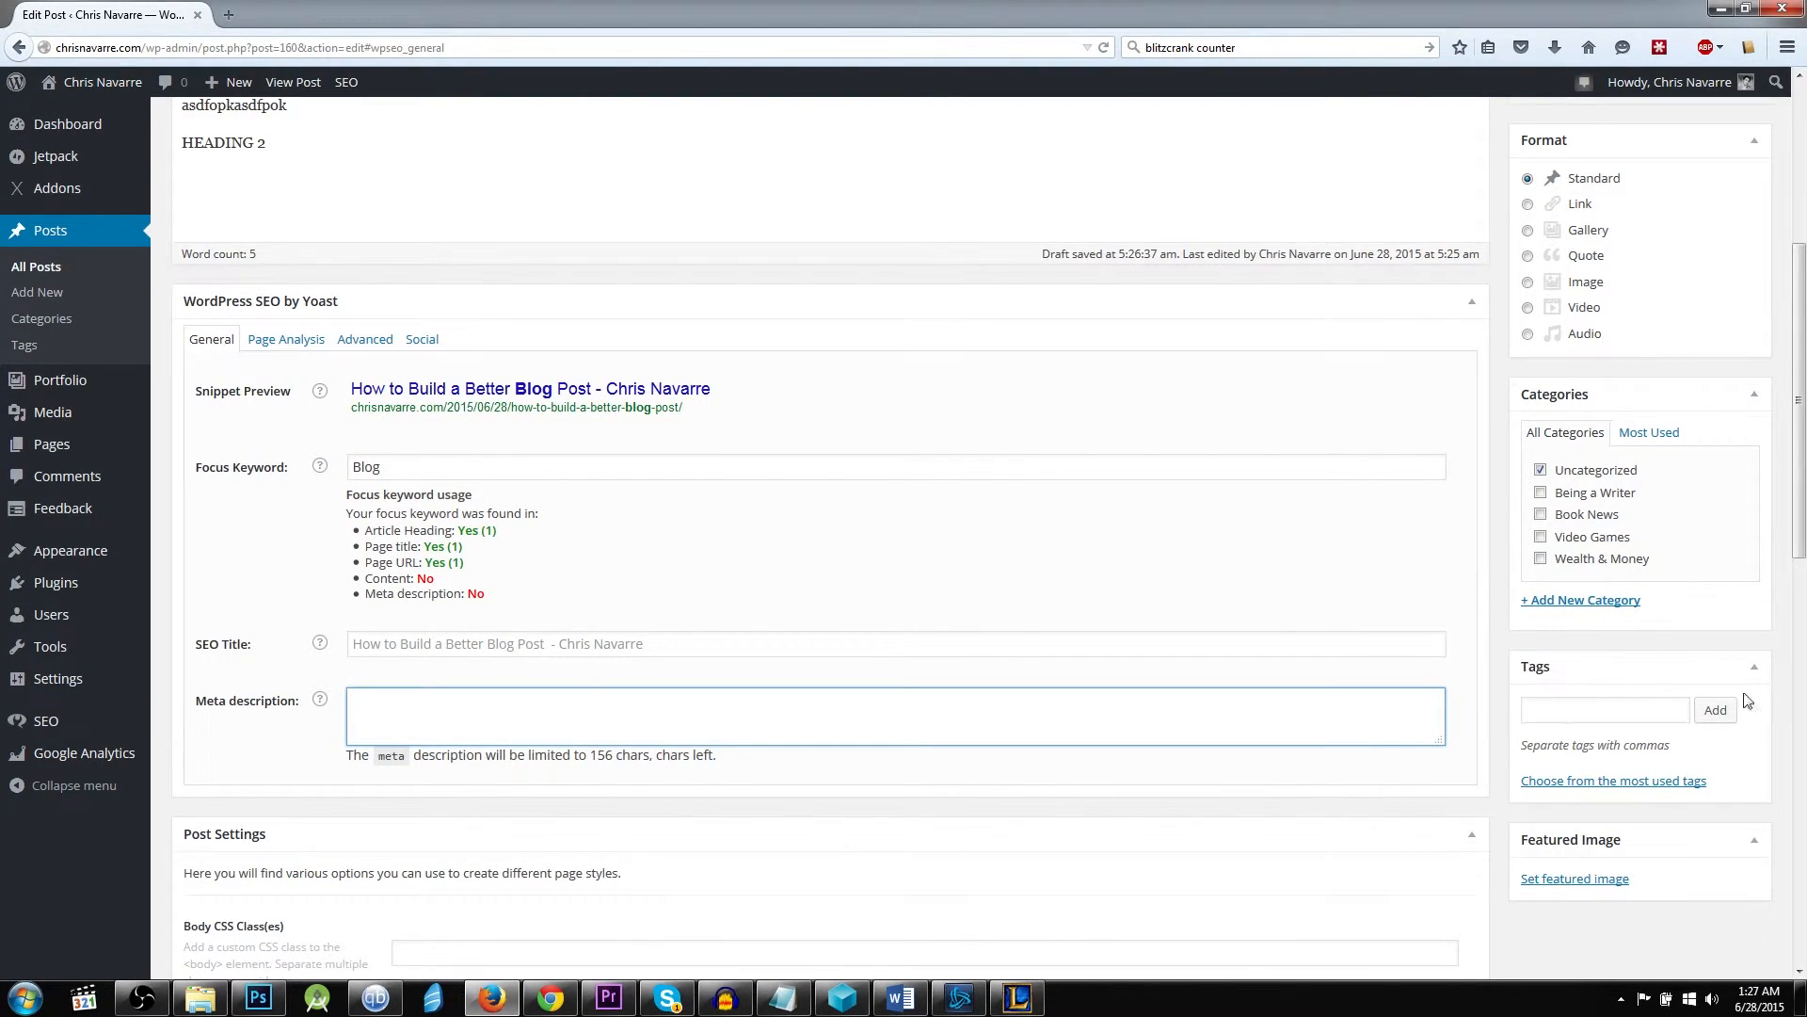
pyautogui.click(1672, 781)
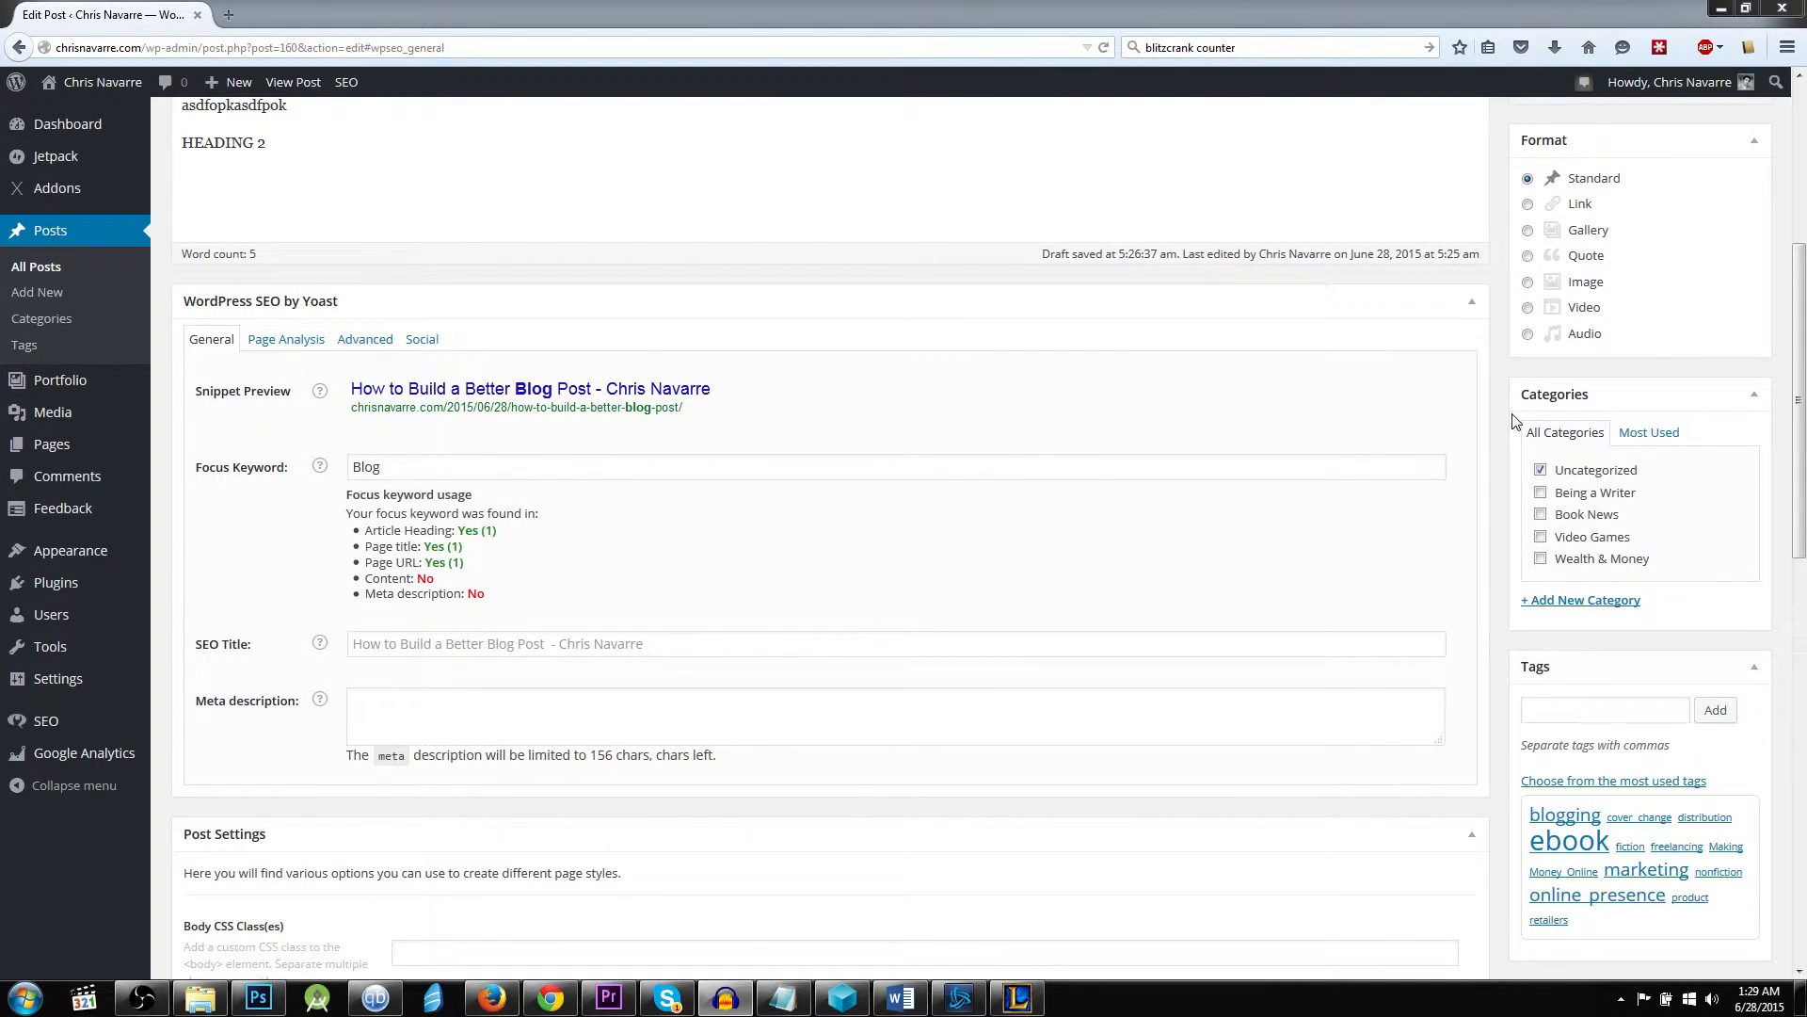
pyautogui.scroll(-2, 1515, 424)
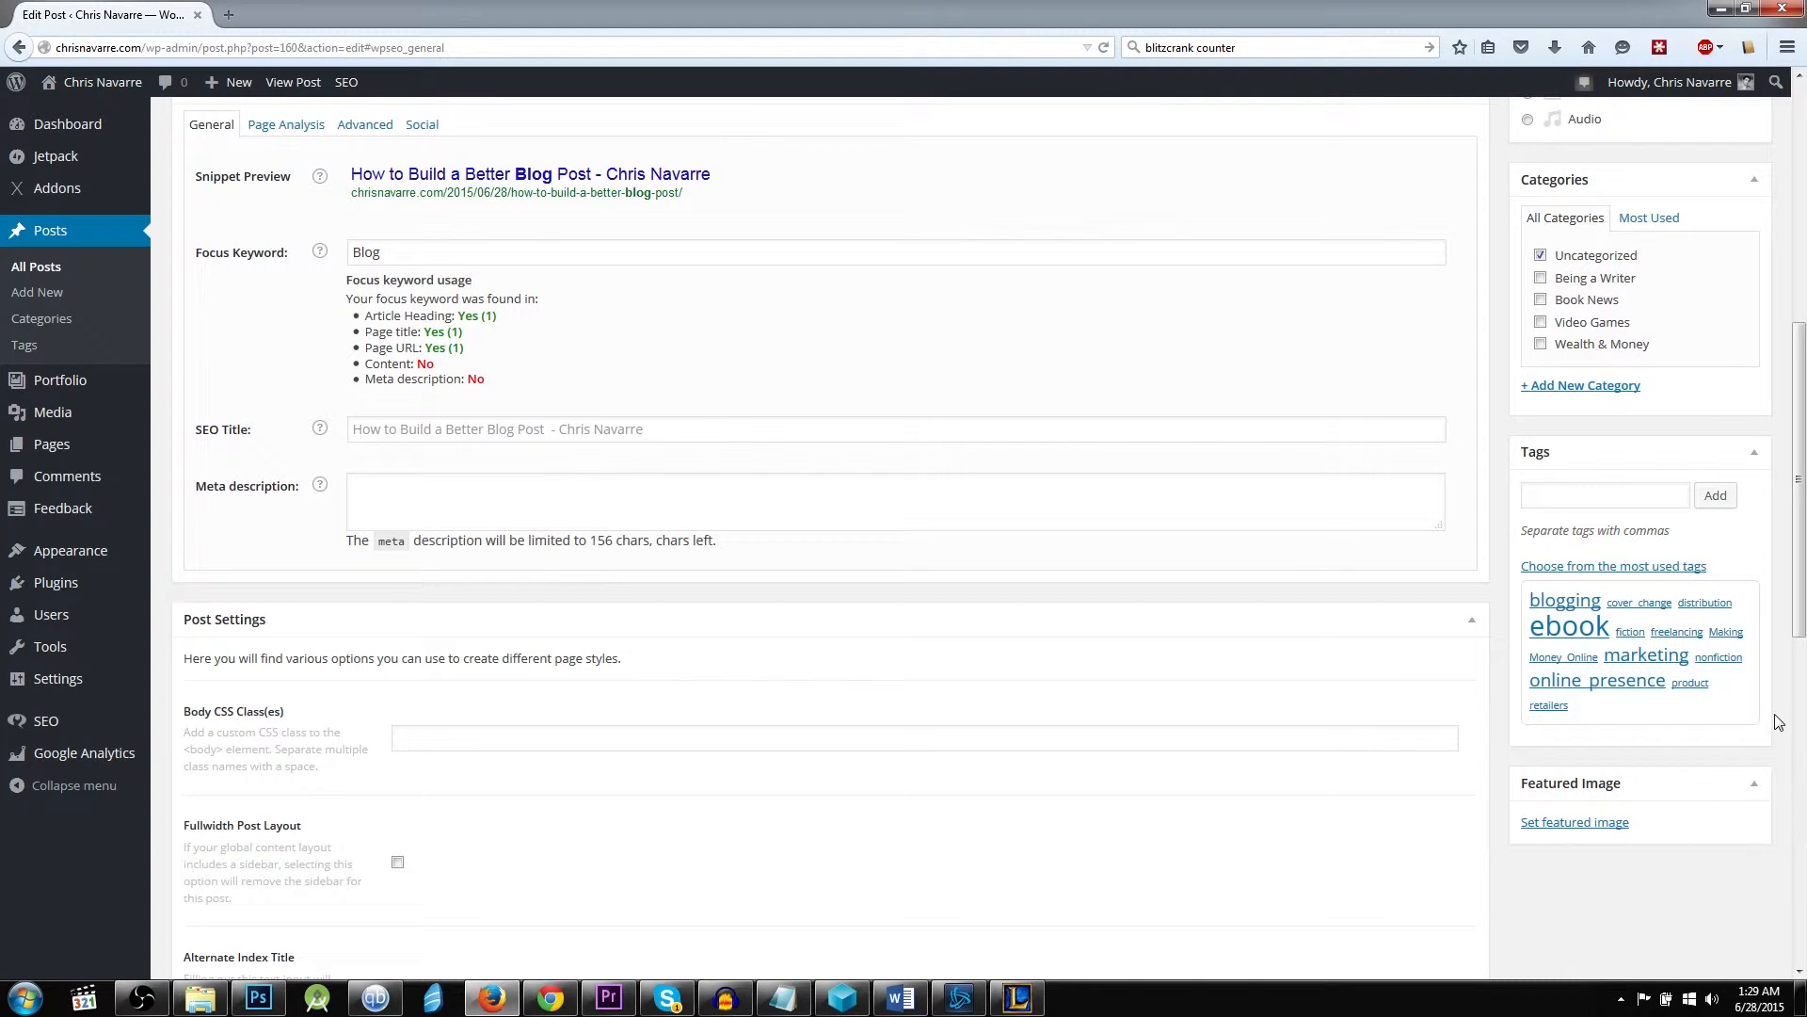
pyautogui.scroll(3, 1730, 712)
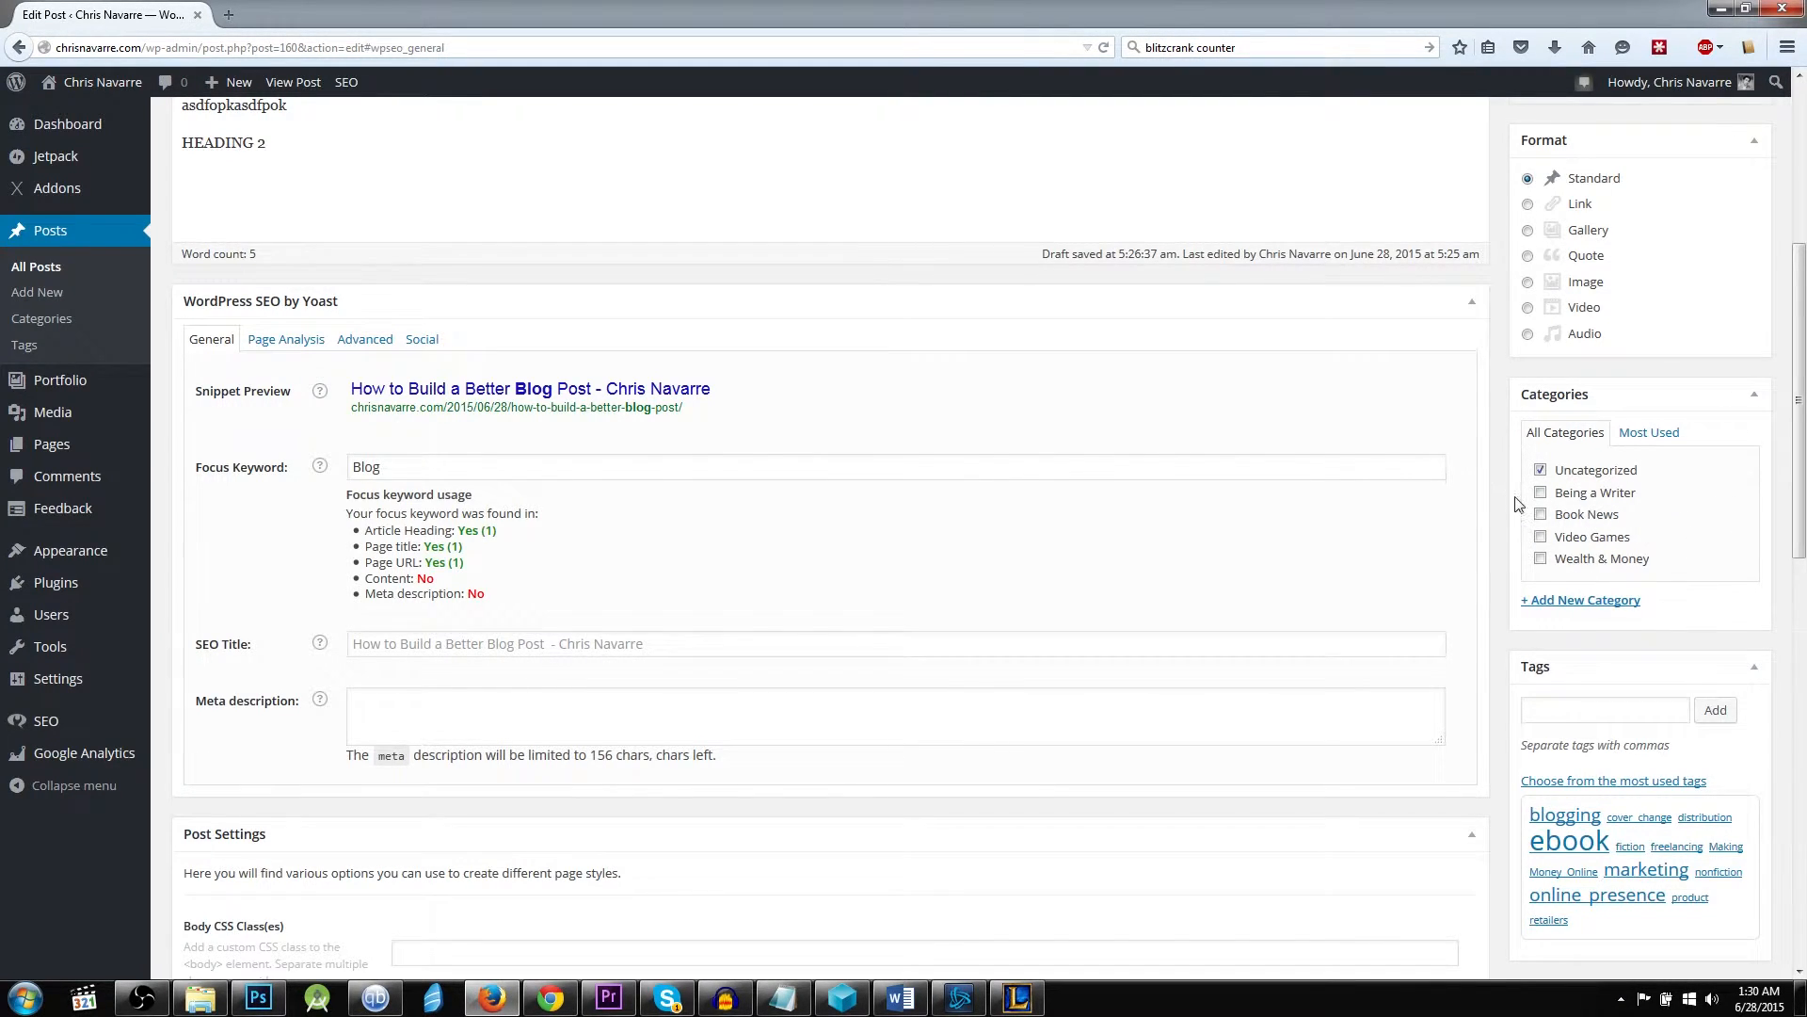
# Look through the post's format, category, tag and featured image options and the additional post settings.
pyautogui.scroll(-5, 1519, 503)
pyautogui.scroll(2, 1658, 747)
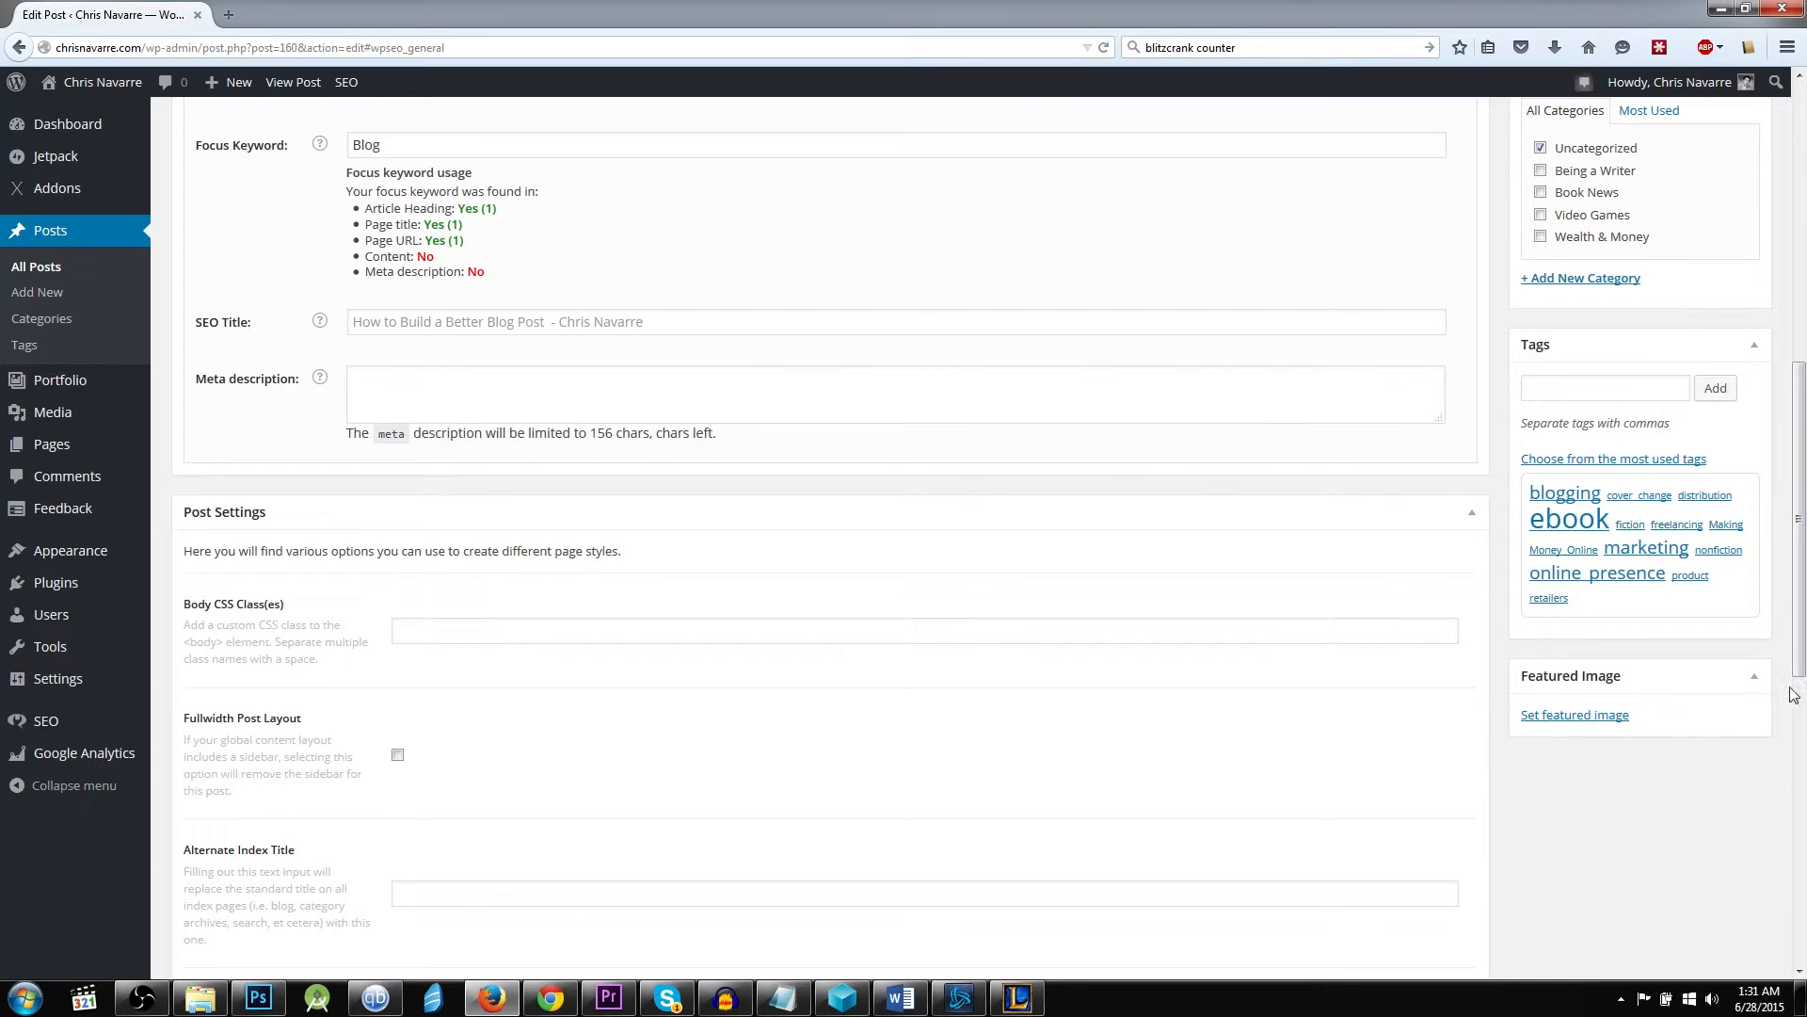
pyautogui.moveTo(1799, 659); pyautogui.dragTo(1792, 385)
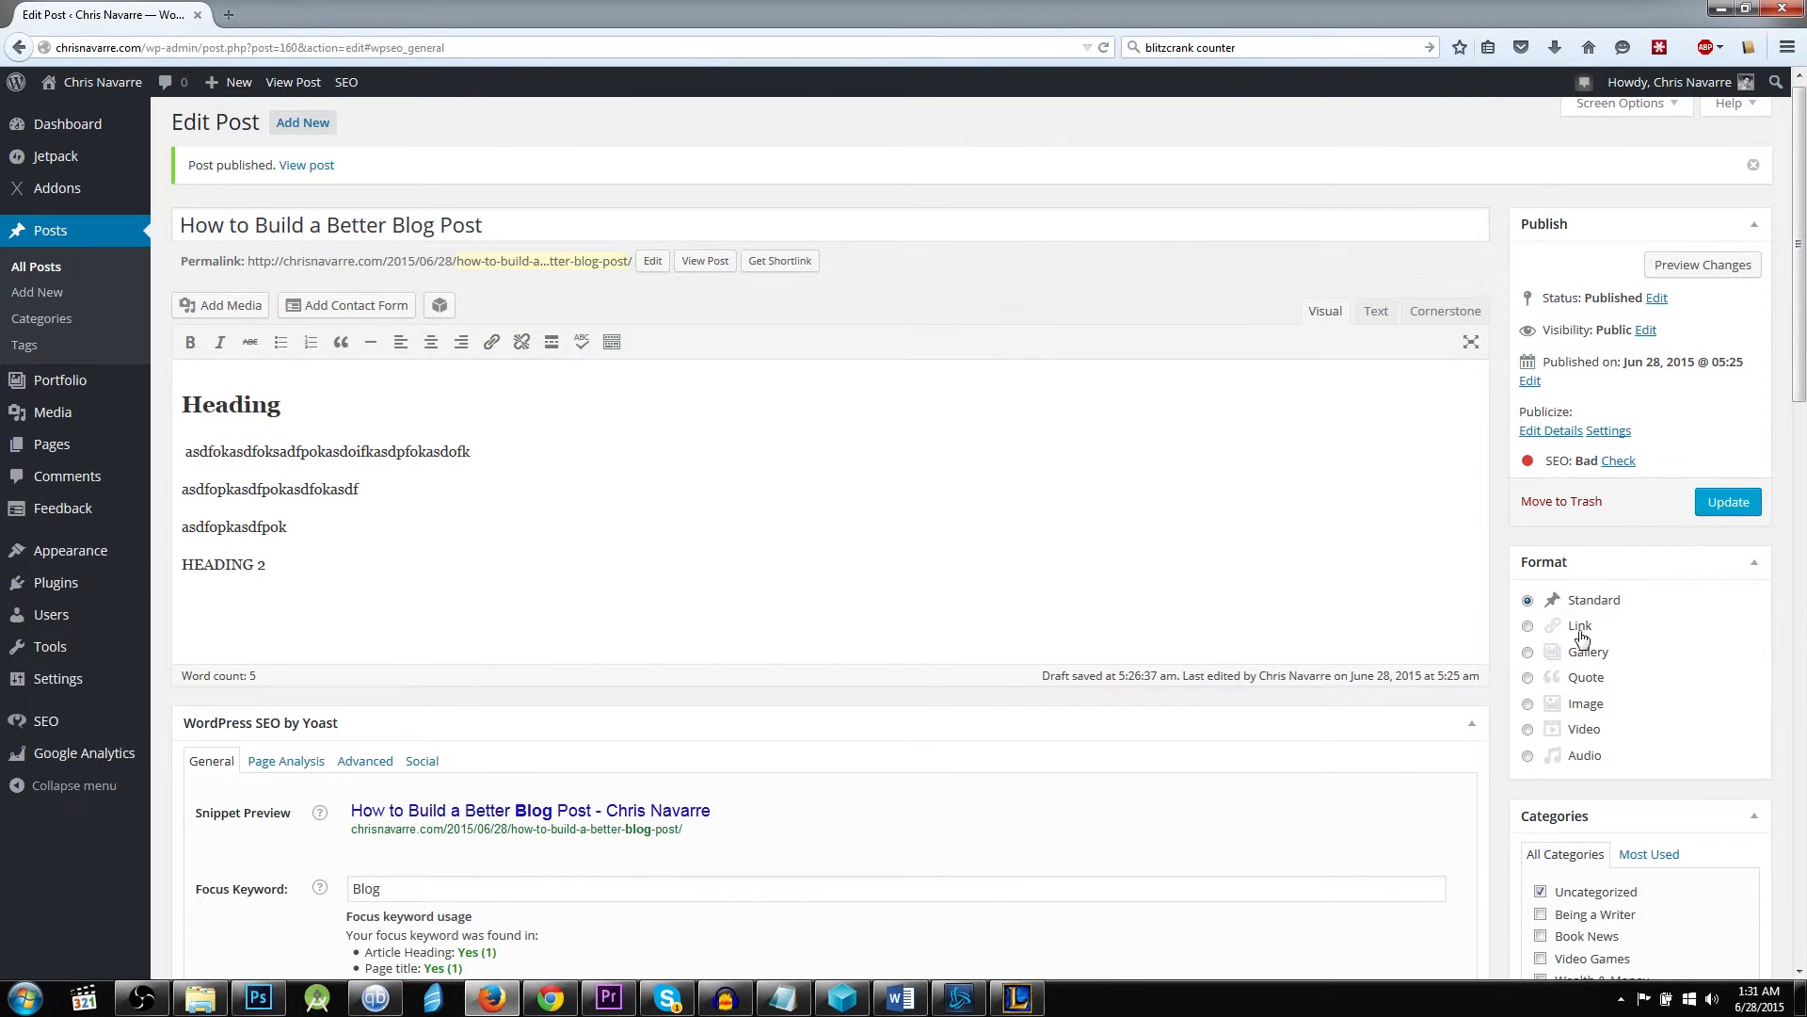
pyautogui.scroll(-6, 1642, 650)
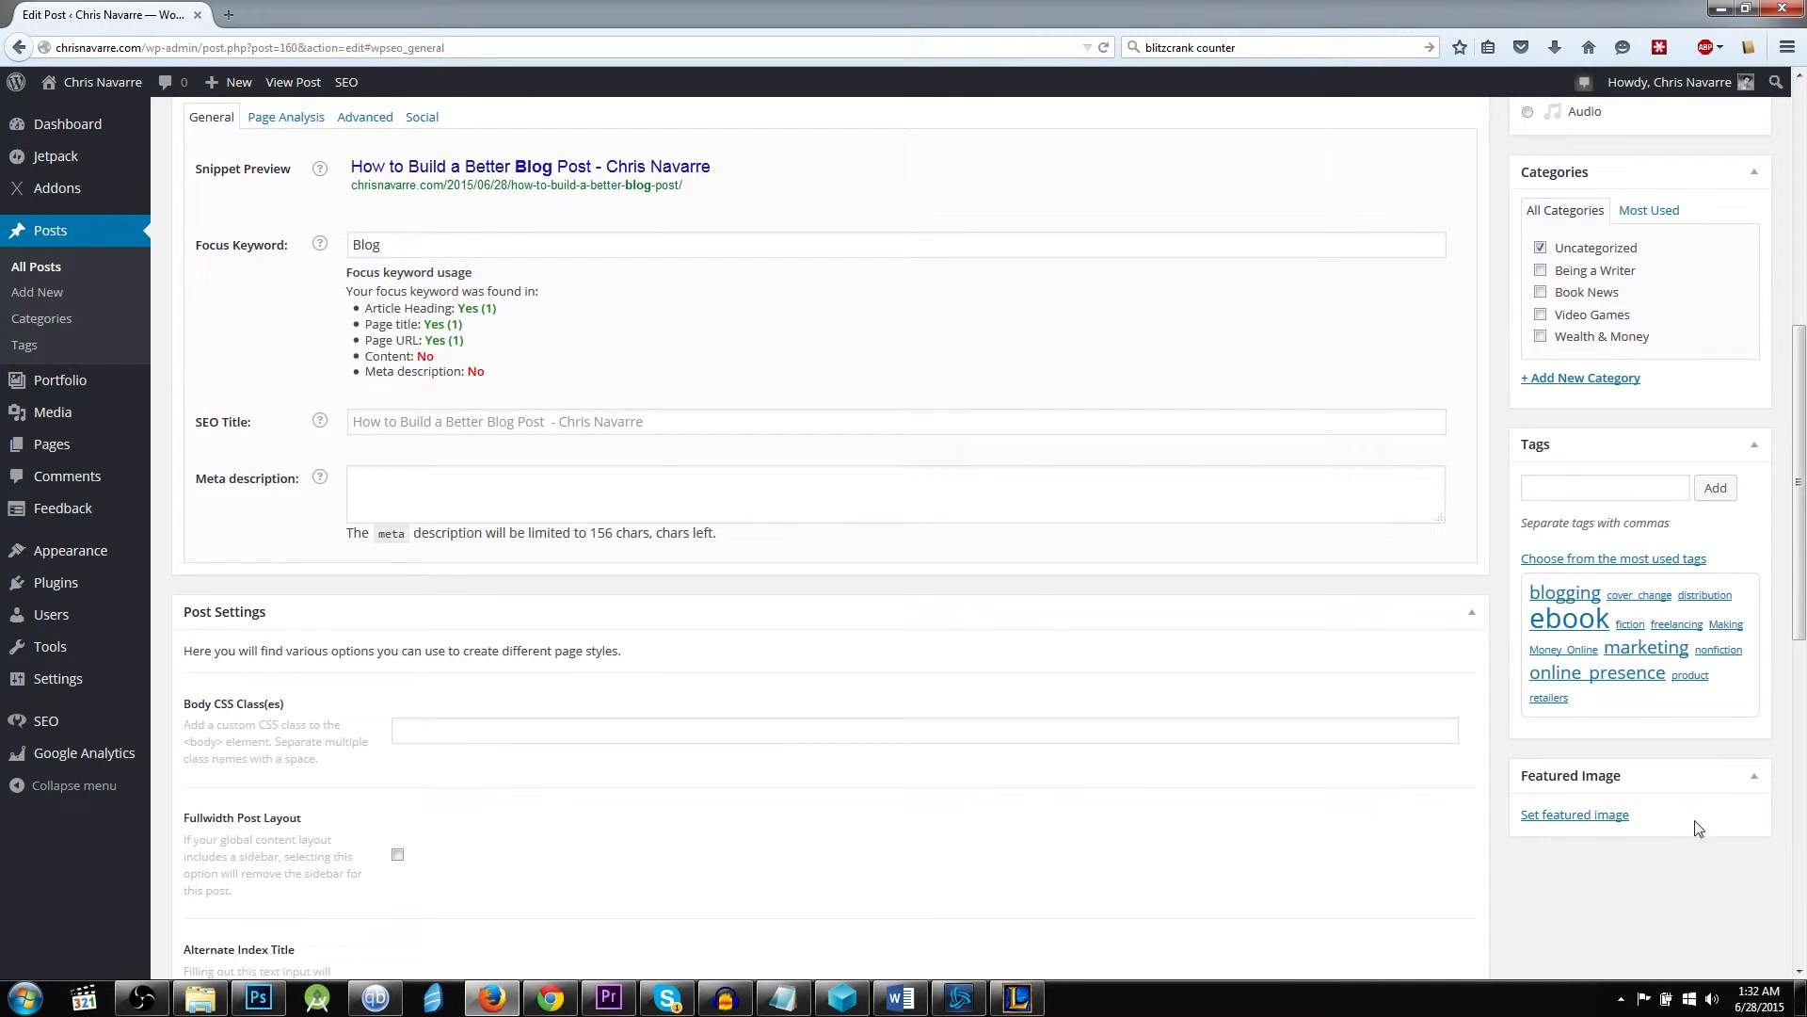
pyautogui.scroll(-5, 1713, 889)
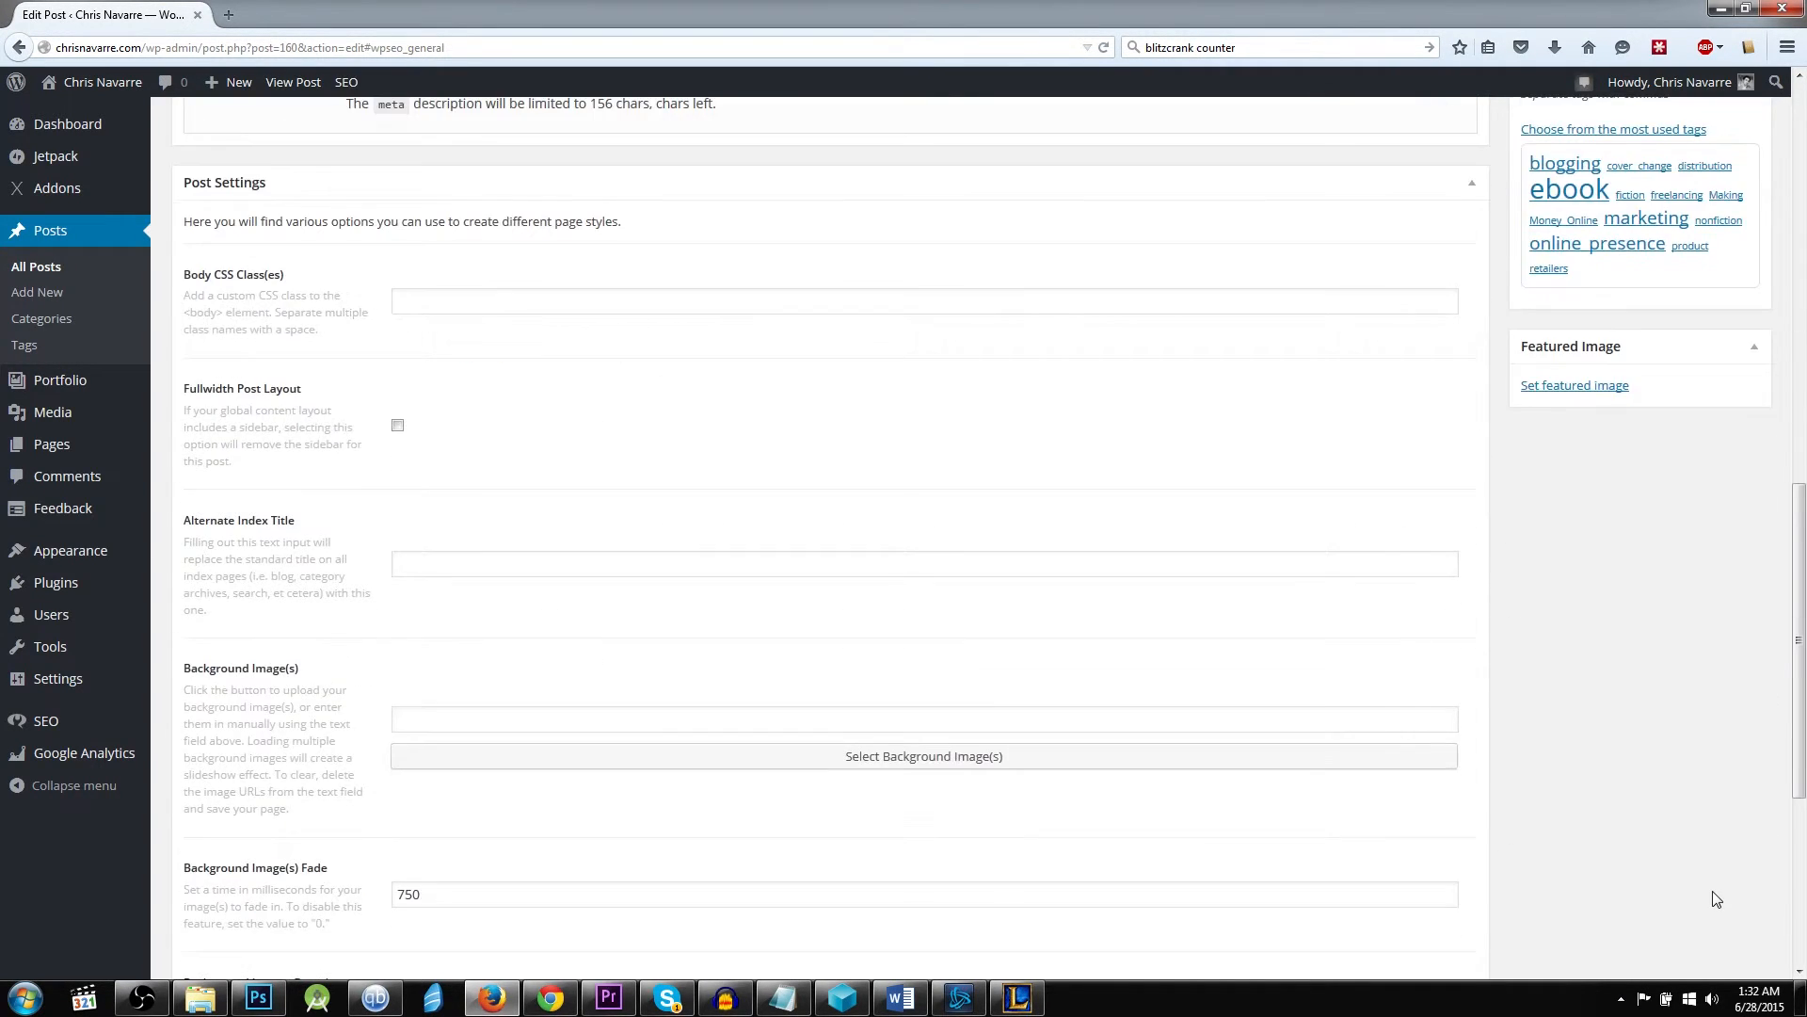
pyautogui.scroll(2, 1714, 895)
pyautogui.scroll(2, 1715, 899)
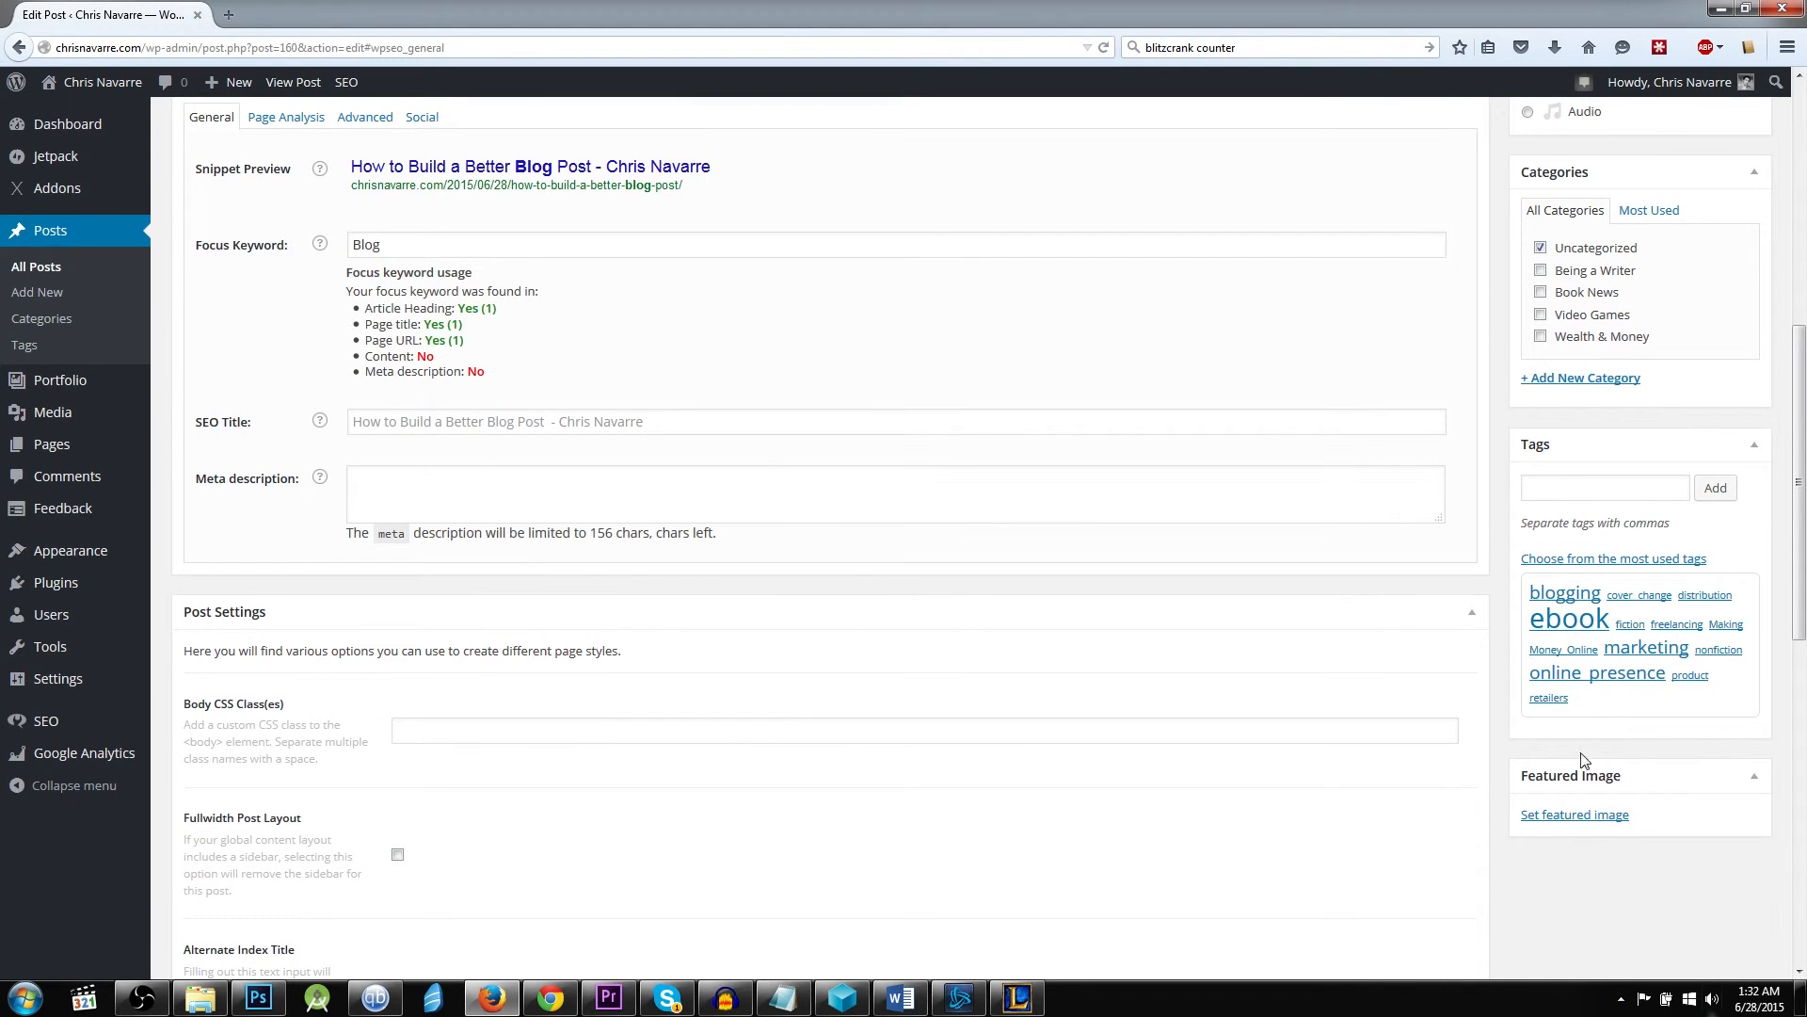
pyautogui.moveTo(1798, 505); pyautogui.dragTo(1795, 278)
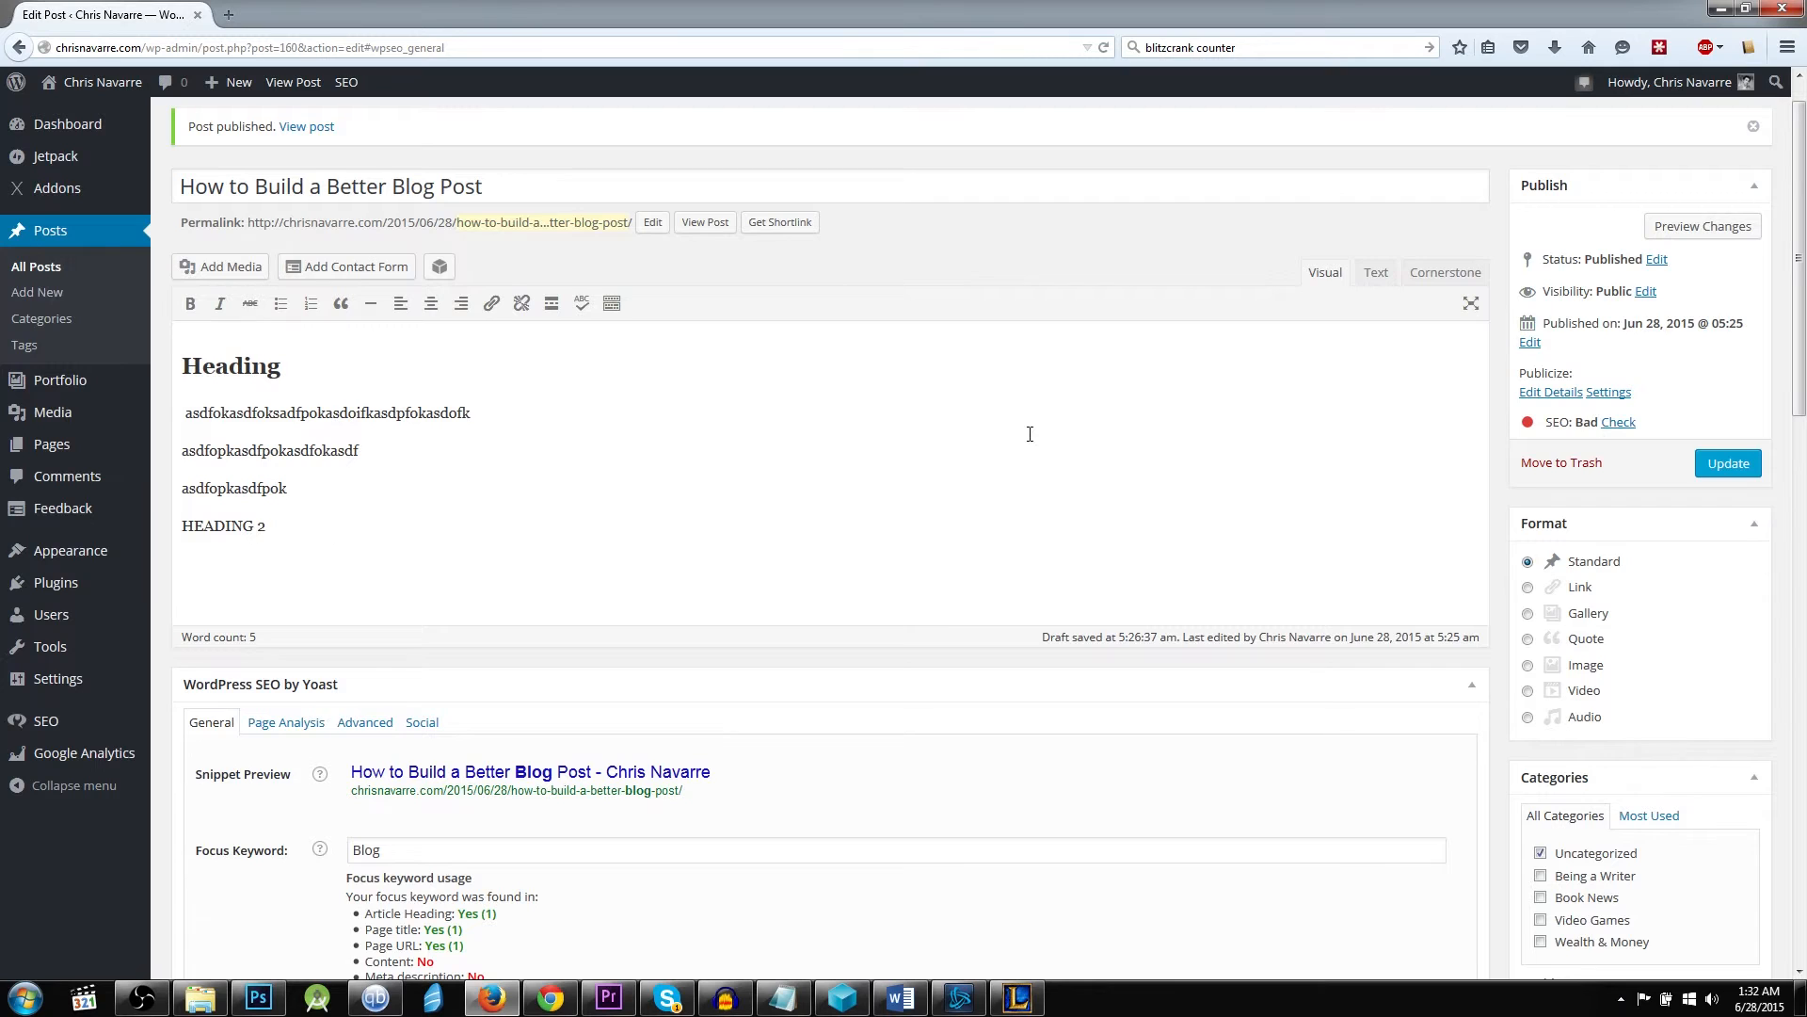
# Highlight the whole post title to review its wording.
pyautogui.scroll(2, 1029, 434)
pyautogui.moveTo(555, 231)
pyautogui.mouseDown()
pyautogui.moveTo(180, 229)
pyautogui.moveTo(564, 235)
pyautogui.mouseUp()
pyautogui.click(180, 227)
pyautogui.click(573, 236)
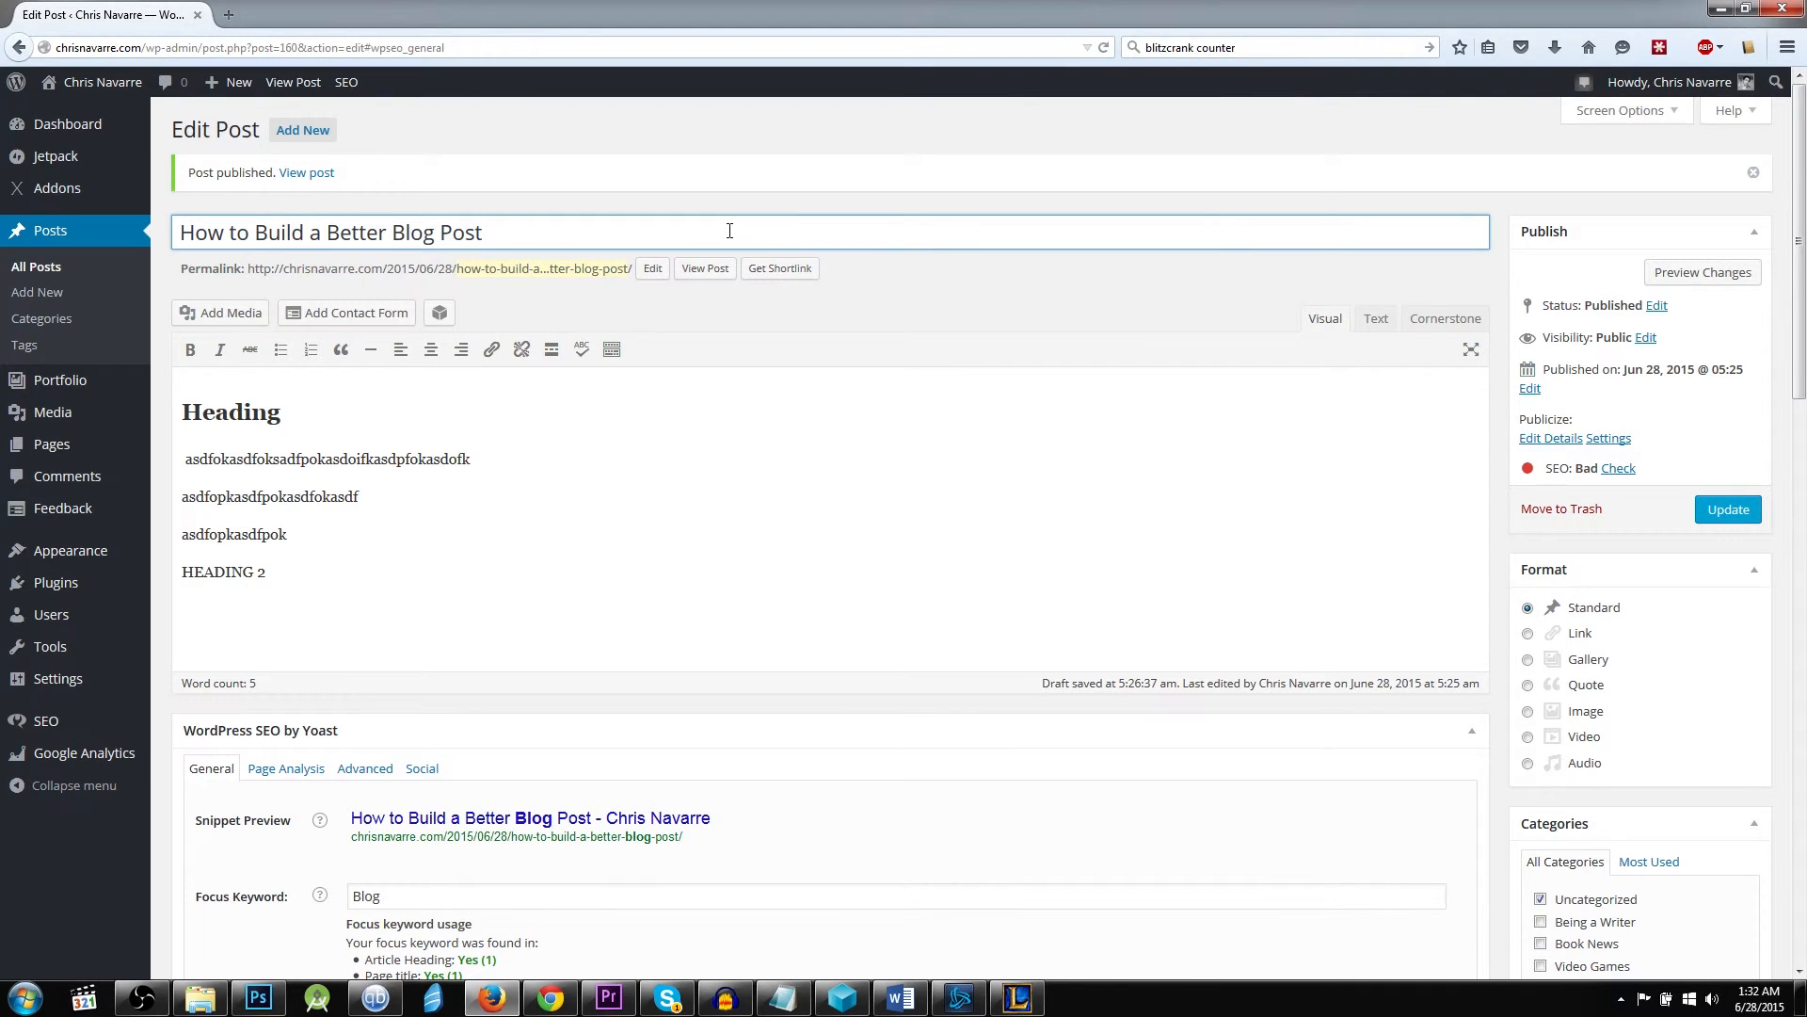
pyautogui.hotkey('ctrl', 'a')
pyautogui.click(854, 226)
pyautogui.hotkey('ctrl', 'a')
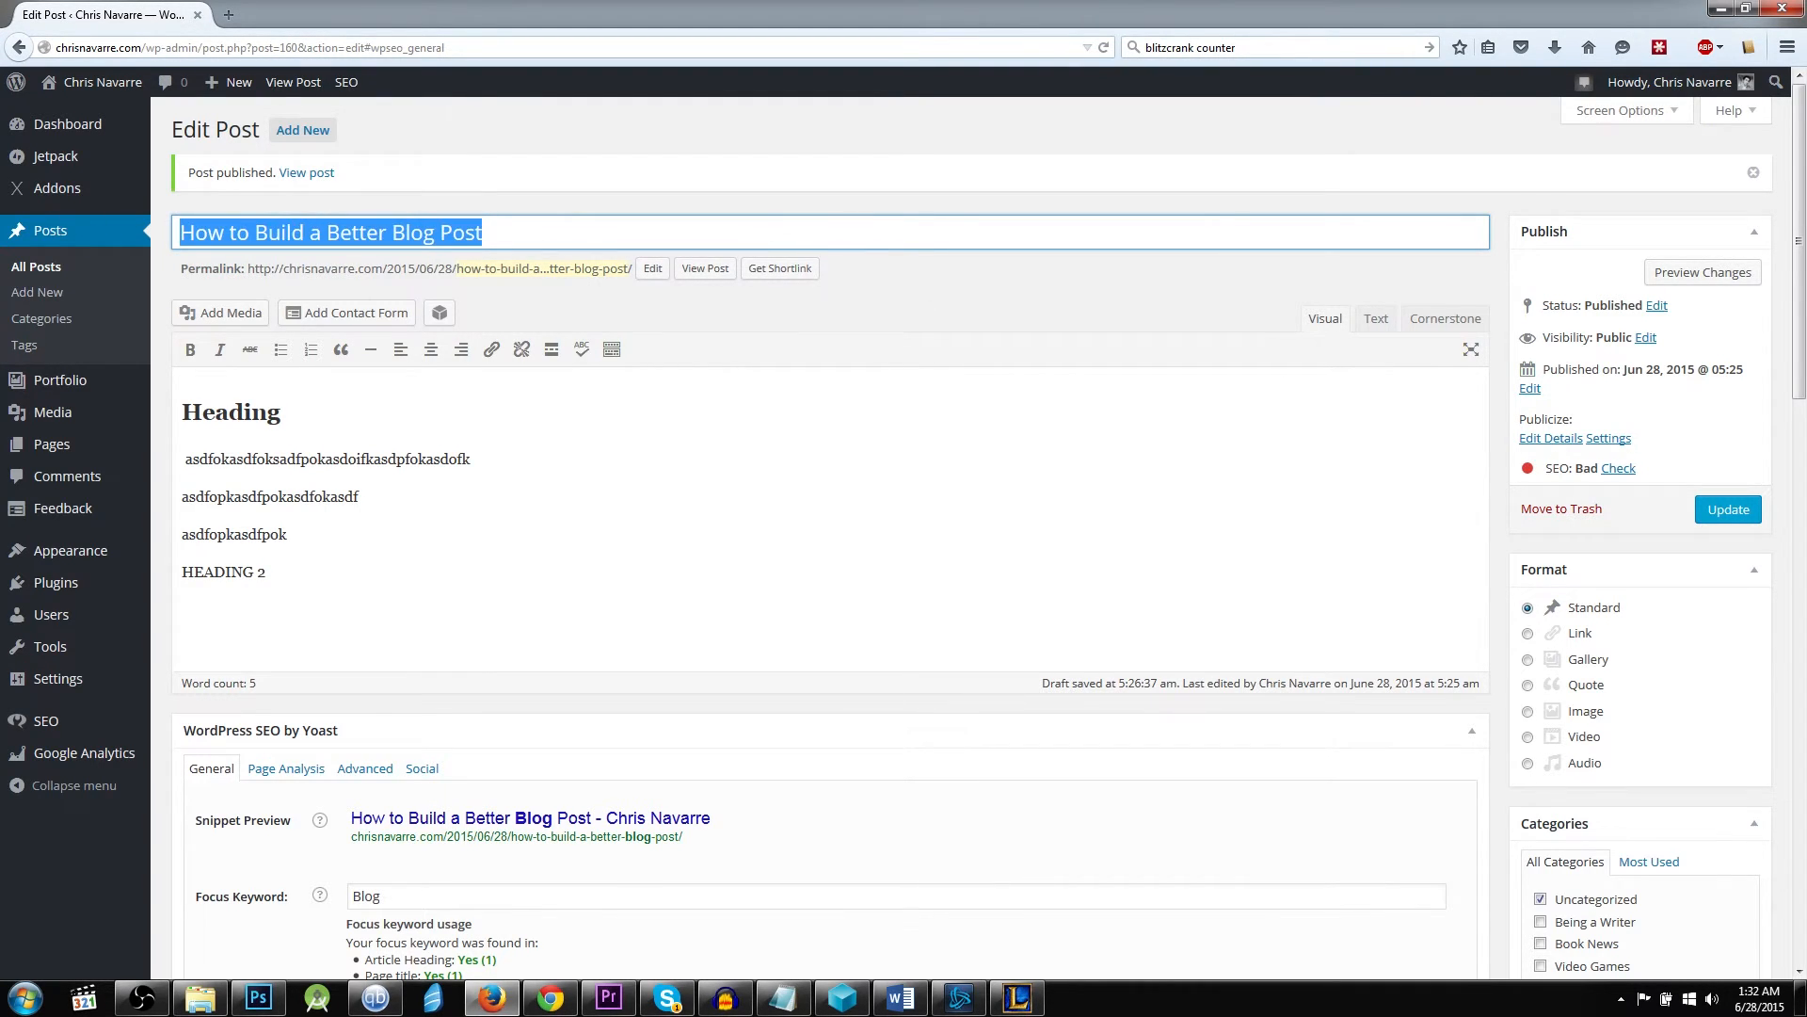
pyautogui.click(767, 336)
# Check the post's overall SEO rating in the publish settings against the Yoast general settings.
pyautogui.scroll(-4, 777, 447)
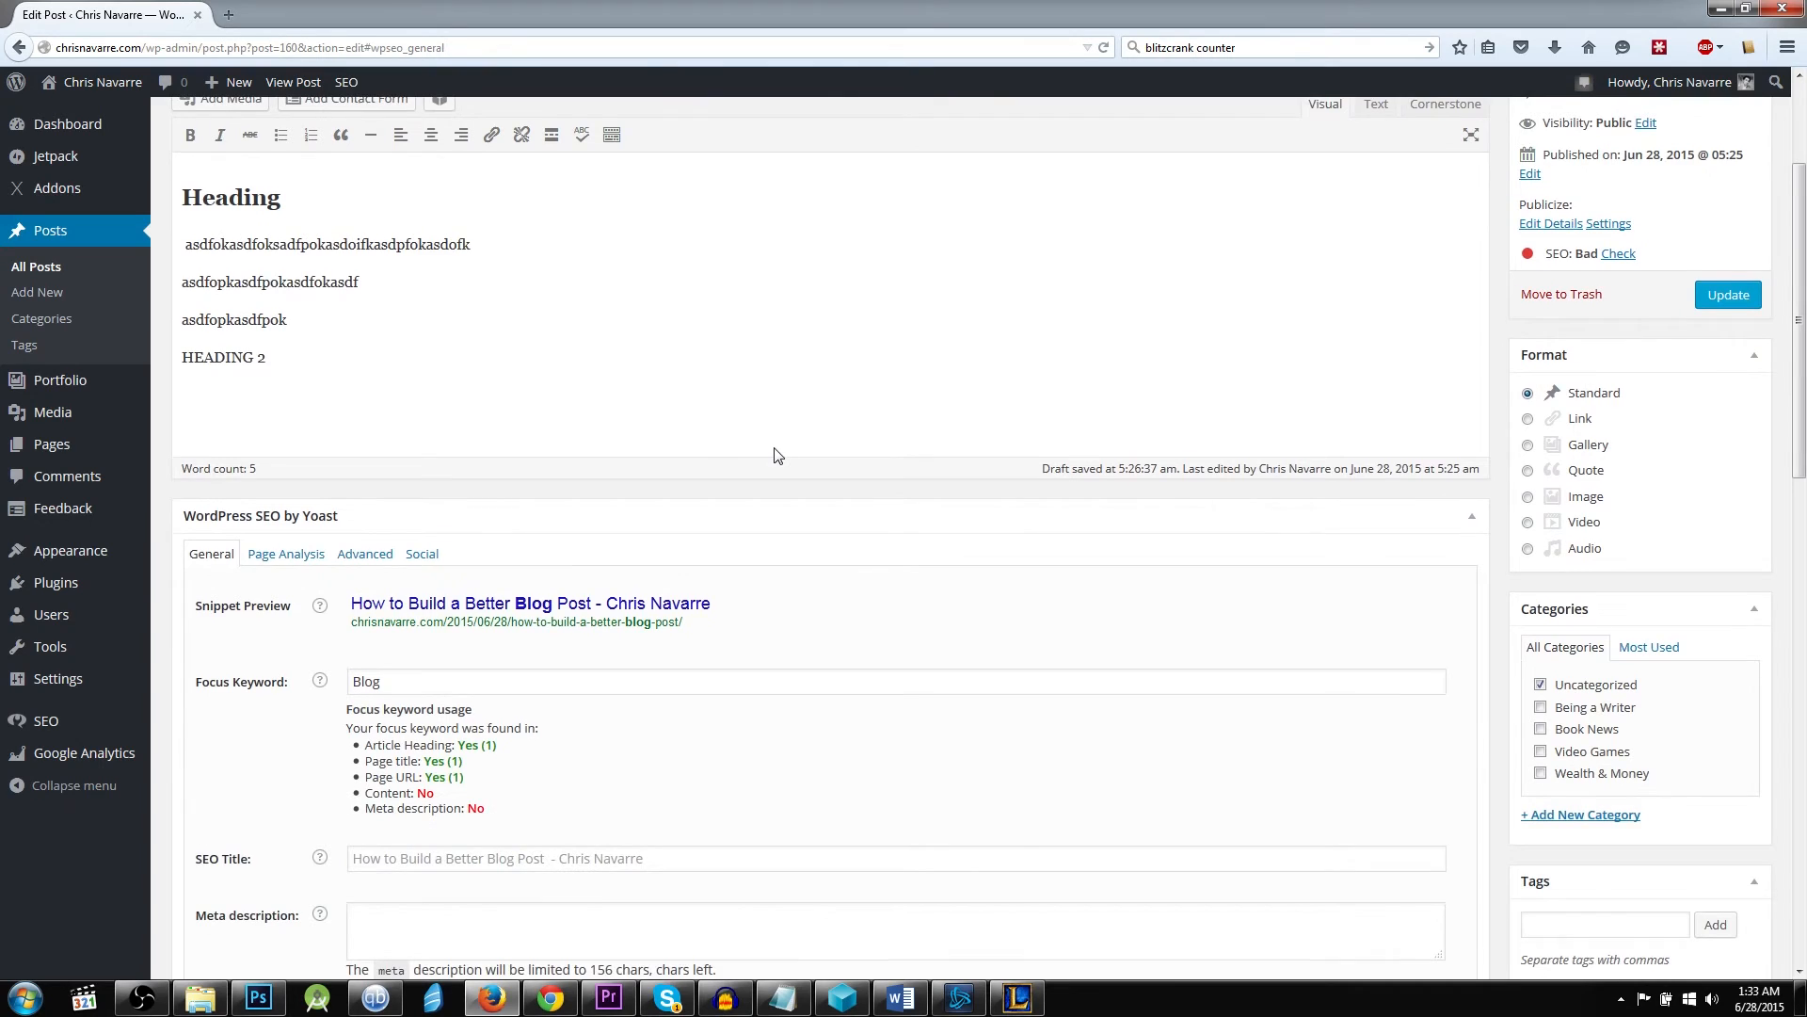
pyautogui.scroll(-2, 777, 456)
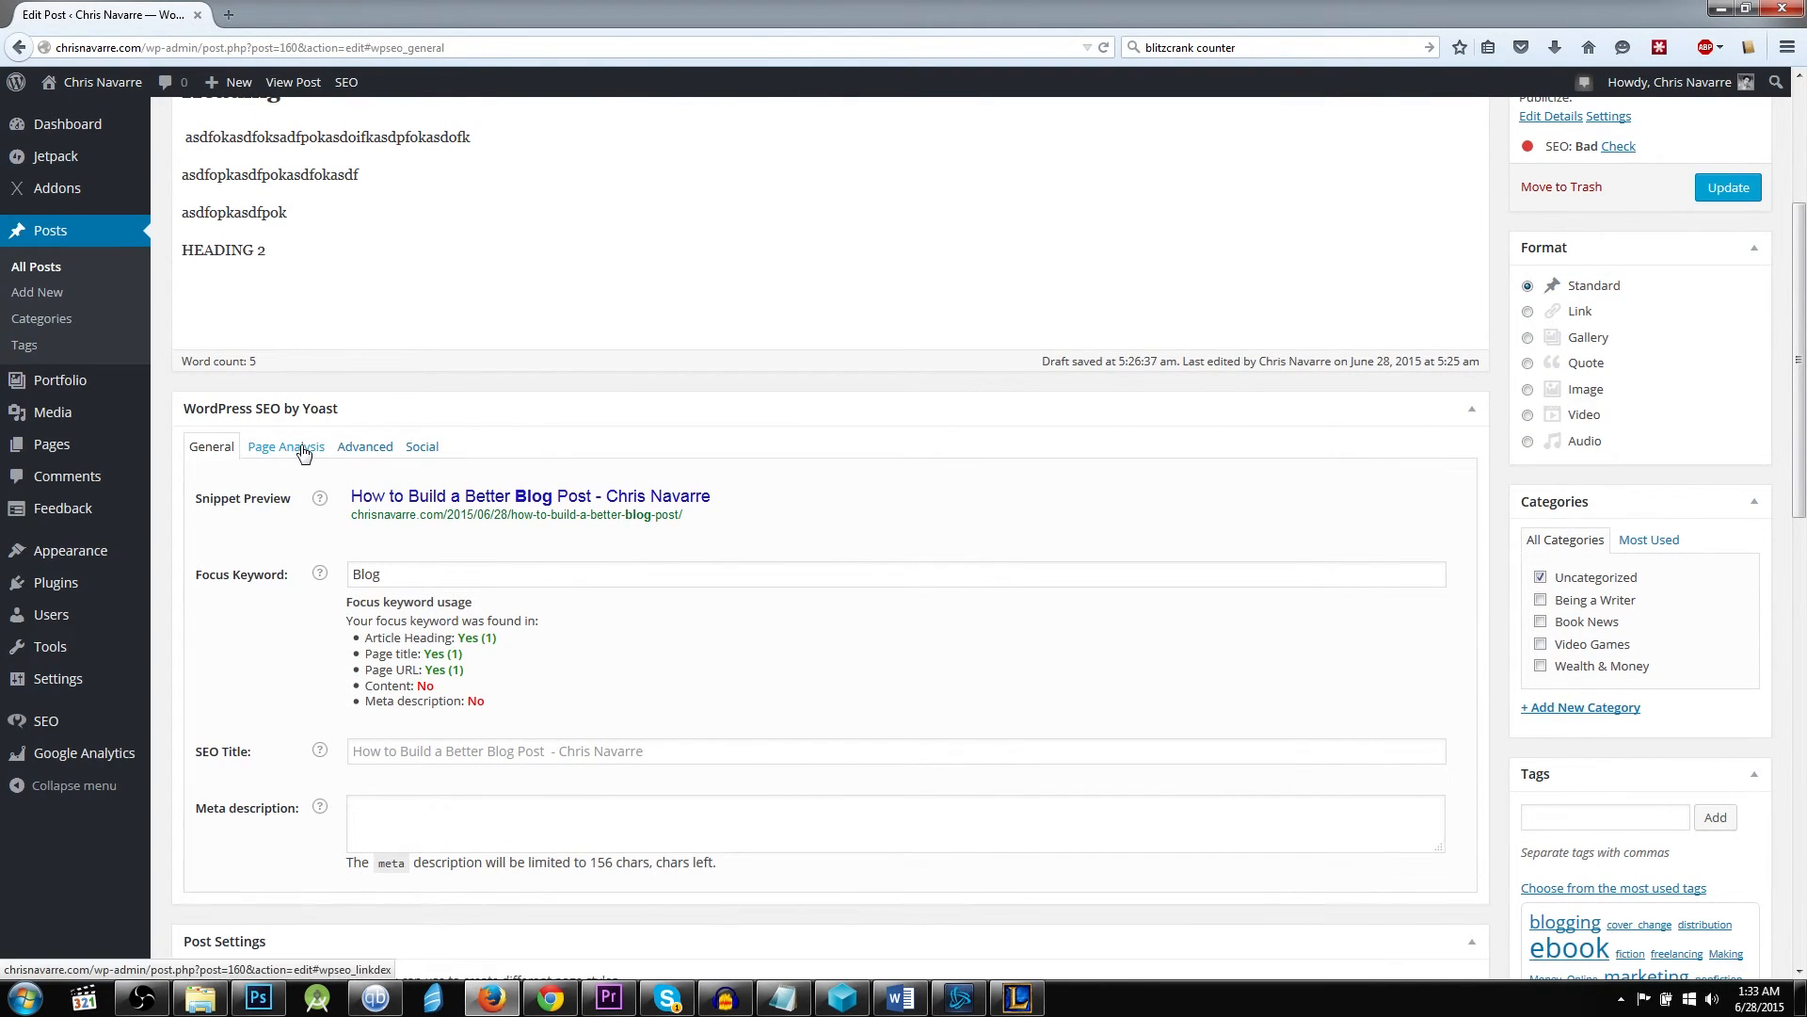
pyautogui.moveTo(1543, 148); pyautogui.dragTo(1580, 155)
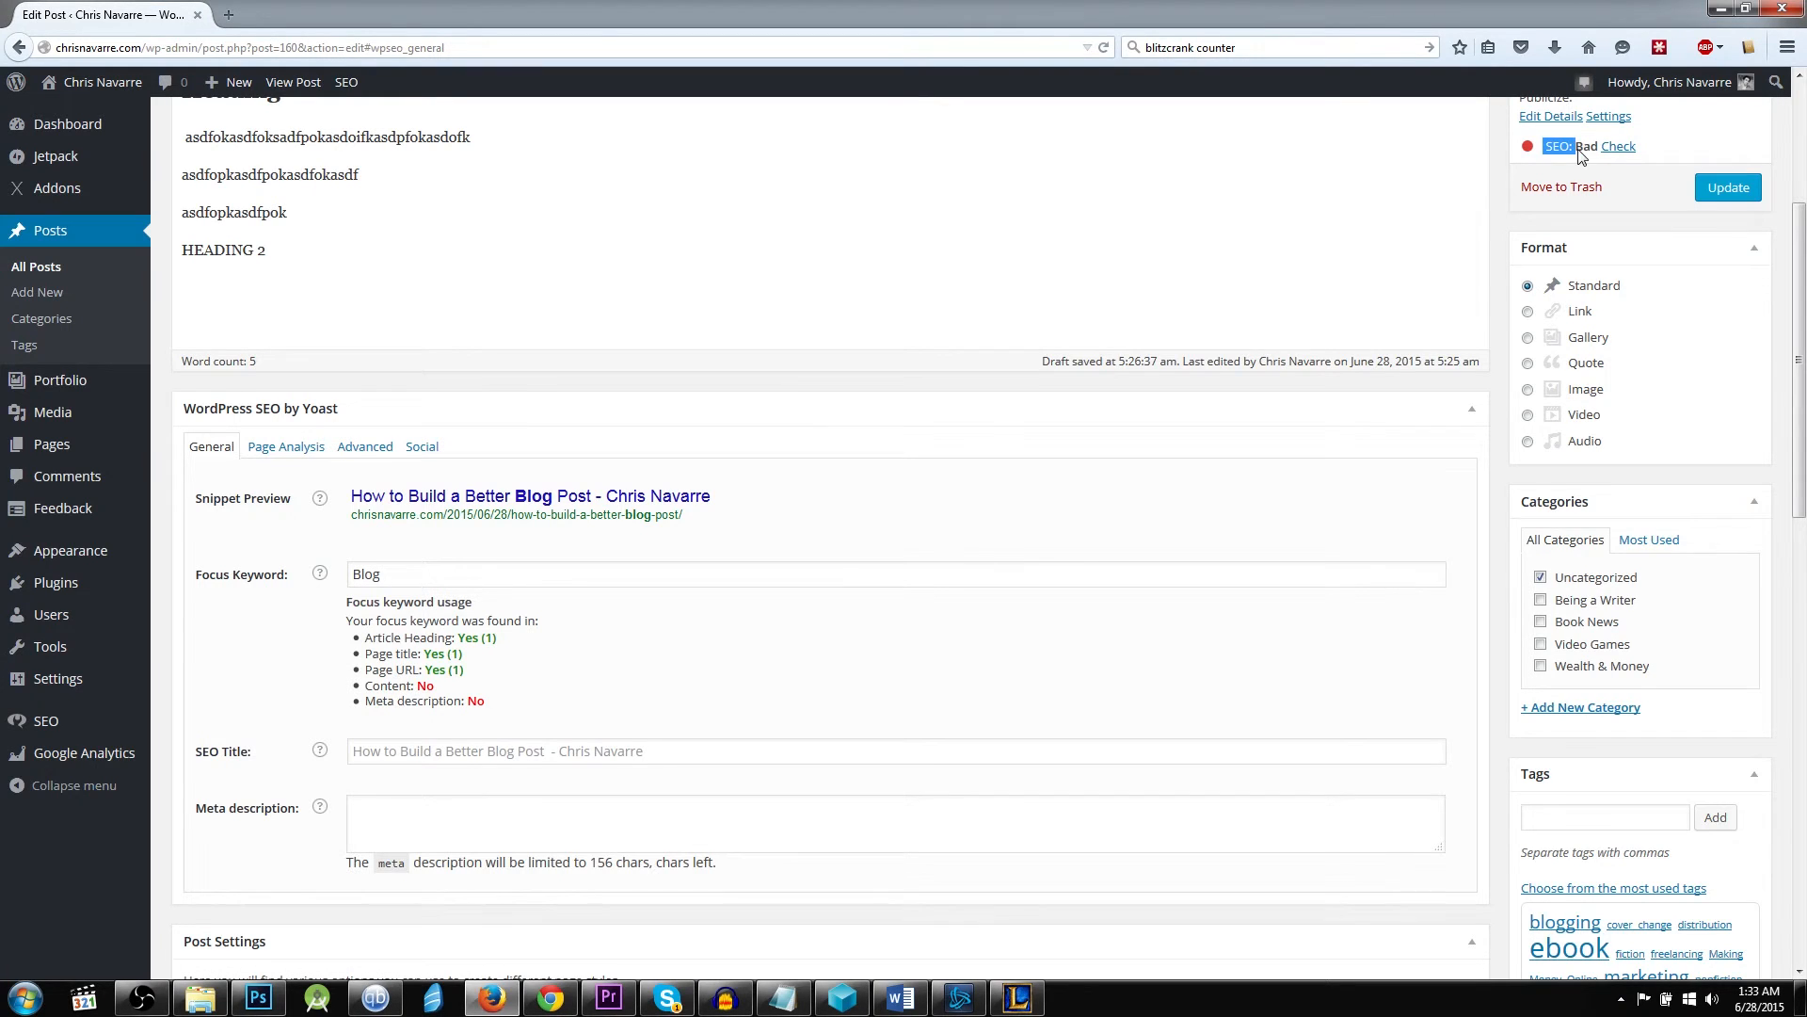
pyautogui.click(962, 655)
# Review the focus keyword usage list, especially its meta description entry, and place the cursor in the meta description field.
pyautogui.moveTo(336, 574); pyautogui.dragTo(358, 696)
pyautogui.click(375, 698)
pyautogui.moveTo(518, 718); pyautogui.dragTo(375, 721)
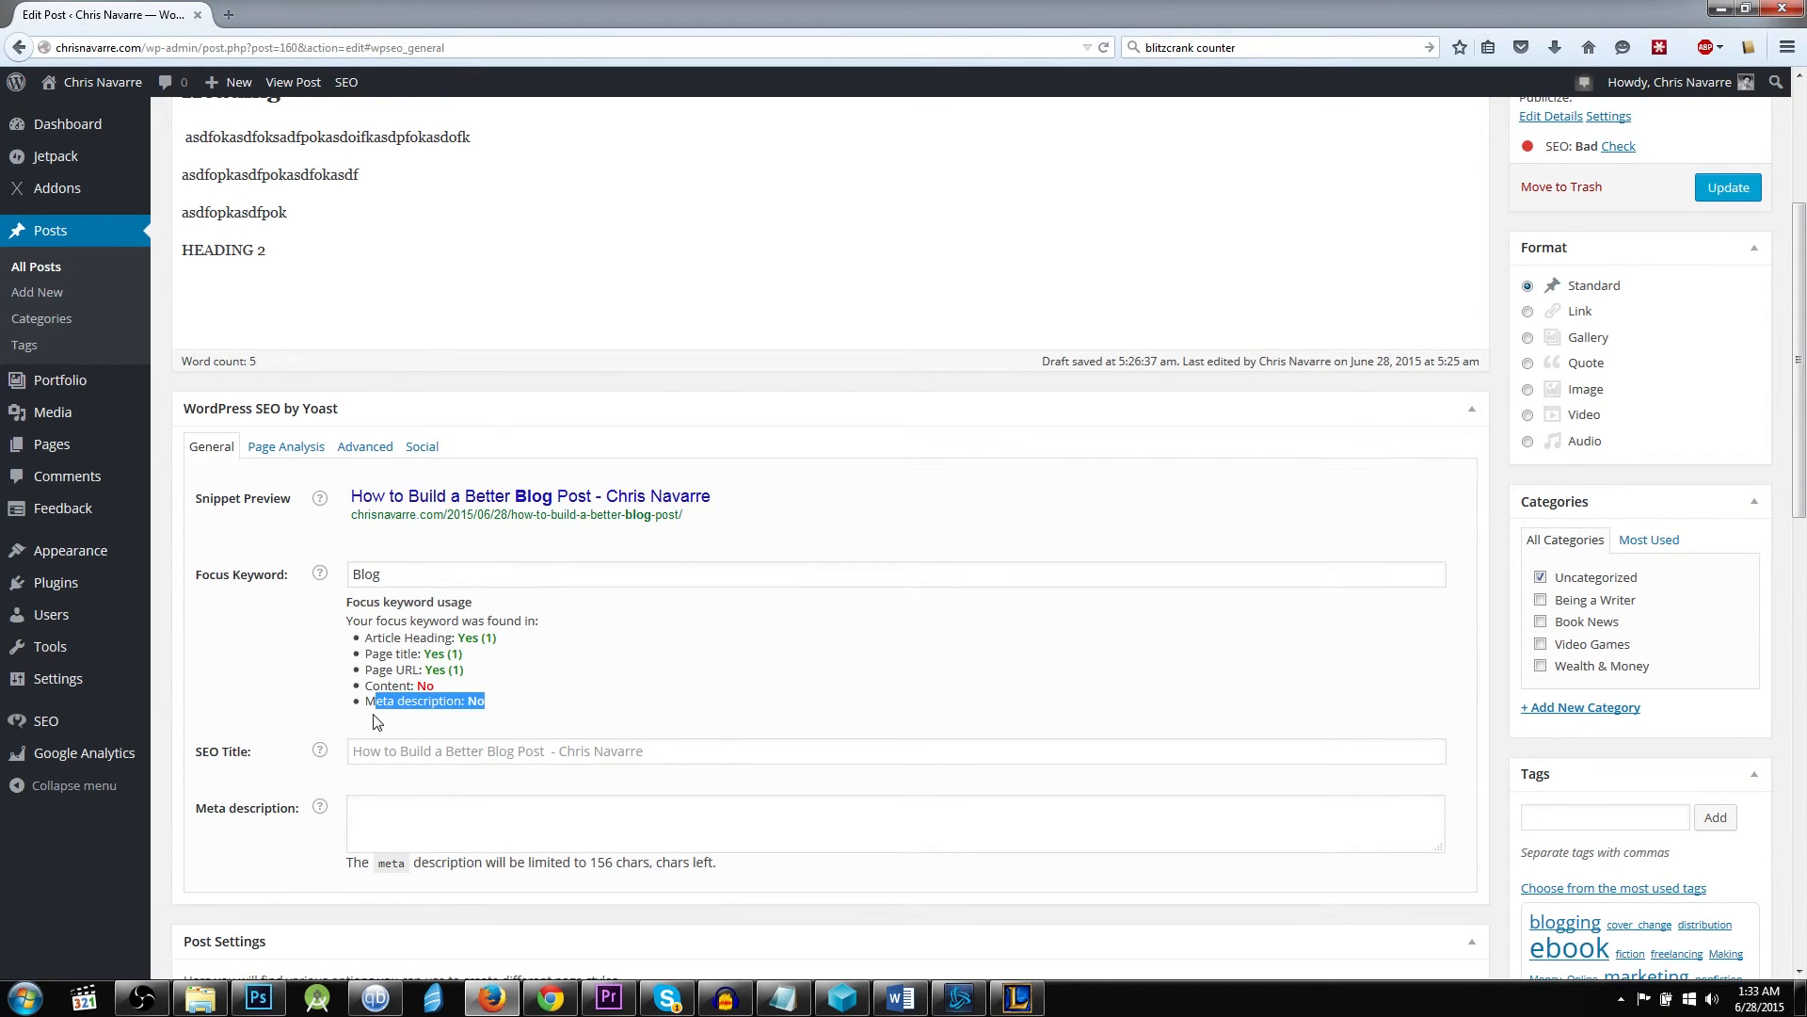
pyautogui.click(376, 721)
pyautogui.click(775, 812)
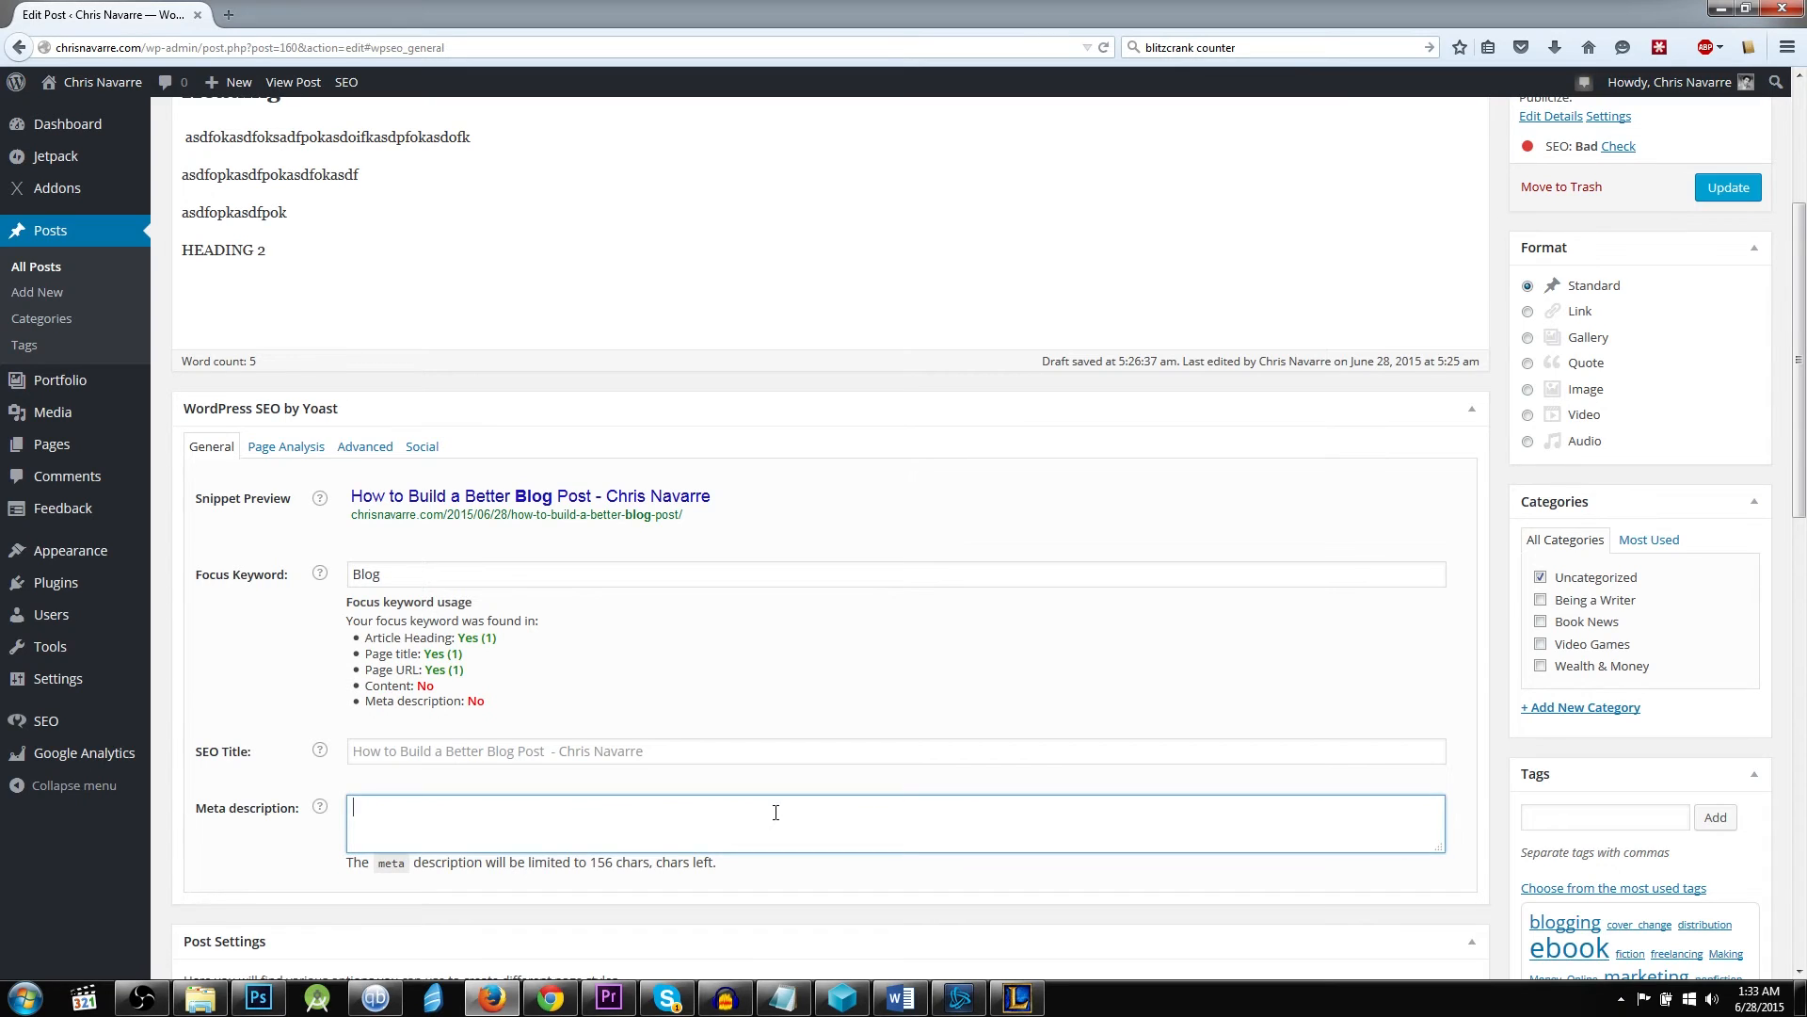
pyautogui.click(328, 811)
pyautogui.click(450, 808)
# Review the post's categories, tags and featured image options once more, along with its publish settings.
pyautogui.scroll(-4, 517, 752)
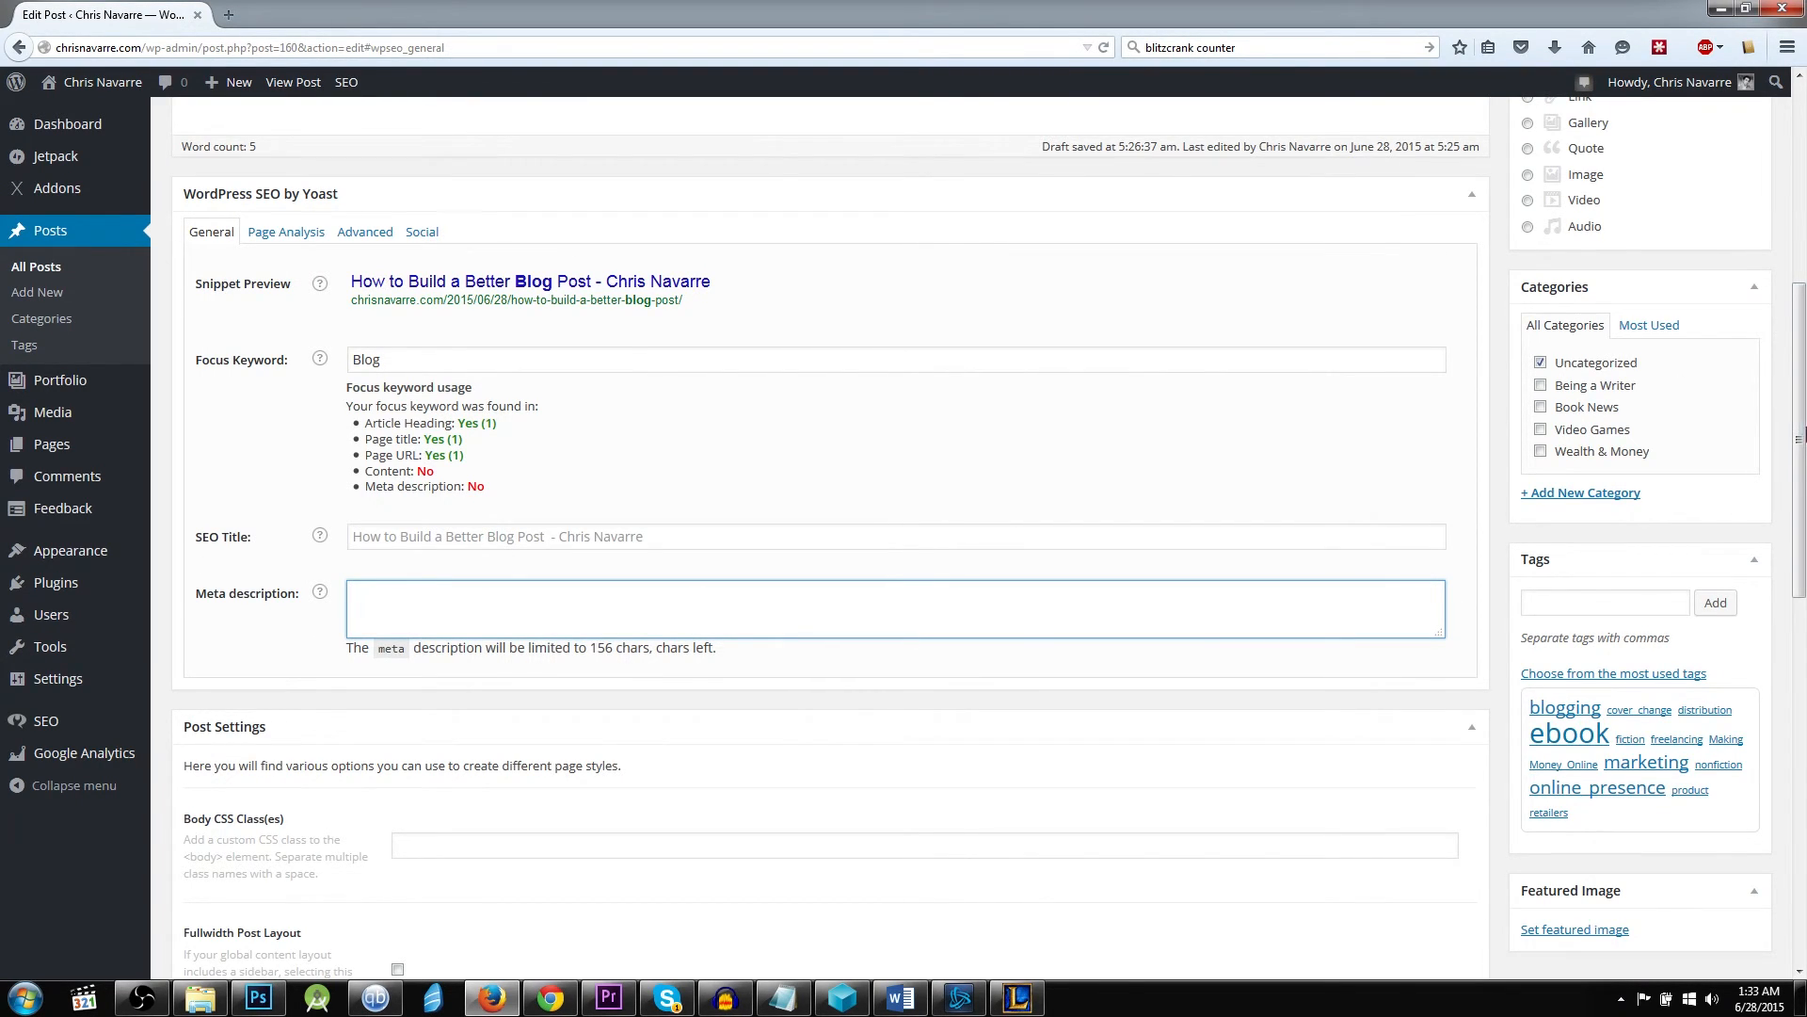
pyautogui.scroll(2, 1722, 584)
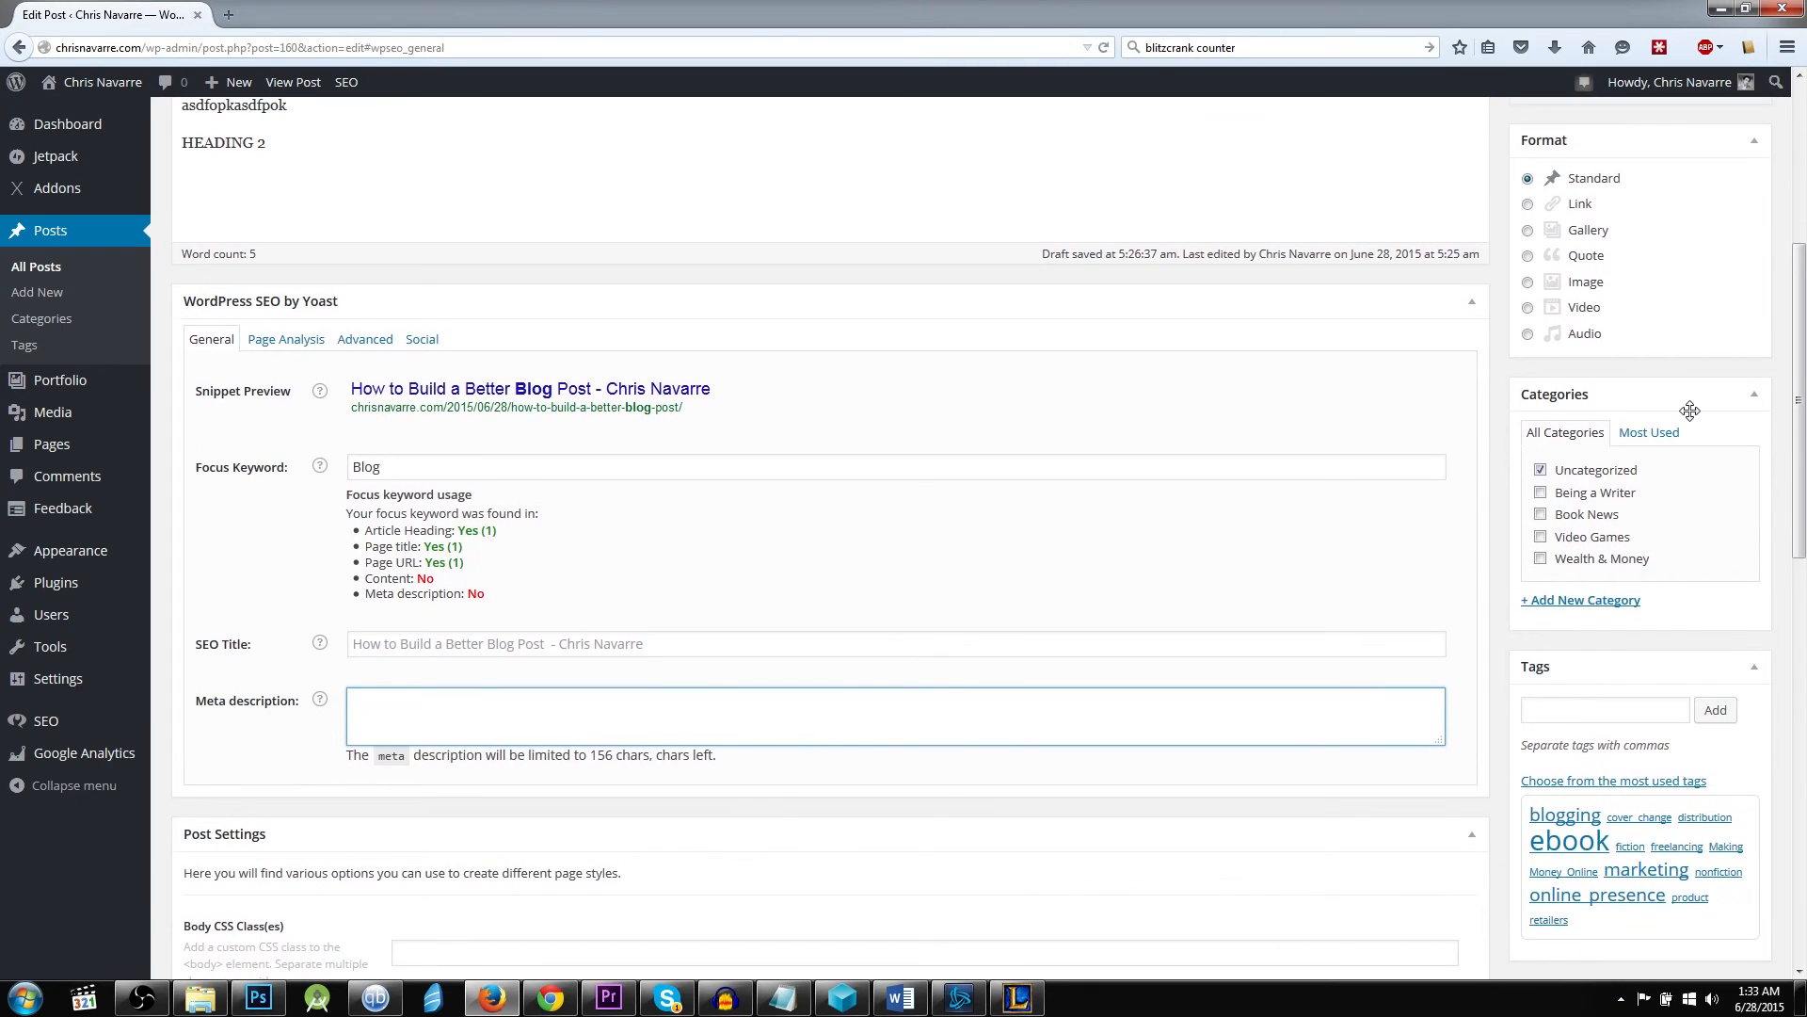
pyautogui.scroll(8, 1691, 410)
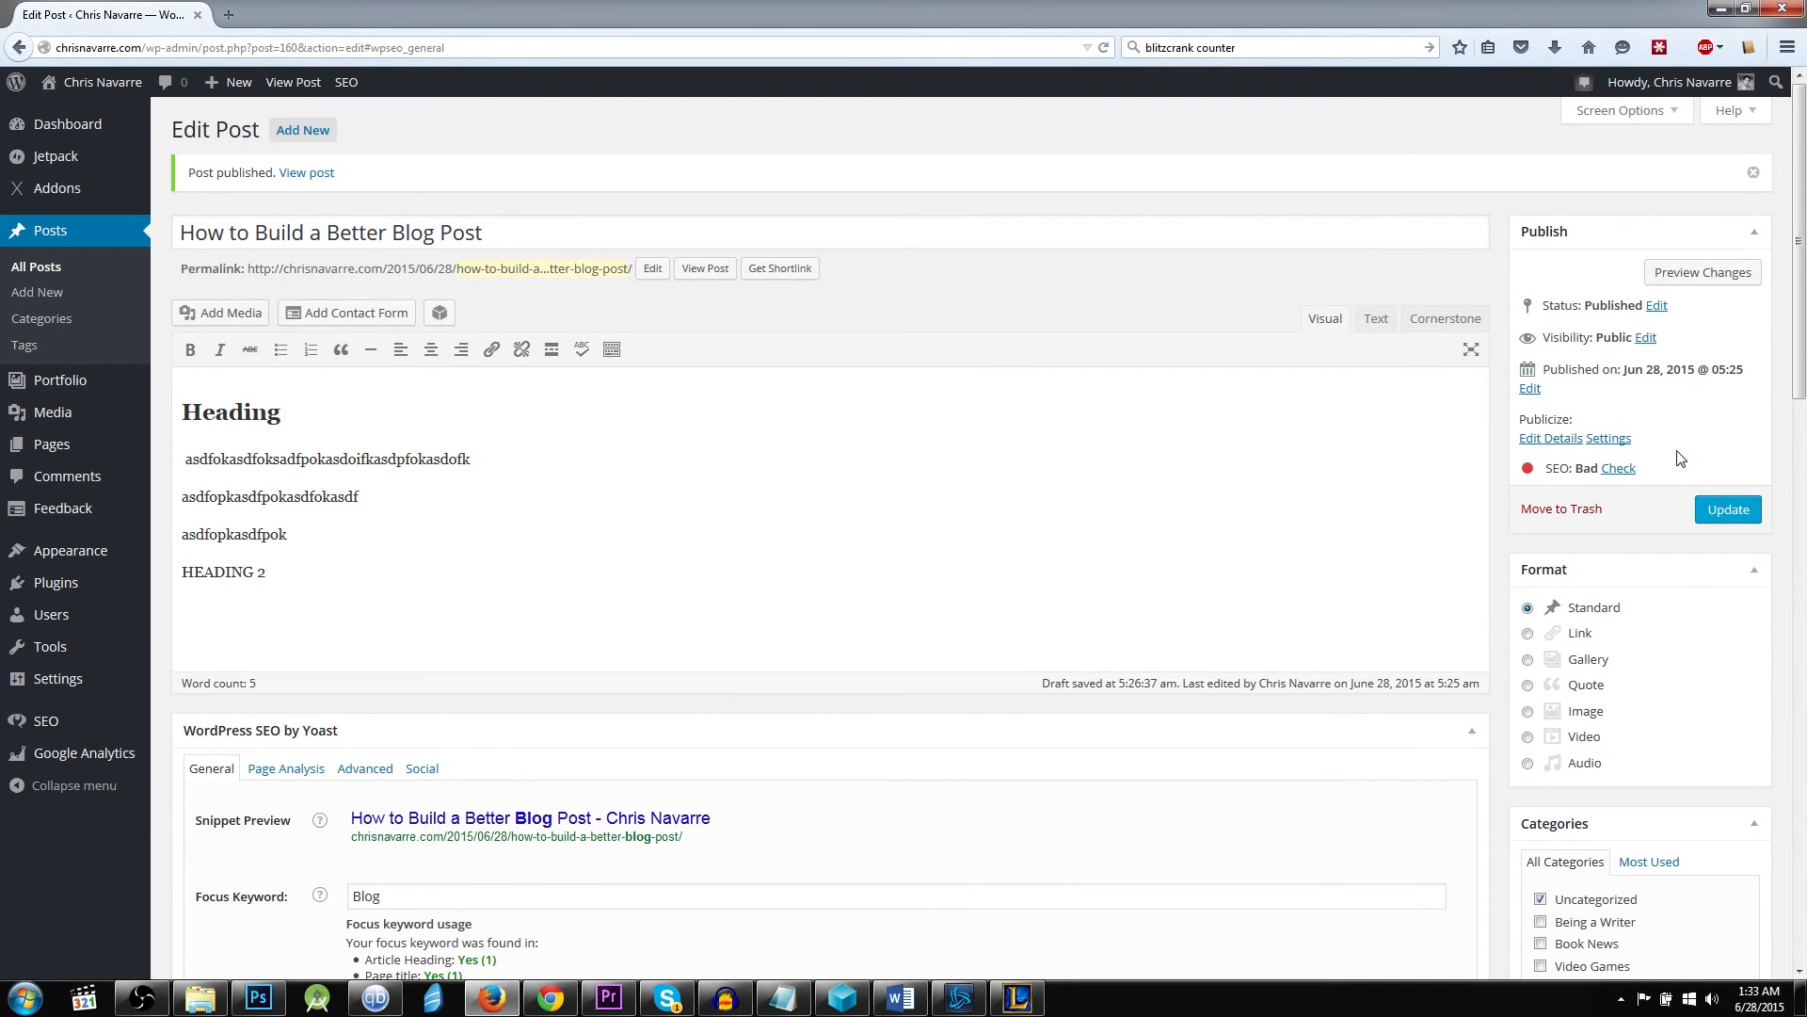
pyautogui.scroll(-4, 1669, 490)
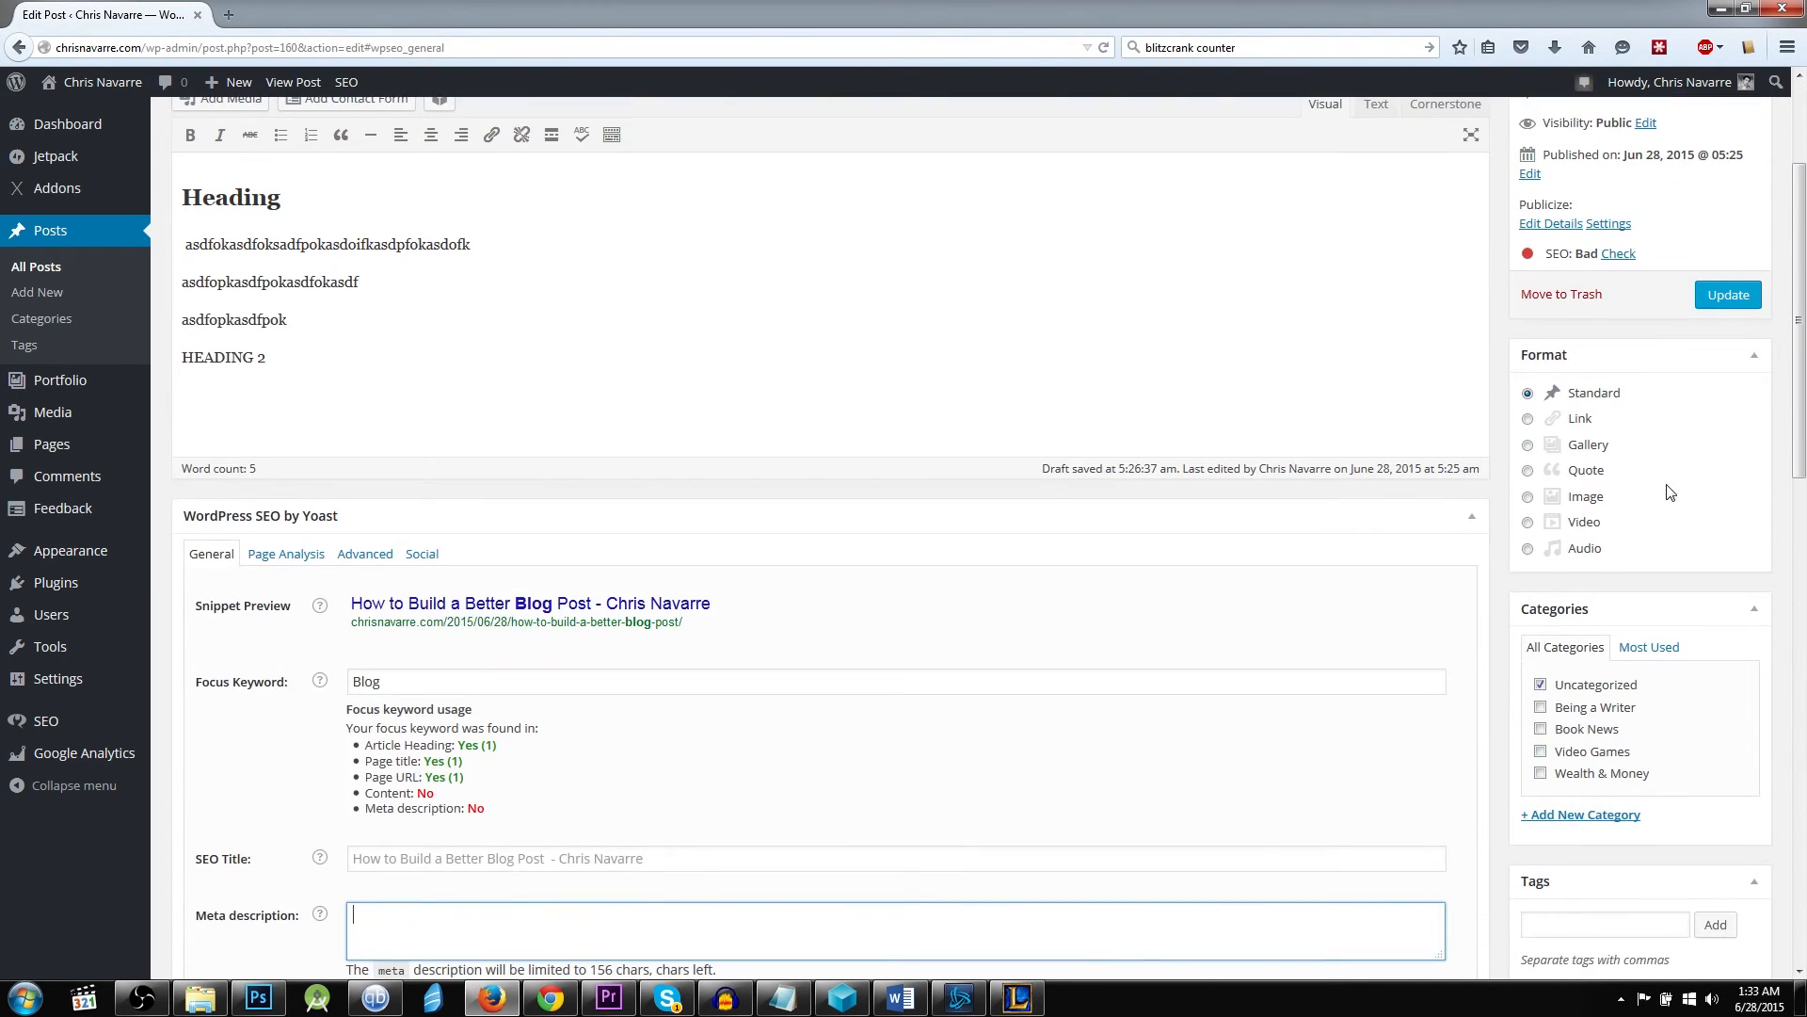
pyautogui.scroll(4, 1692, 465)
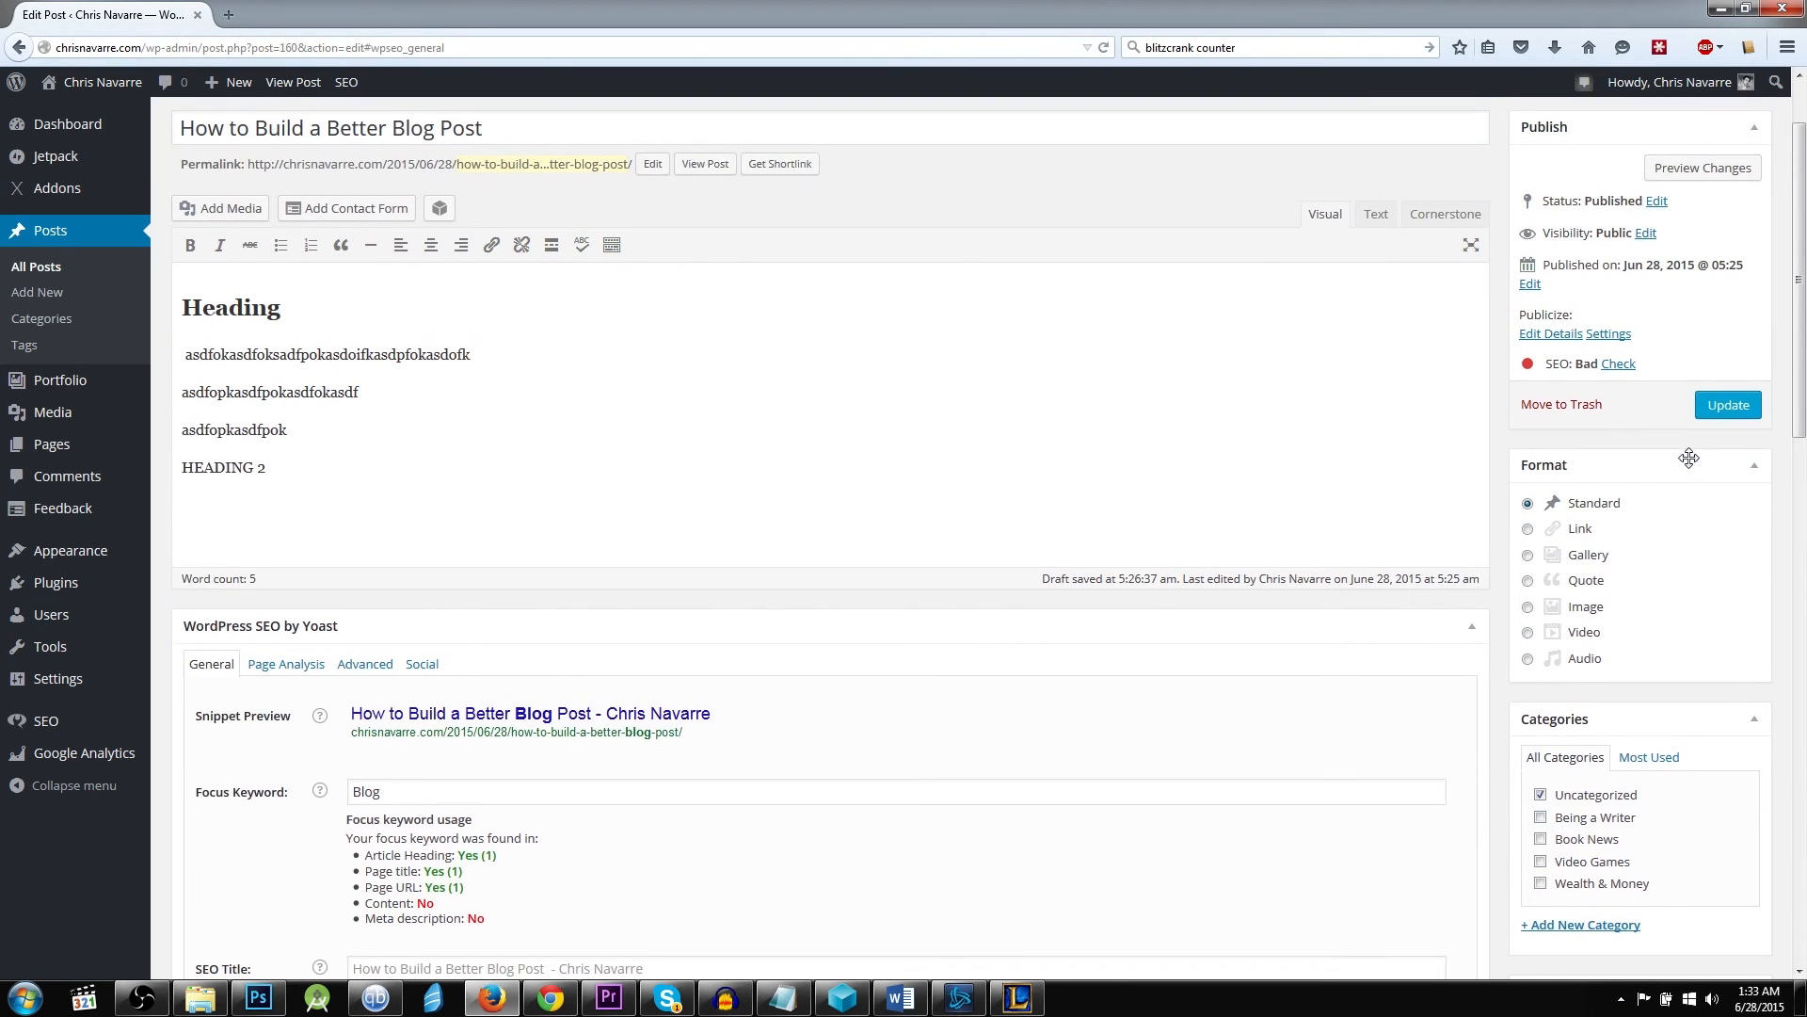